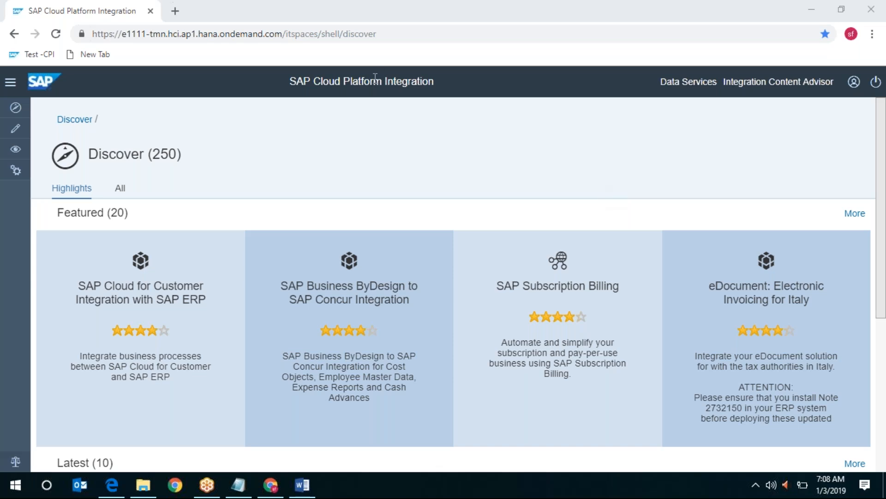
- Open the MorCPI_7 package from the design workspace and search its artifacts for "mime"
click(15, 129)
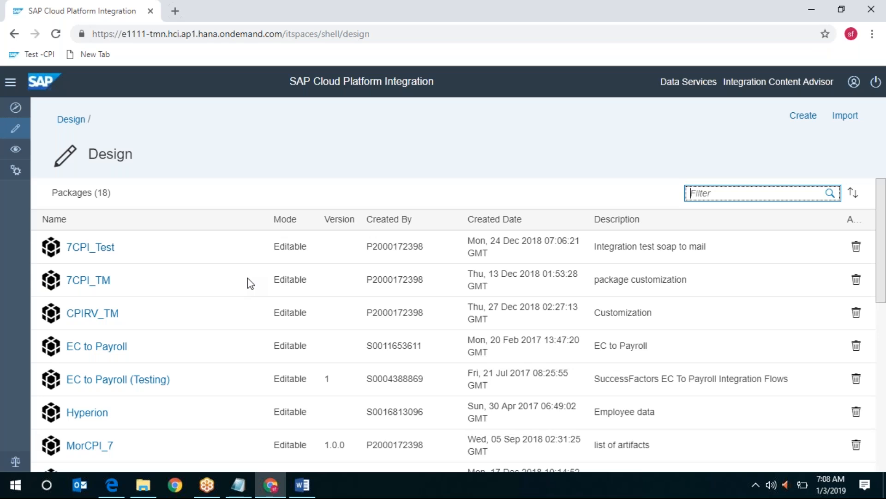
scroll(249, 280, down, 3)
click(76, 317)
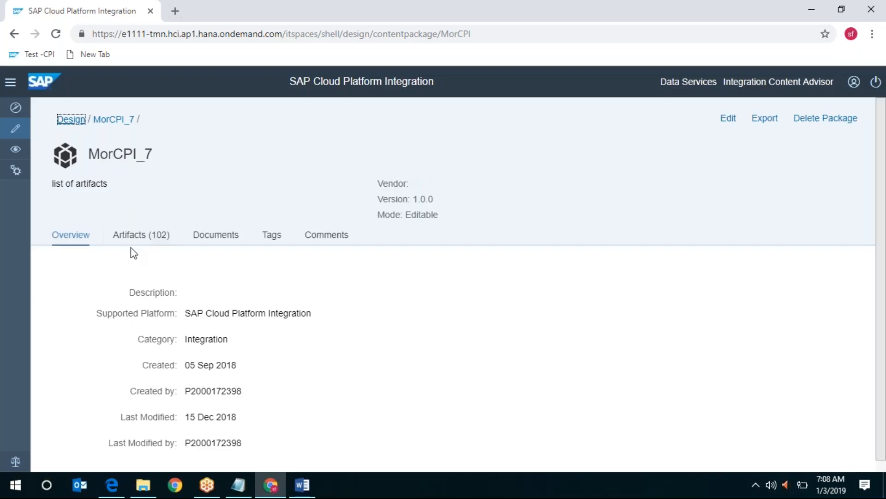
click(132, 236)
click(131, 236)
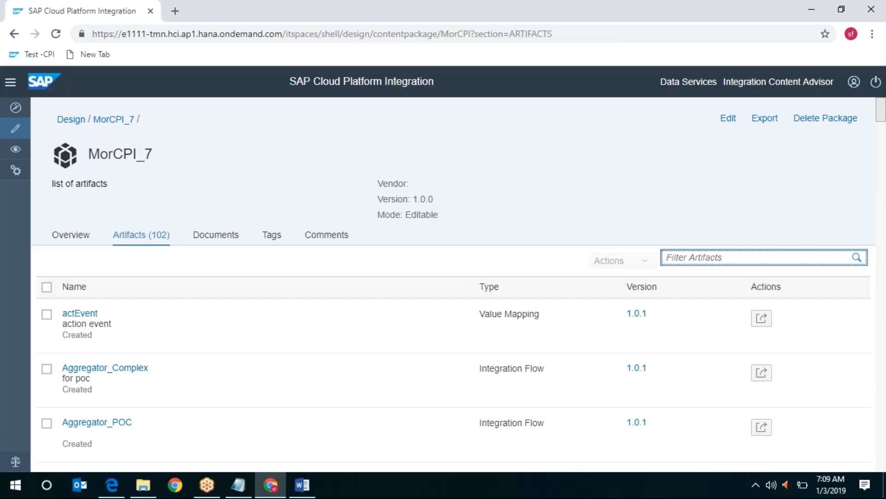
text(mime)
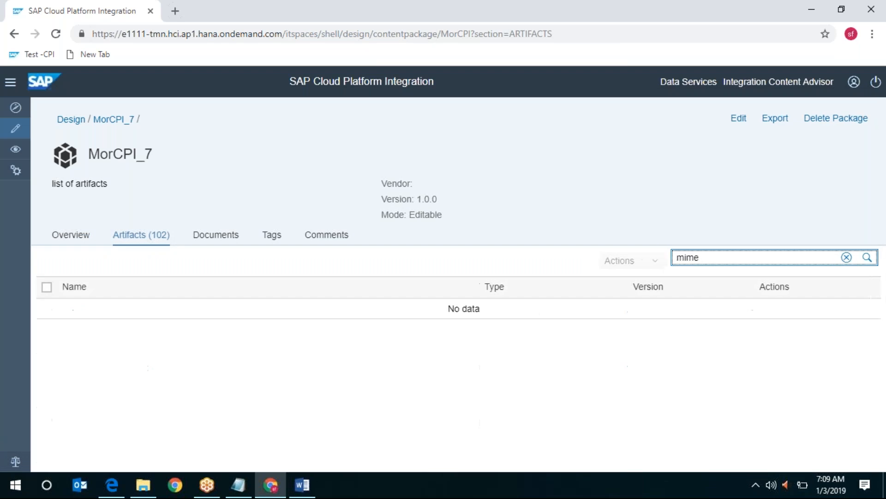
- Return to the package list, open the weedCPI7_30 package and search its artifacts for "mime"
click(71, 119)
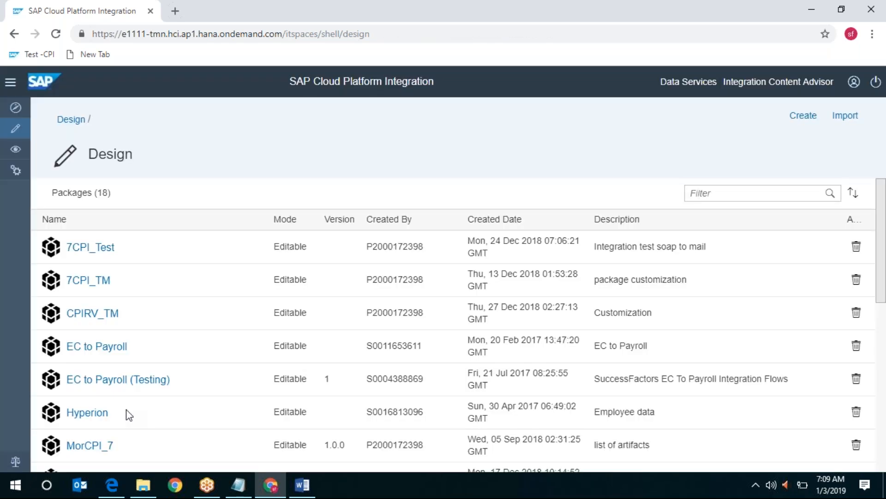
scroll(139, 398, down, 5)
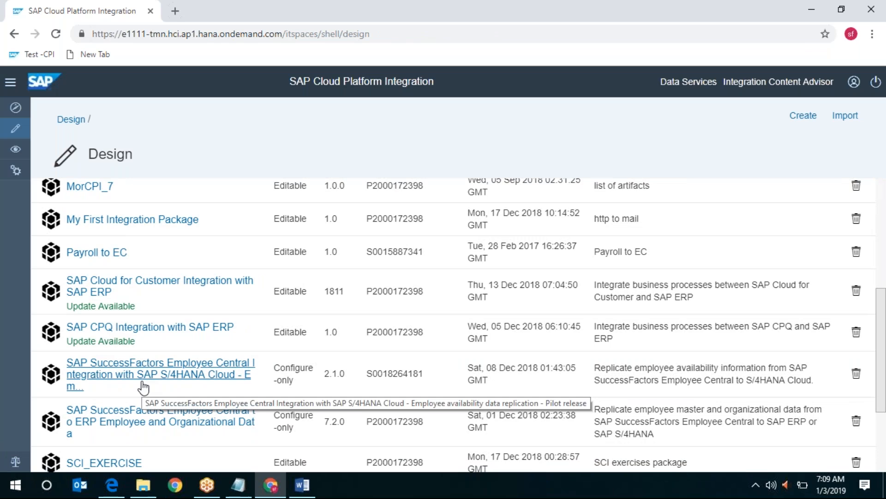
scroll(144, 388, down, 3)
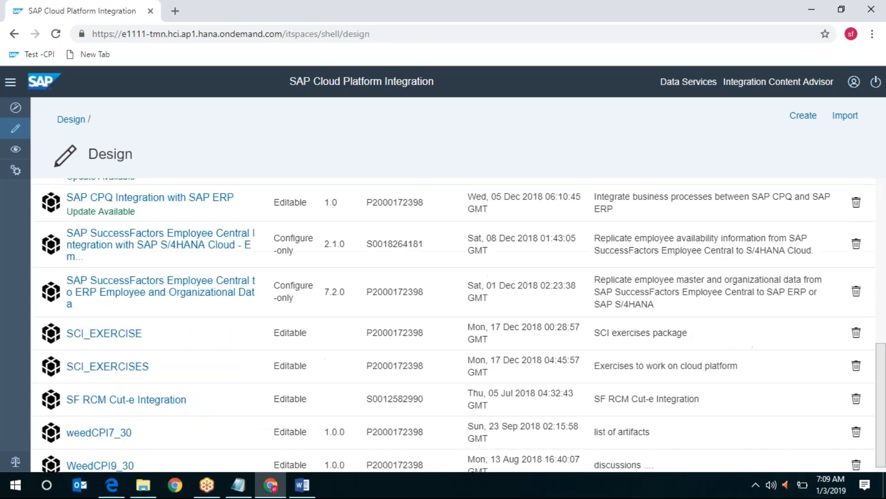
scroll(454, 325, down, 1)
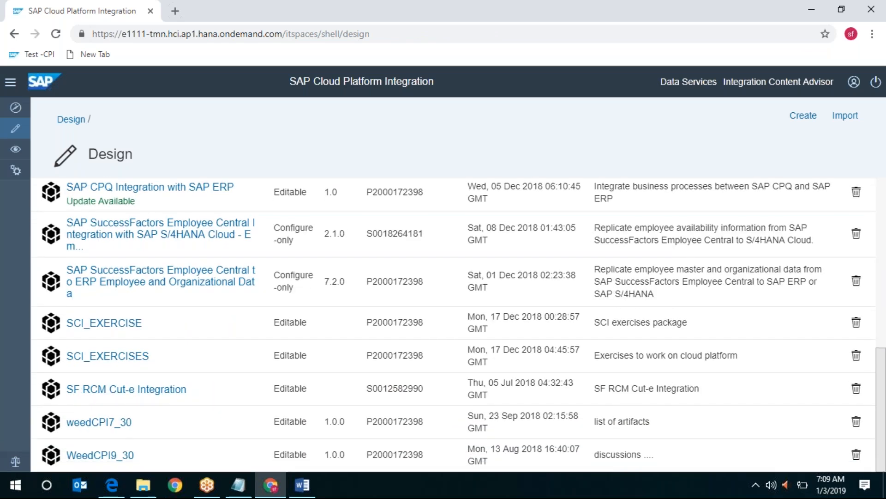
click(119, 431)
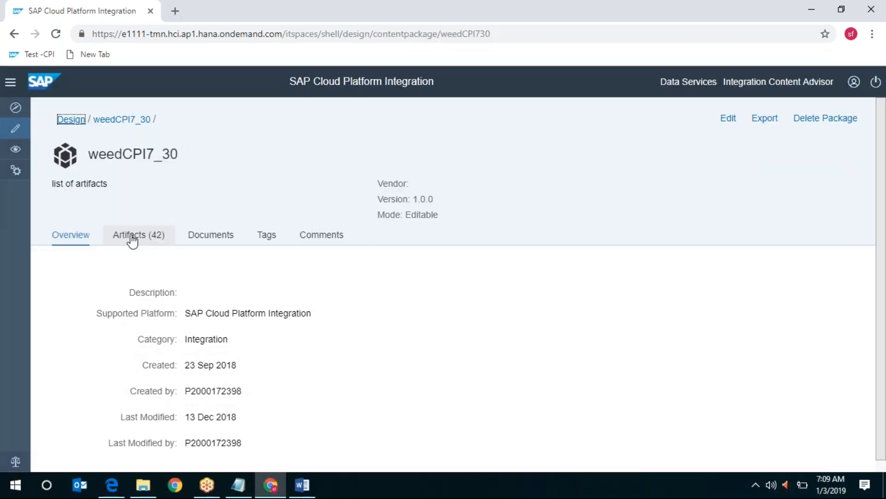
click(135, 240)
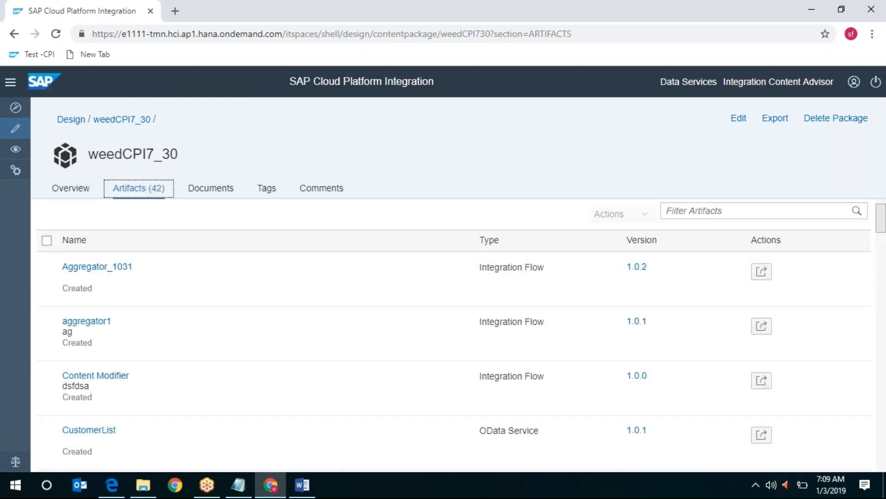
click(732, 210)
text(mime)
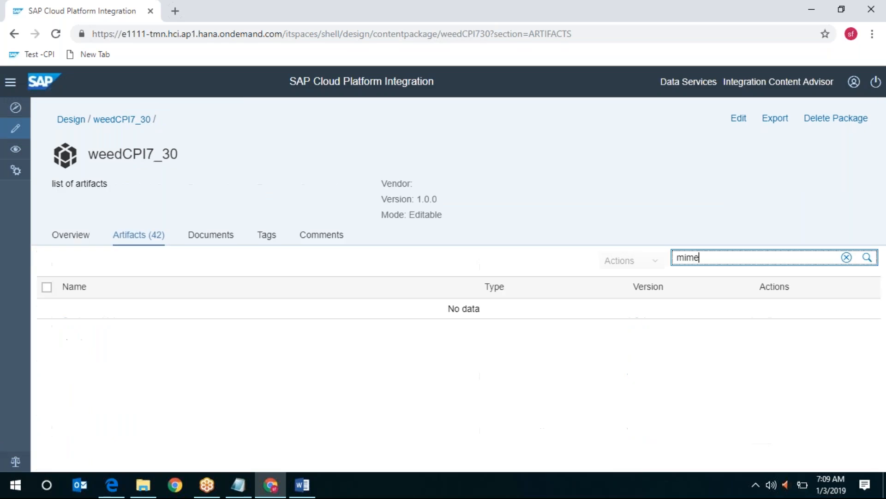
- Go back to the package list, open the WeedCPI9_30 package and search its artifacts for "mi"
click(72, 121)
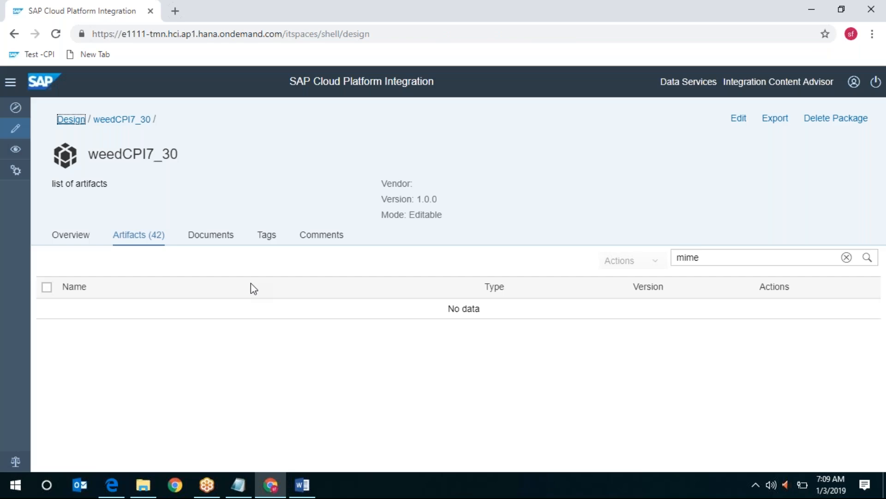
scroll(251, 283, down, 9)
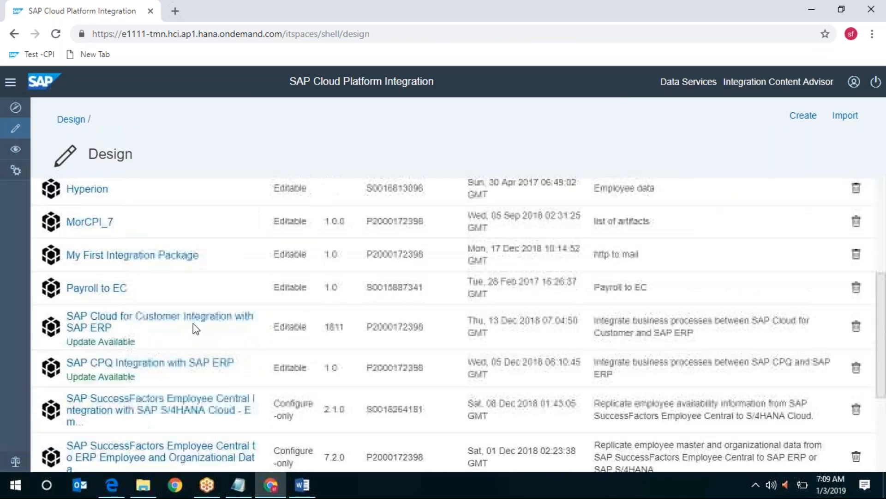
click(107, 456)
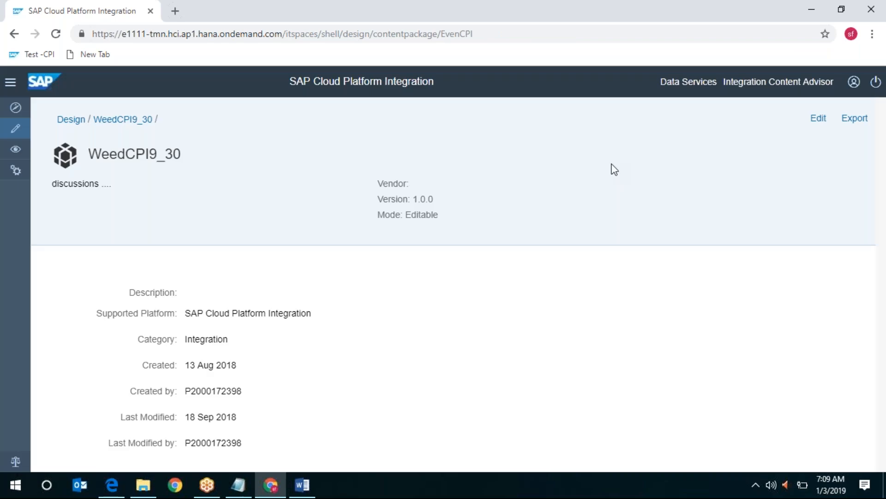
click(122, 237)
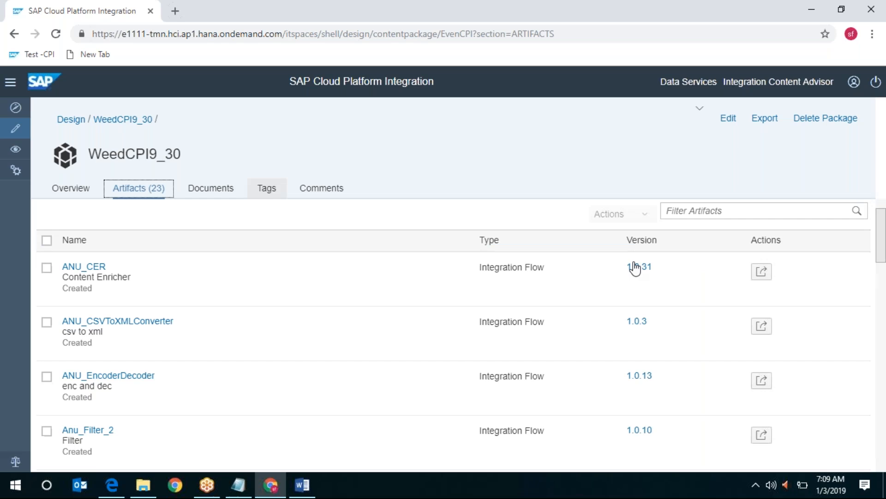
click(707, 214)
text(mi)
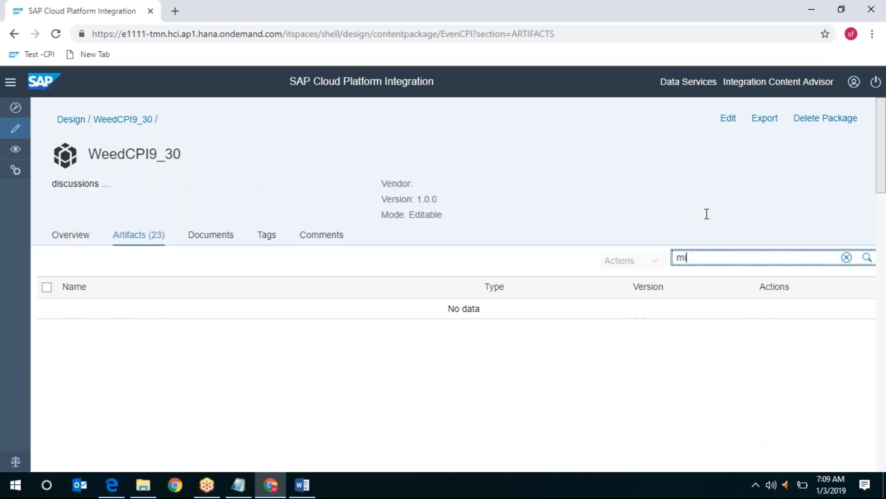
- View the overview of the 7CPI_TM package and go back to the package list
click(68, 119)
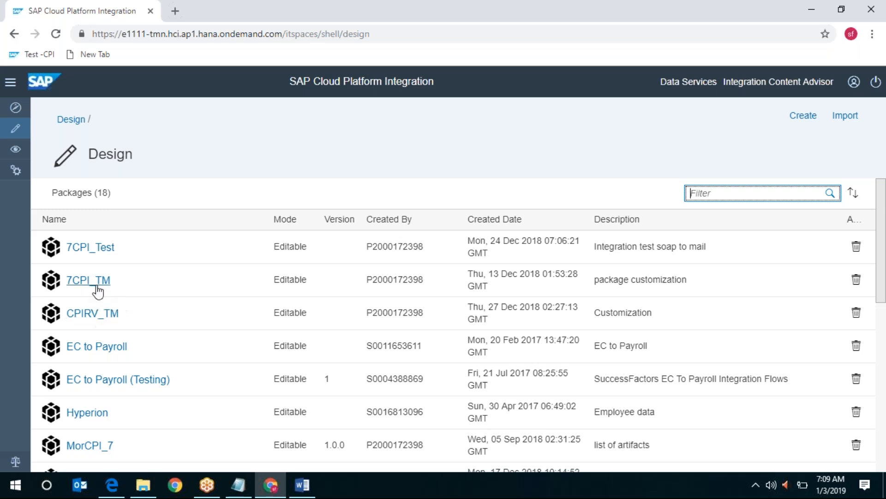
click(74, 281)
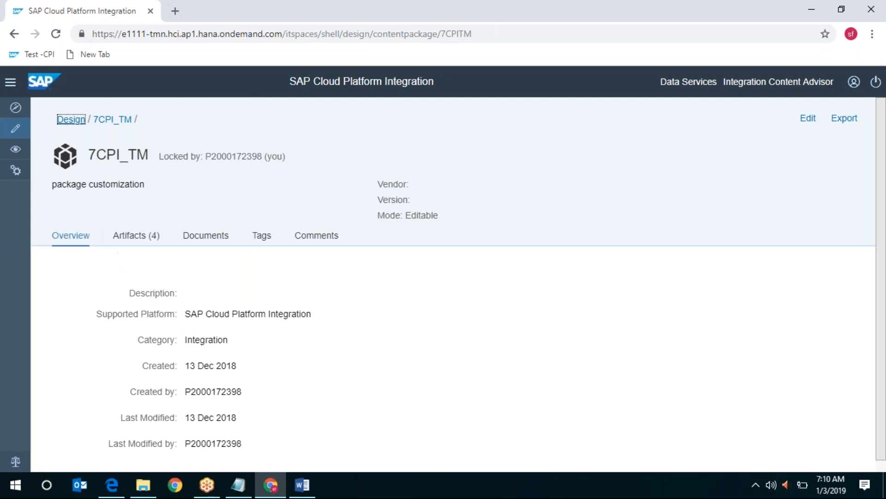
click(60, 121)
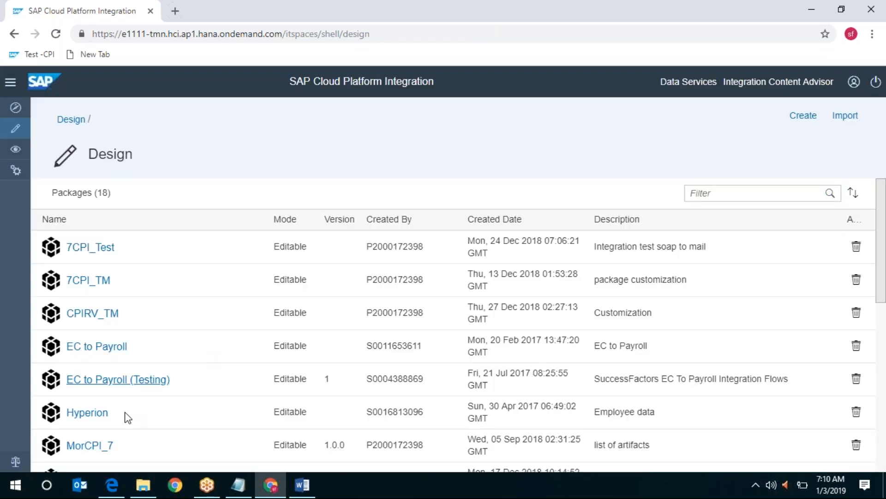
- Open the MorCPI_7 package again and filter its artifacts by "mi"
click(100, 446)
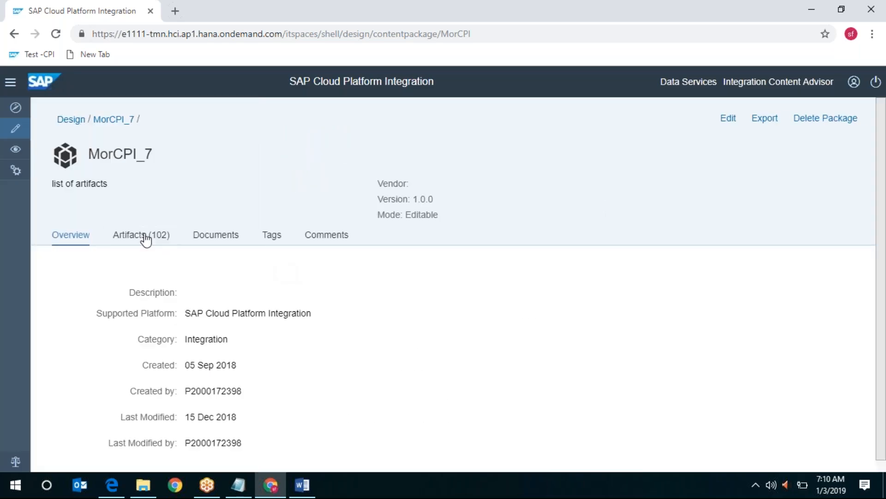
click(156, 240)
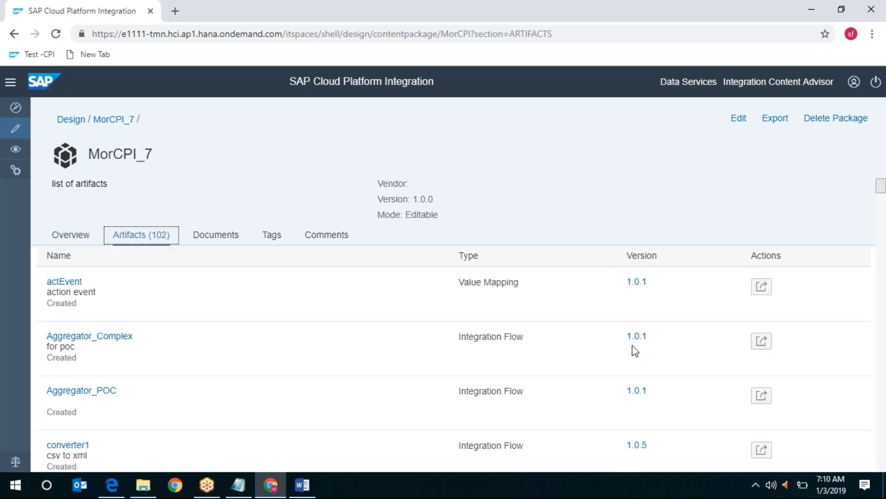
click(707, 256)
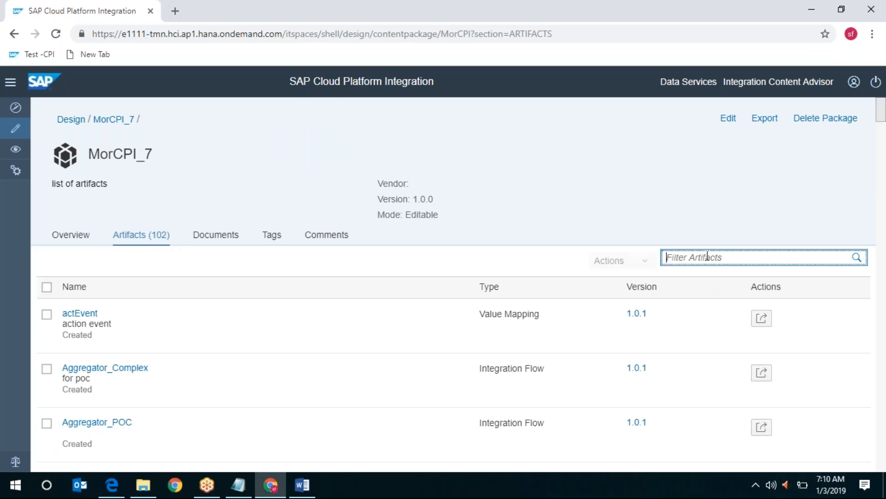
text(mi)
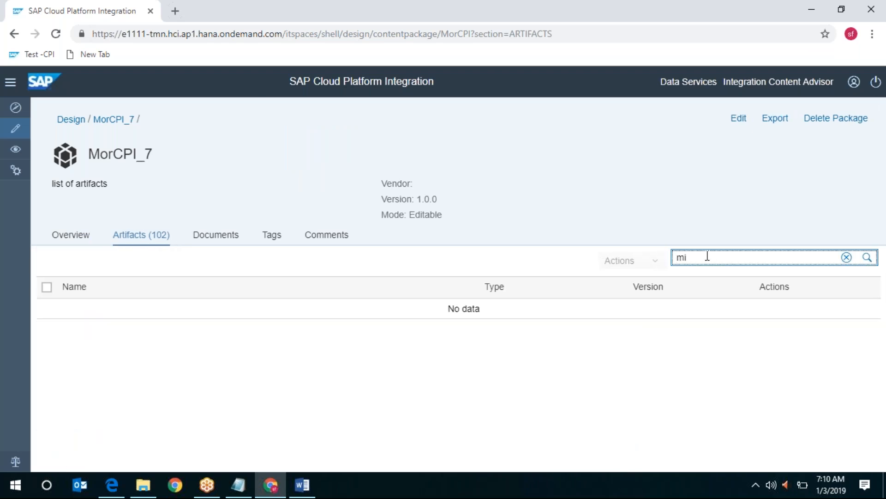
- Put the MorCPI_7 package in edit mode and add an integration flow by upload, choosing the file Multipart Message Decode Encode
click(737, 119)
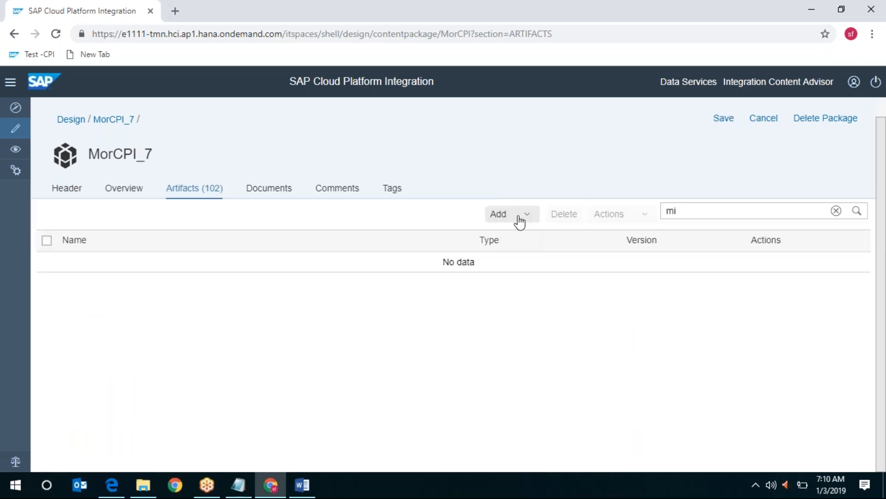
click(518, 215)
click(534, 305)
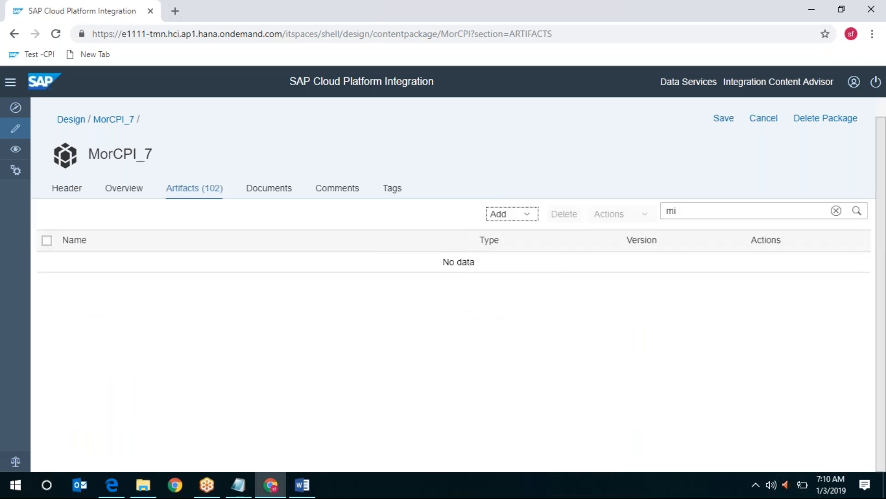
click(347, 189)
click(422, 215)
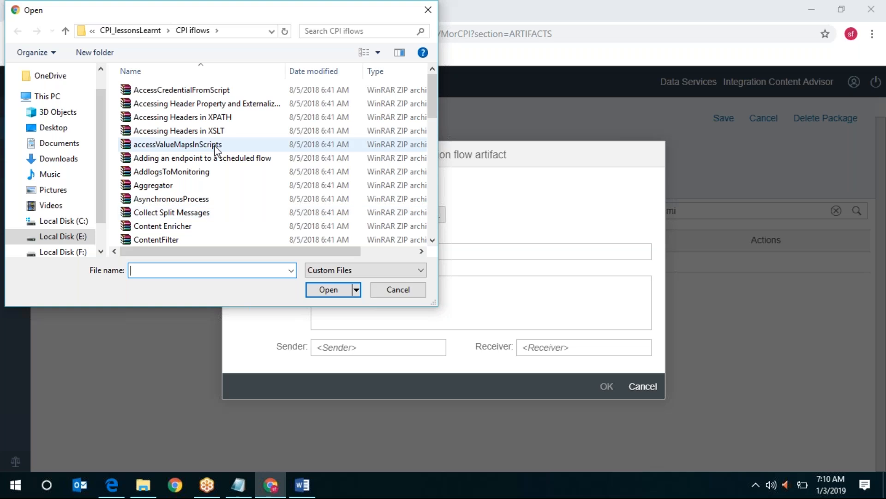
click(215, 147)
key(m)
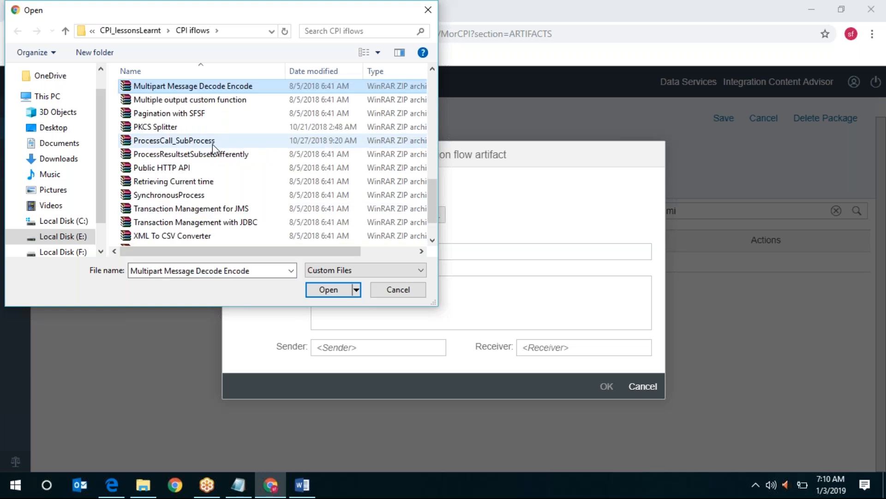
key(Return)
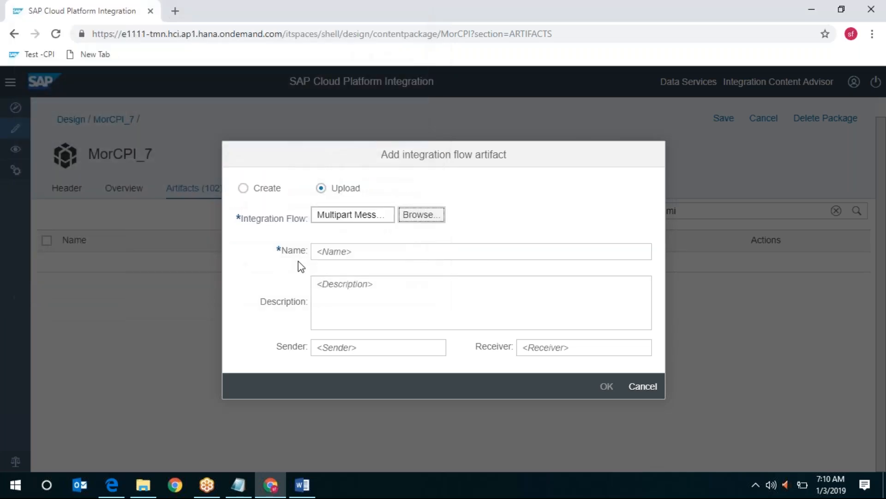
- Name the uploaded integration flow "mime", describe it as "mime enc and dec", and create the artifact
text(mime)
key(Tab)
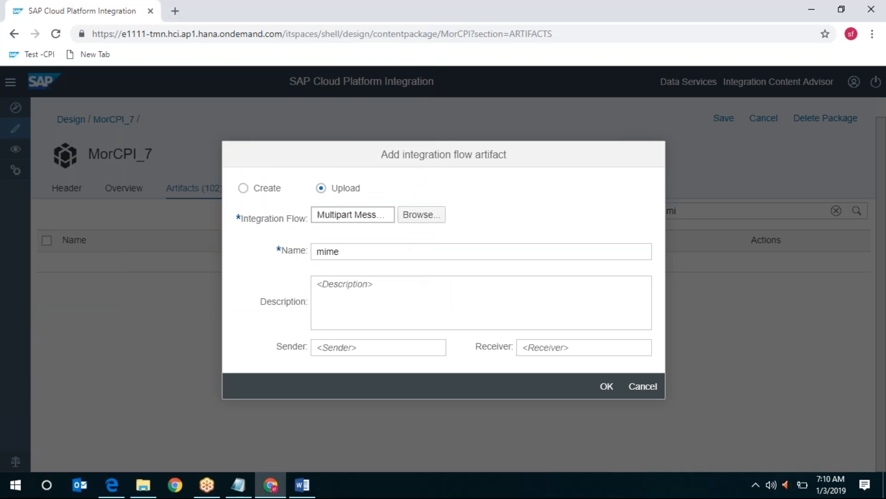
text(mim)
key(BackSpace)
key(BackSpace)
key(BackSpace)
text(e enc and dec)
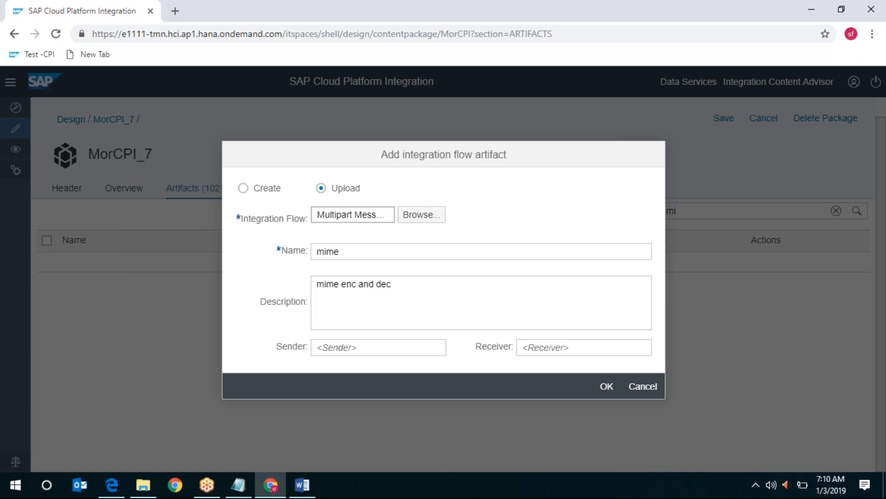
click(608, 388)
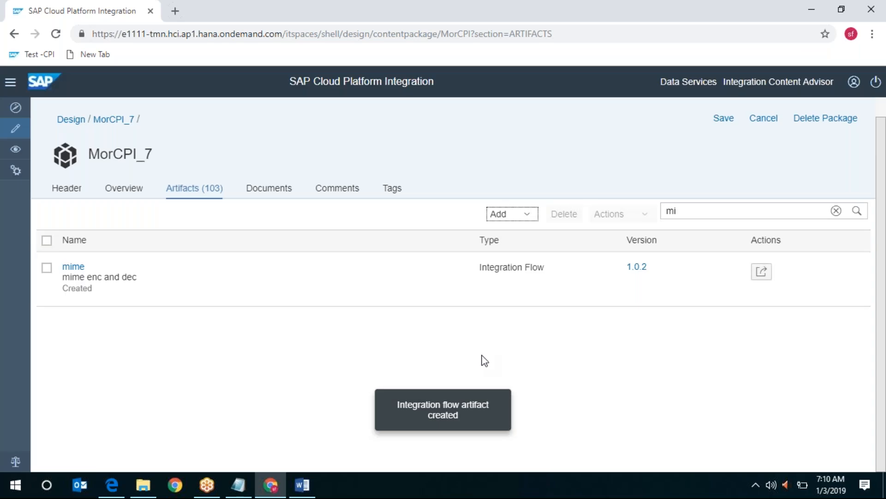
- Open the mime integration flow and switch it to edit mode
click(73, 267)
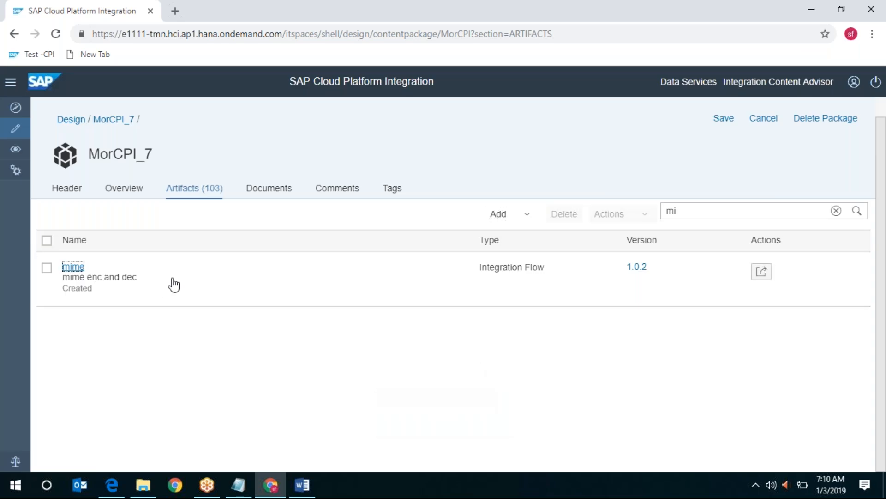
click(434, 290)
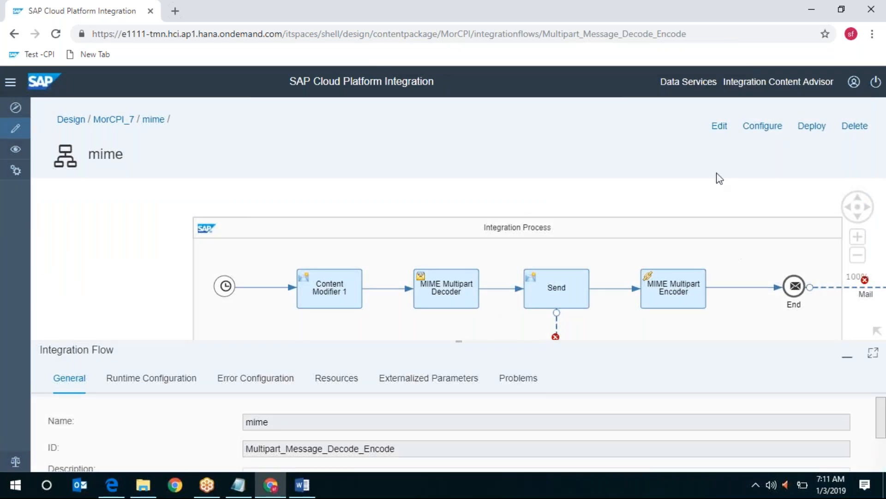
click(722, 131)
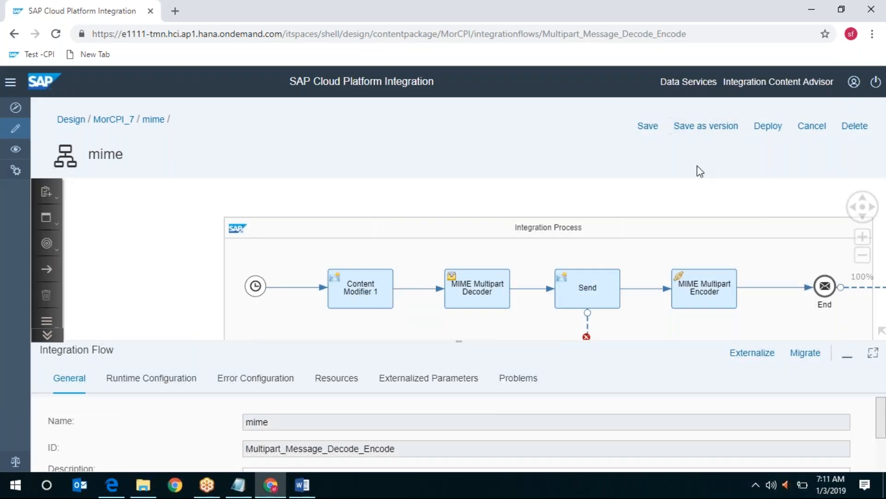
- Examine the start timer's scheduler settings and the message body of Content Modifier 1
click(252, 289)
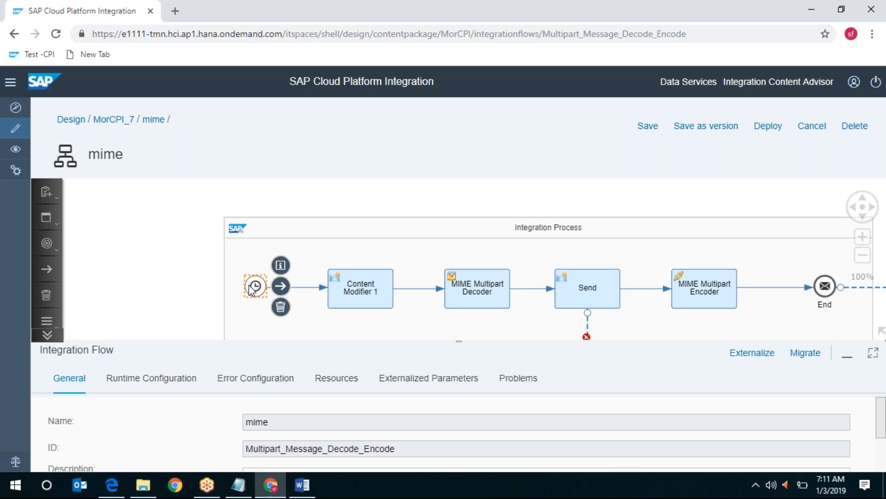
click(138, 383)
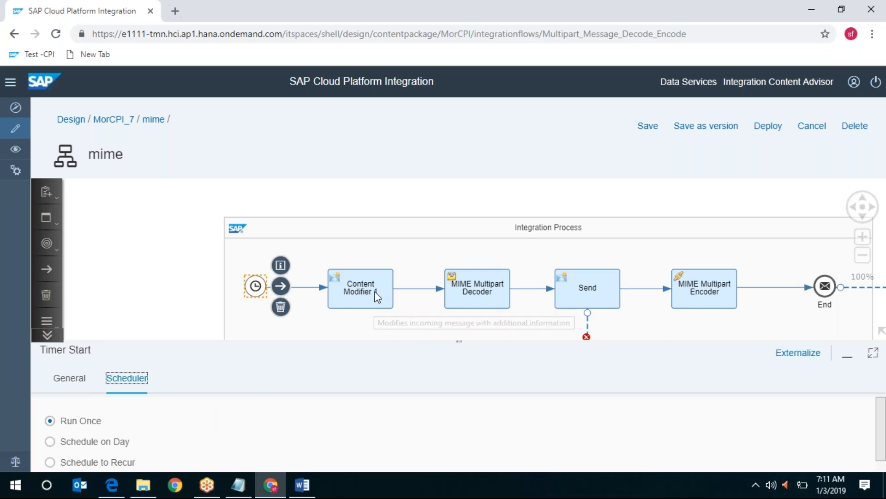
click(374, 304)
click(353, 380)
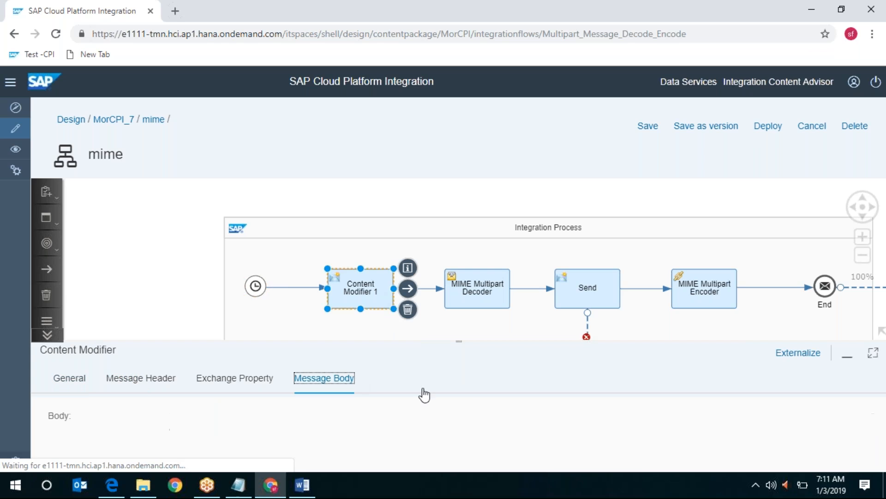
click(874, 356)
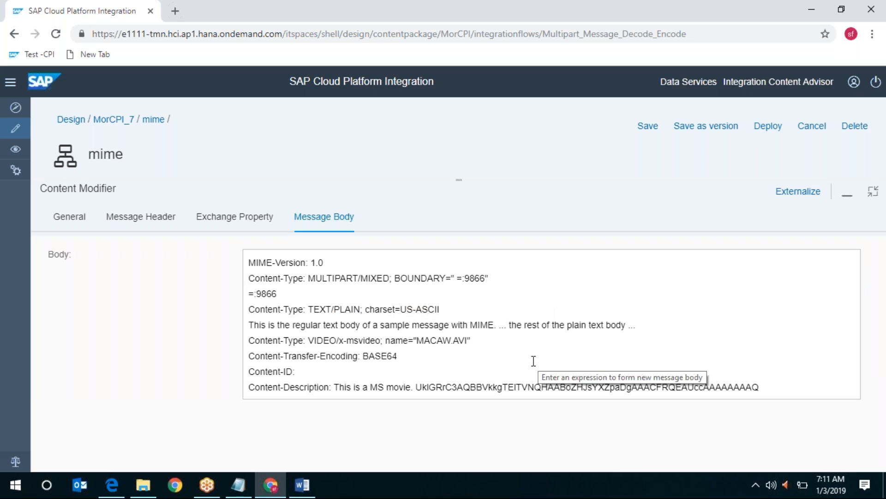
click(874, 193)
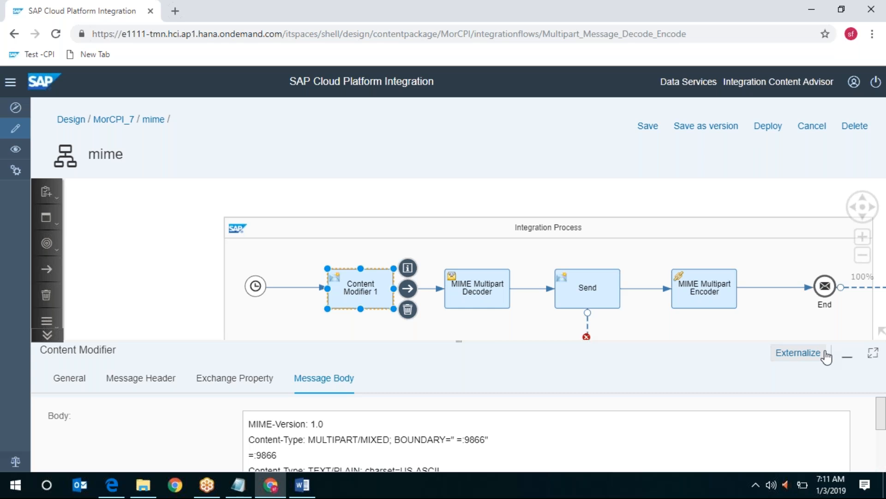
click(873, 353)
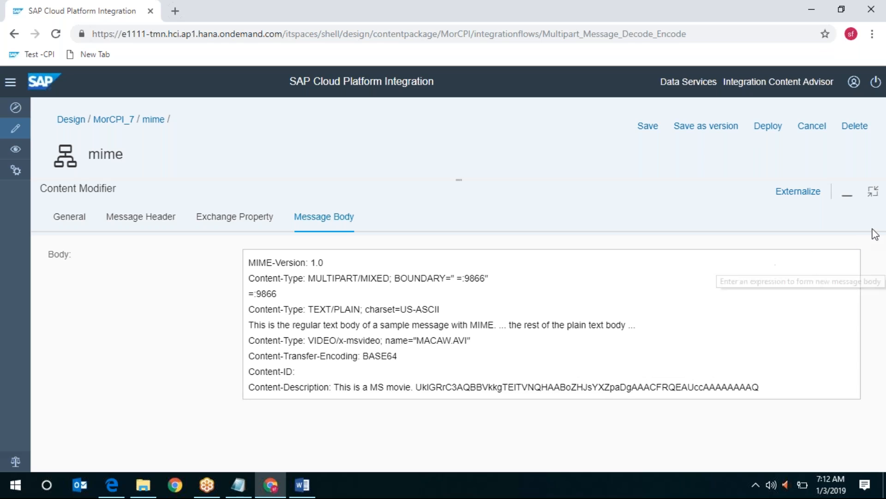
click(873, 197)
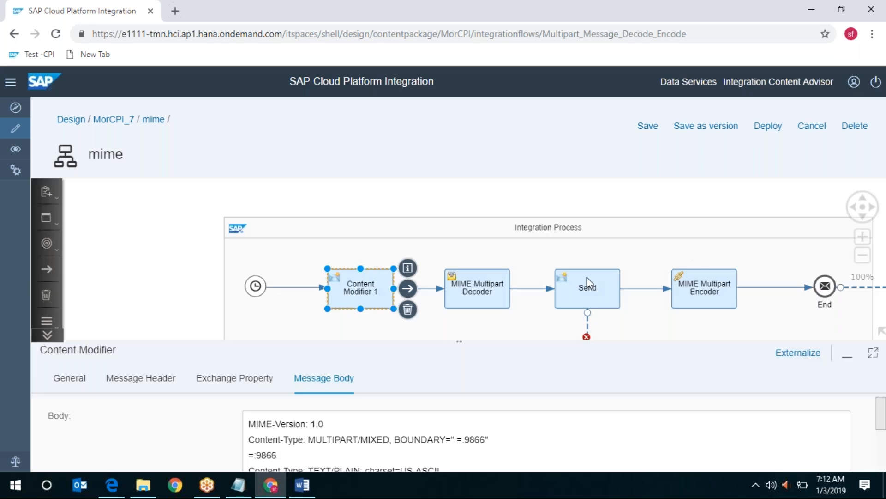
- Review the processing settings of the MIME Multipart Decoder step
click(488, 302)
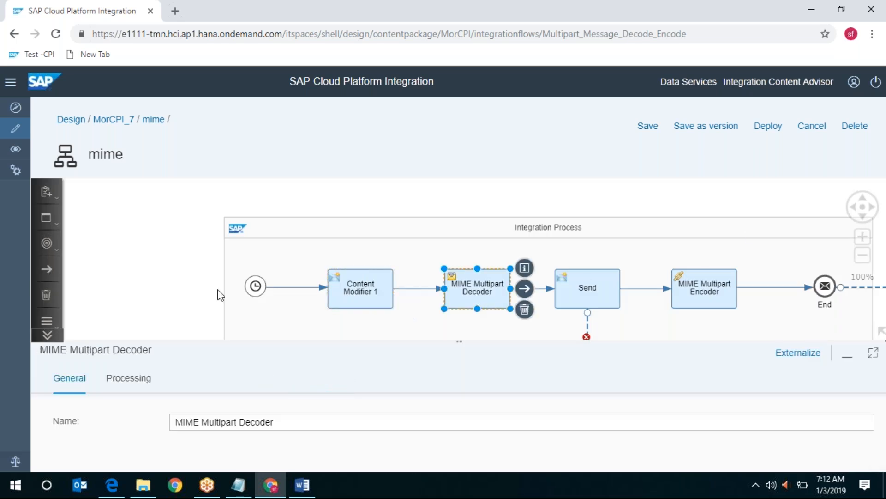
click(122, 382)
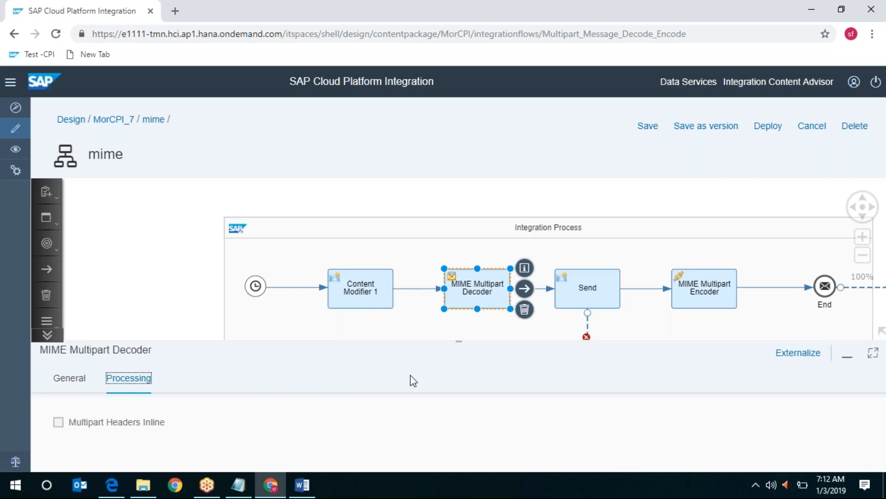
click(873, 352)
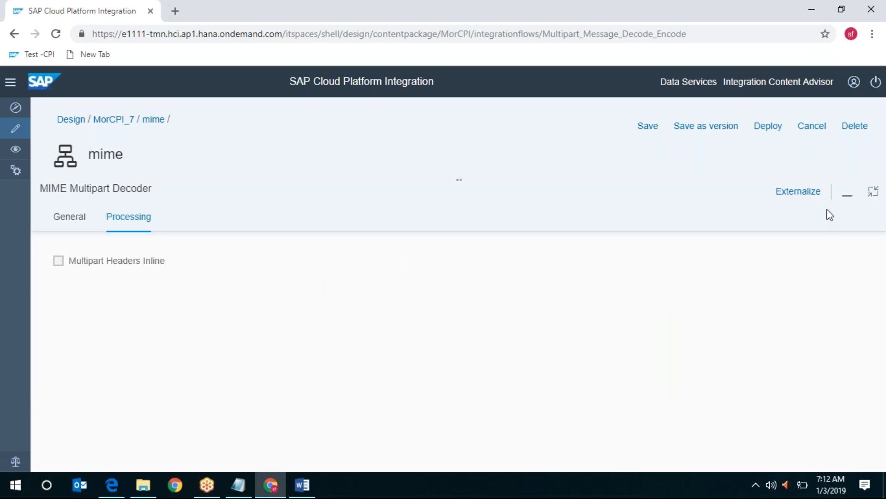
click(879, 194)
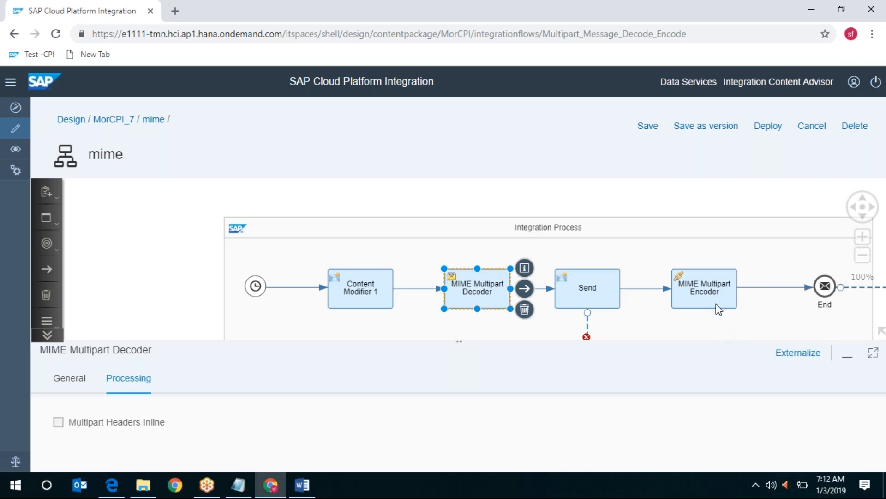
- Review the processing settings of the MIME Multipart Encoder step, including the available multipart subtypes and the inline headers option
click(719, 294)
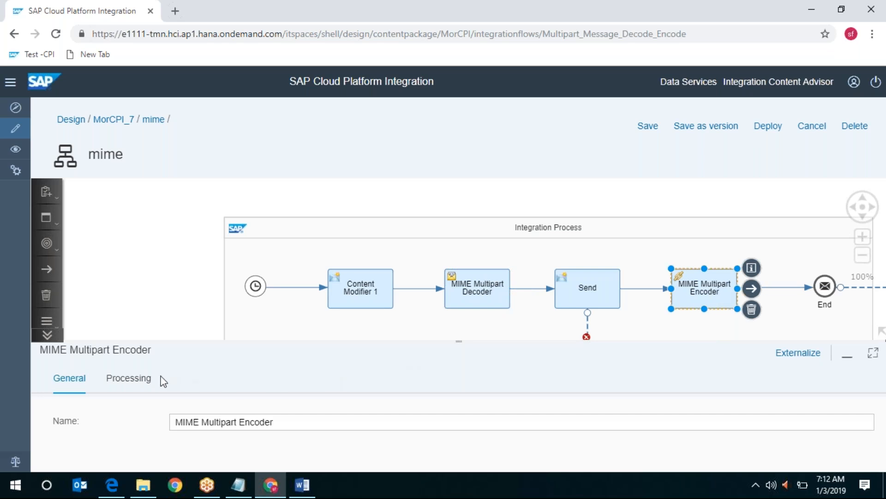
click(133, 382)
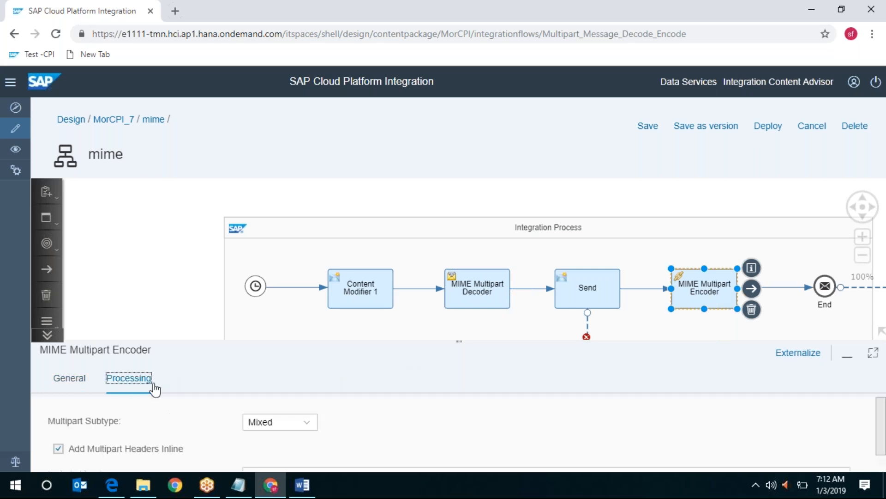
click(877, 355)
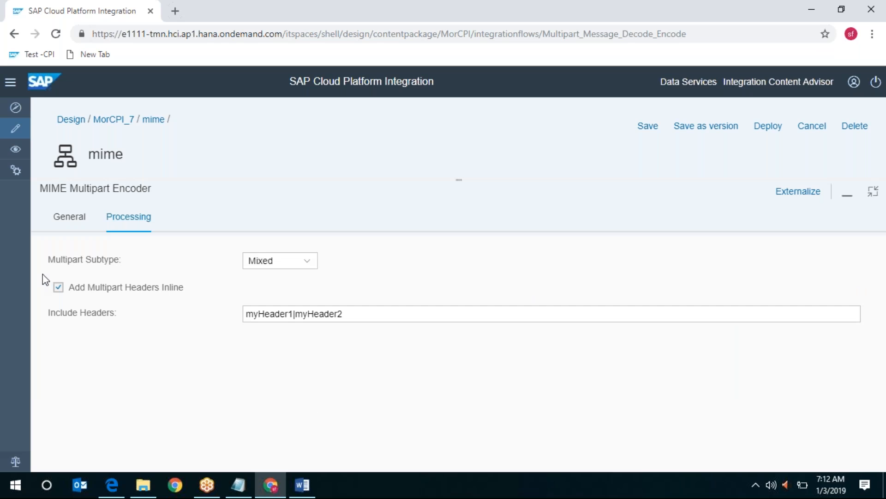
click(307, 263)
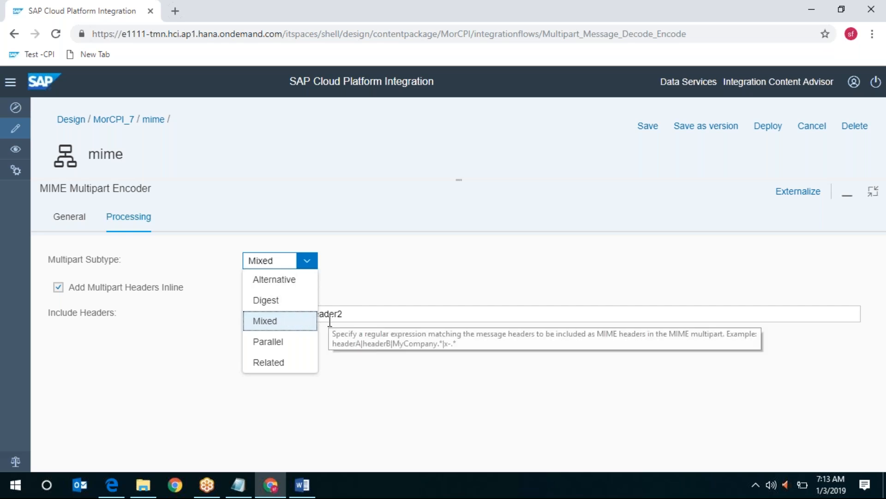
click(542, 274)
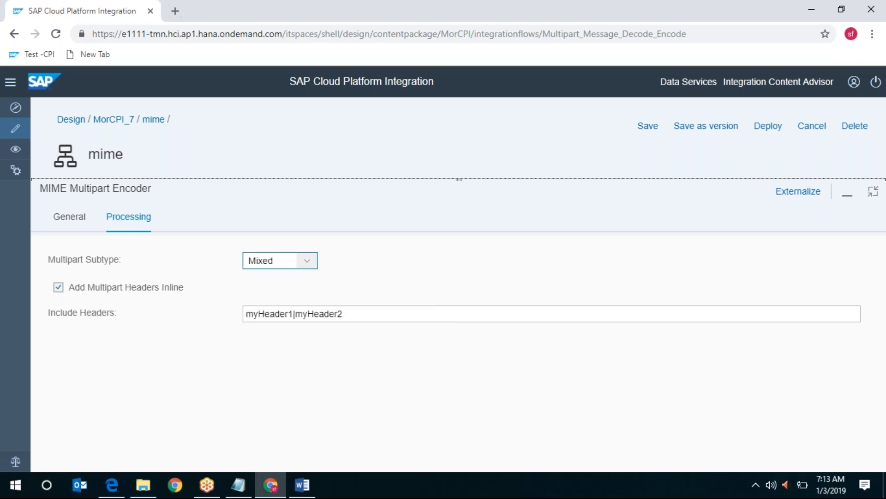
click(59, 286)
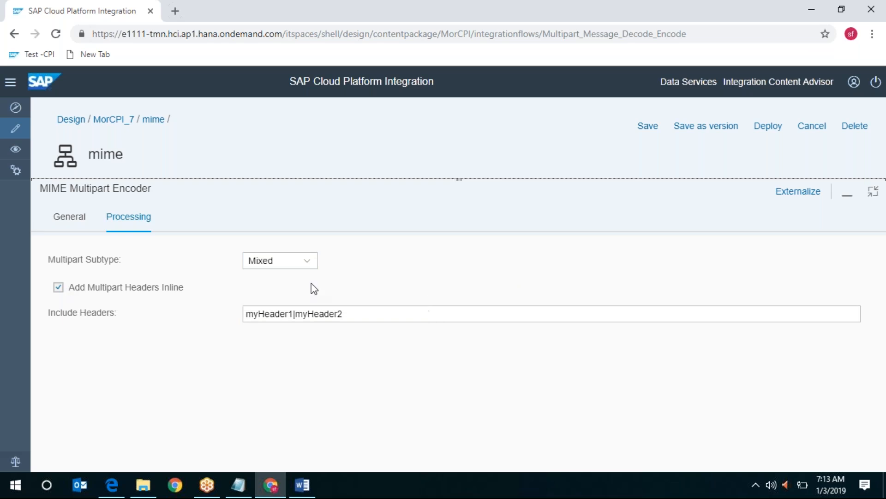
click(875, 194)
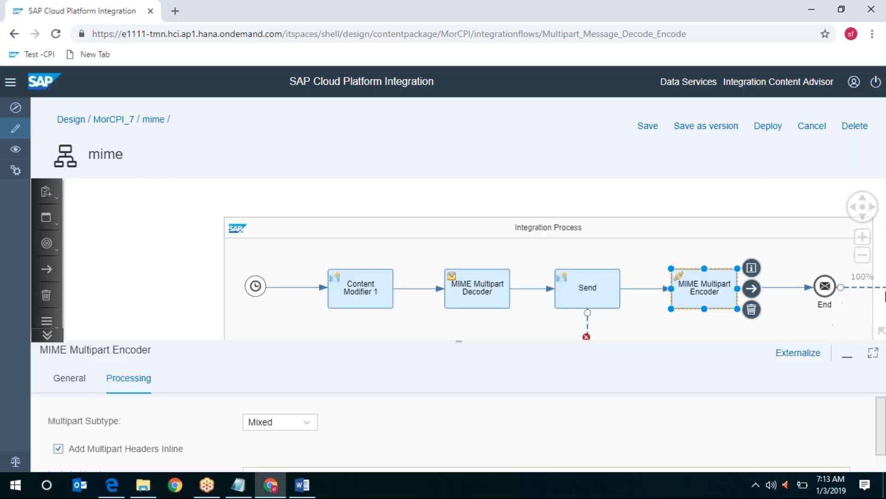
- Open the connection settings of the Send step's mail channel and set the address to smtp.gmail.com:465, copied from the Notepad notes
click(587, 322)
click(112, 378)
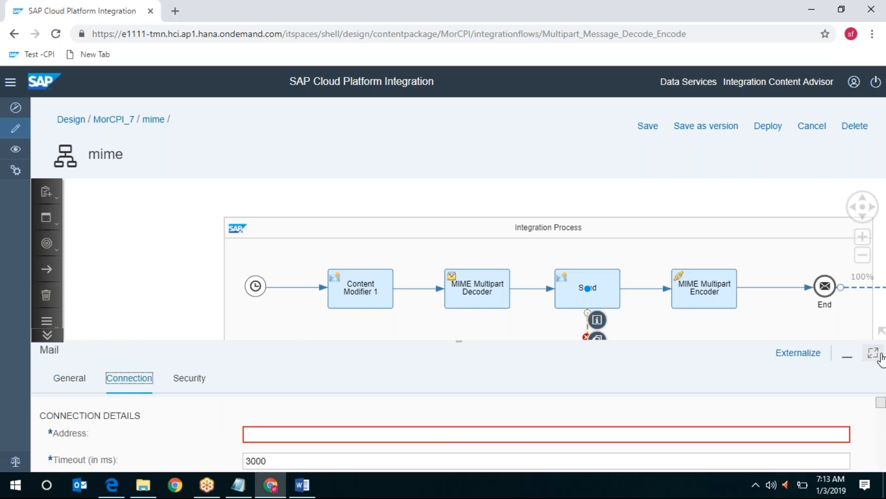
click(880, 355)
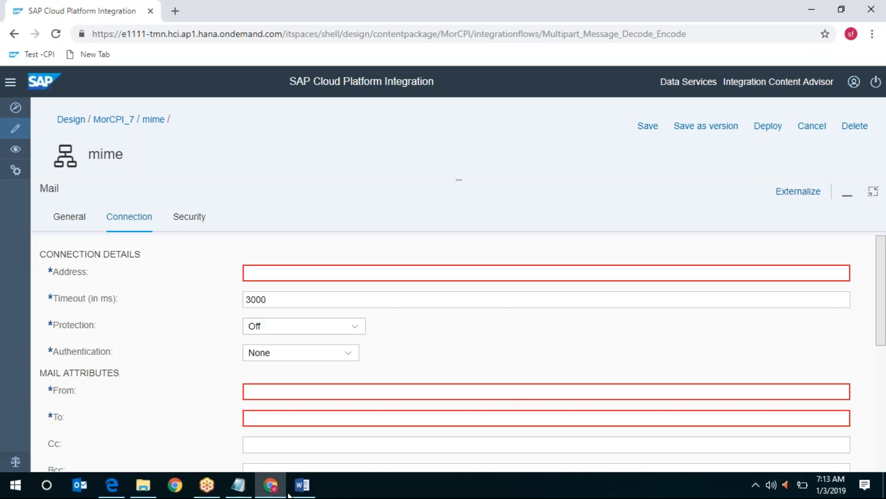
click(239, 484)
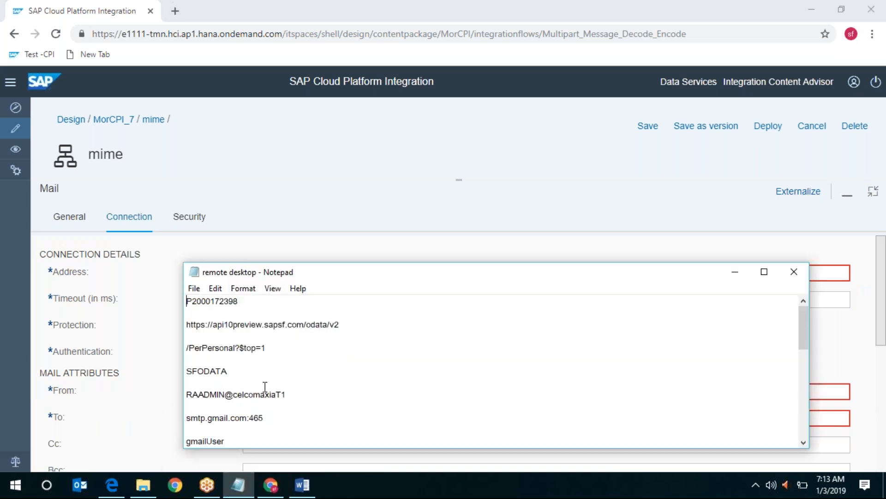
double_click(241, 417)
key(ctrl+c)
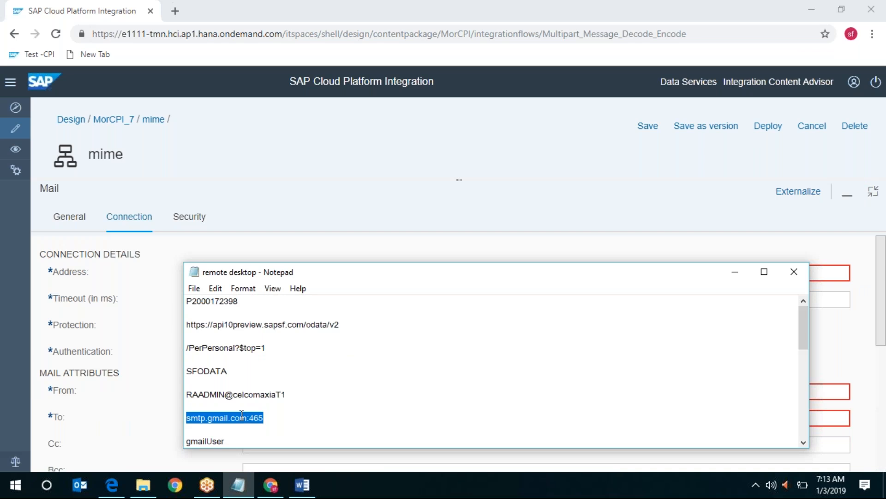
key(alt+Tab)
click(324, 268)
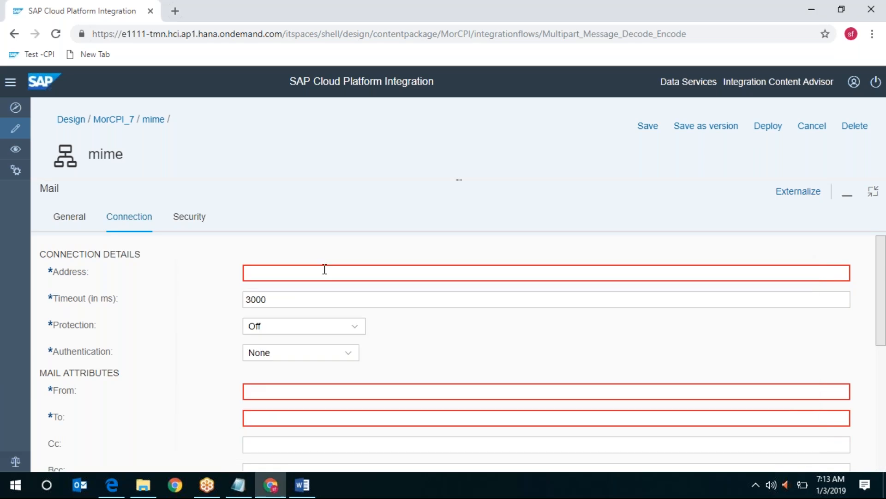
key(ctrl+v)
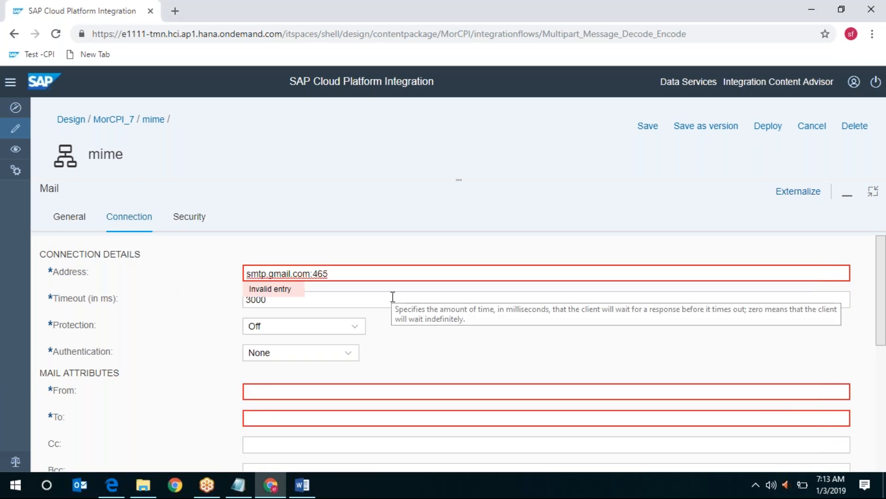
- Set the mail connection's timeout to 30000 ms, protection to SMTPS and authentication to Plain User/Password
click(393, 297)
text(0)
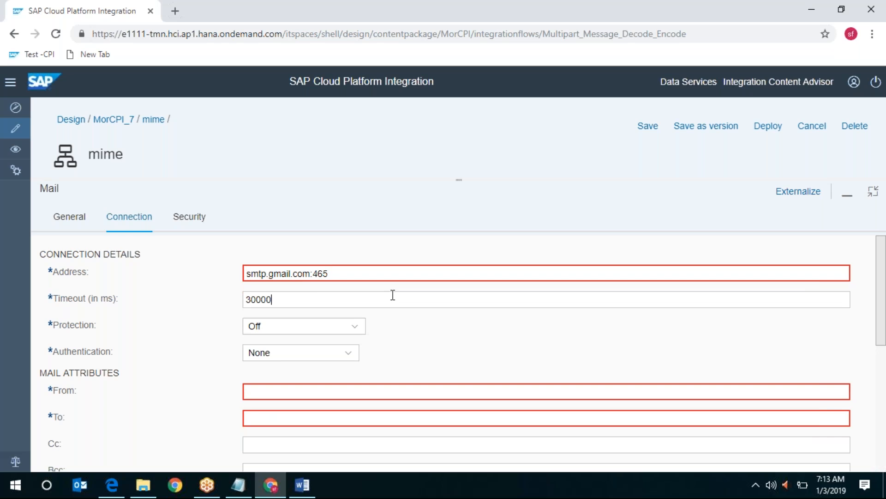
click(354, 326)
click(286, 365)
click(291, 352)
click(289, 411)
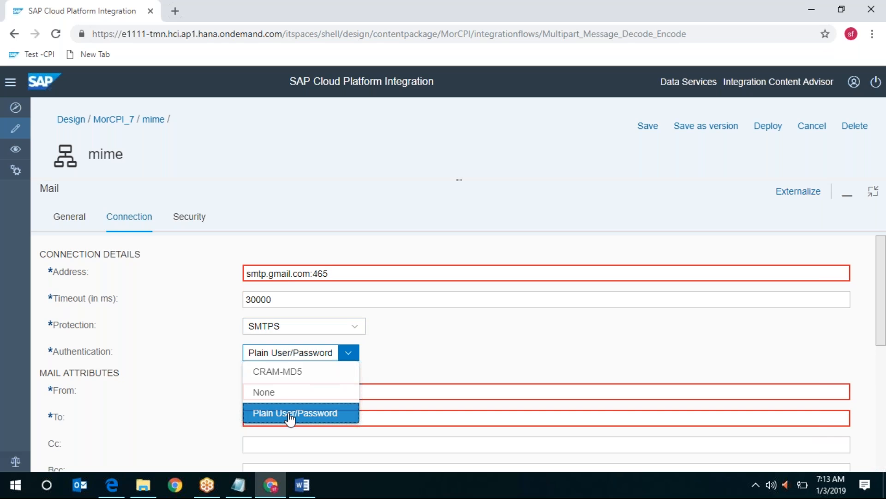
- Copy the e-mail address from the Notepad notes and enter it as both the From and To mail attributes
click(292, 383)
key(alt+Tab)
scroll(234, 424, down, 2)
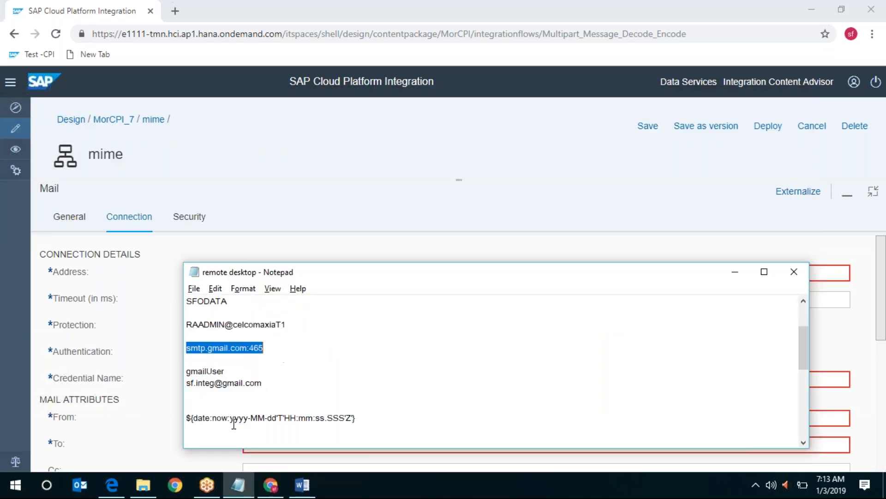
double_click(207, 382)
key(ctrl+c)
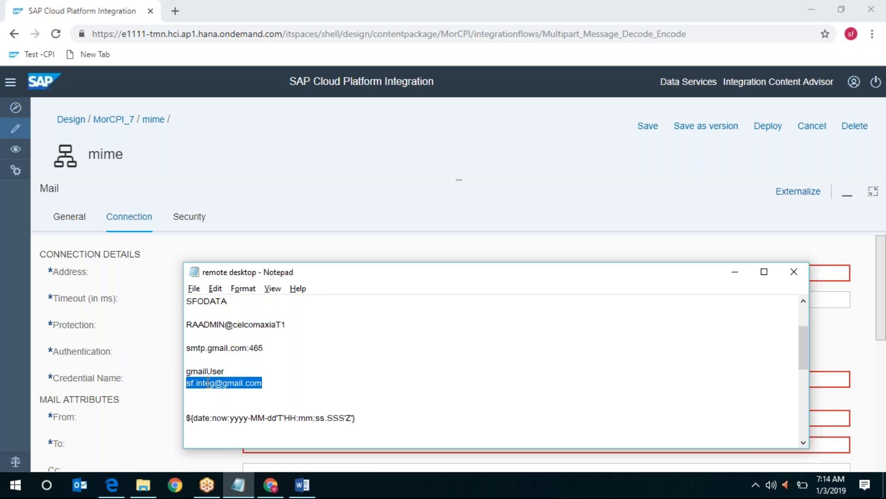
key(alt+Tab)
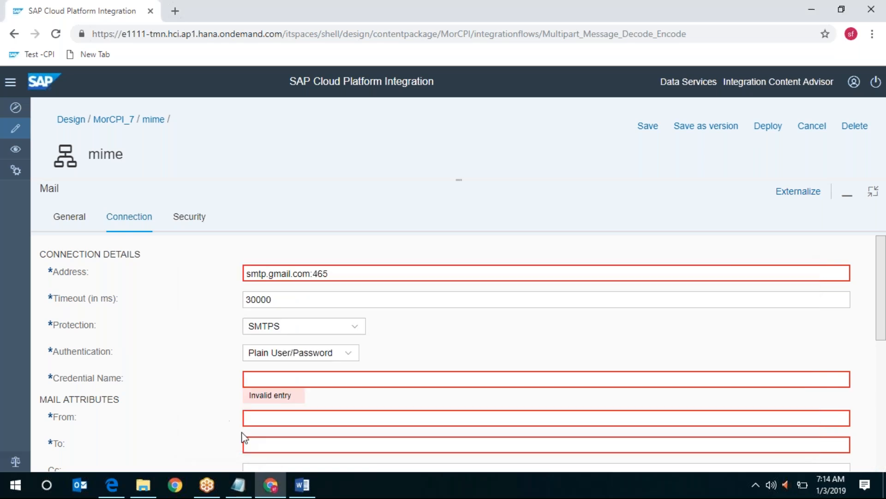
click(256, 416)
key(ctrl+v)
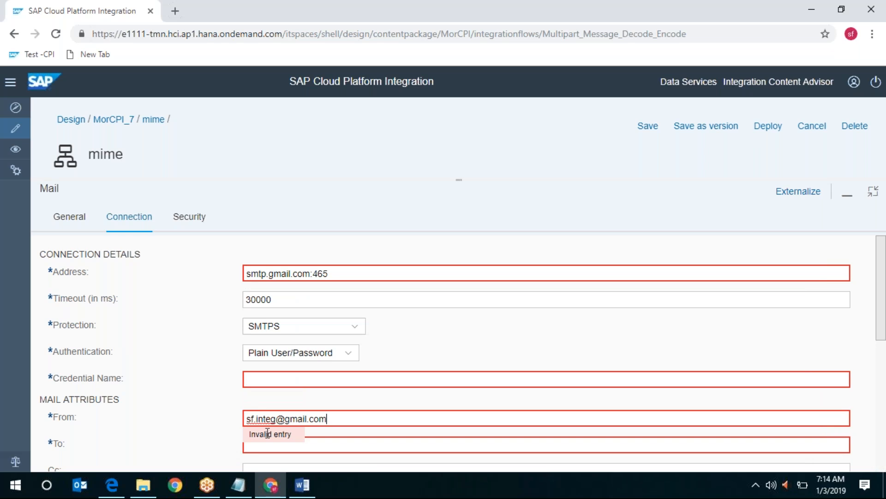
click(342, 446)
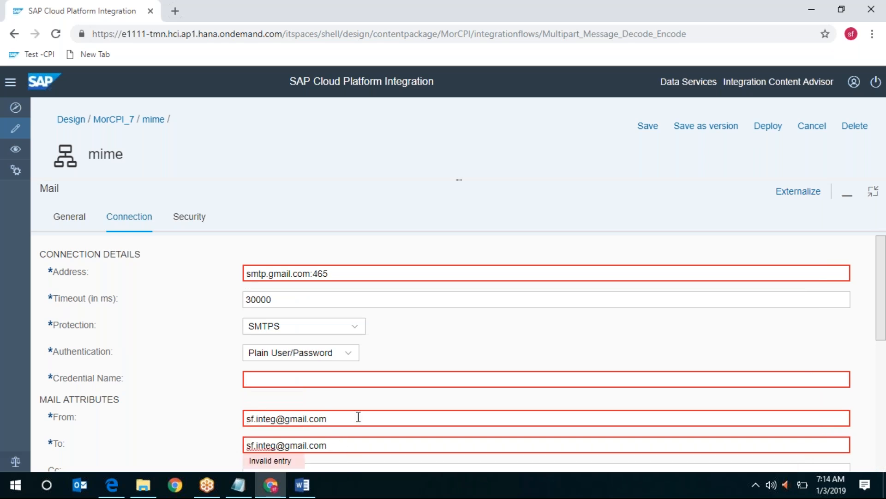
- Set the mail connection's credential name to gmailUser, copied from the Notepad notes
scroll(358, 417, down, 2)
key(alt+Tab)
double_click(222, 372)
key(ctrl+c)
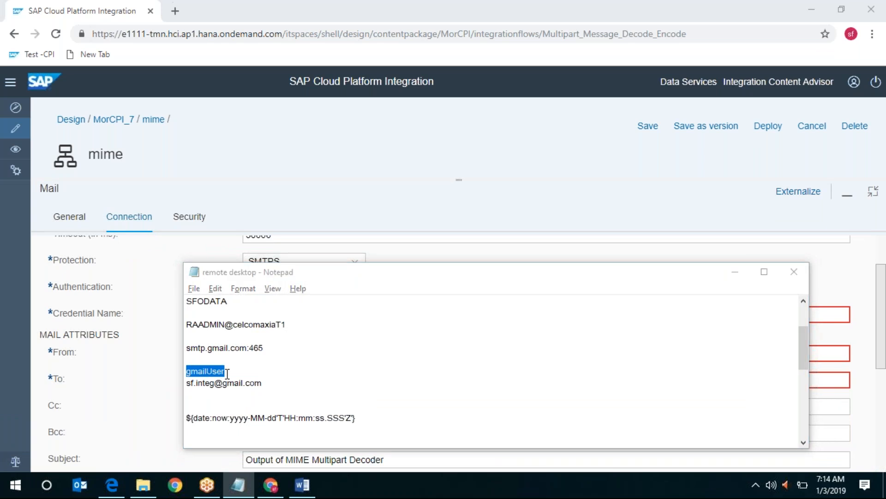
key(alt+Tab)
click(273, 313)
key(ctrl+v)
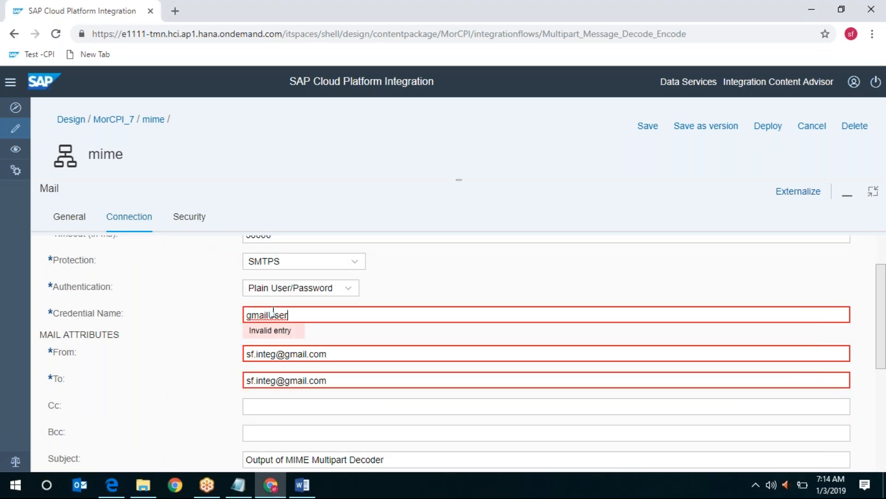
click(193, 320)
scroll(196, 322, down, 3)
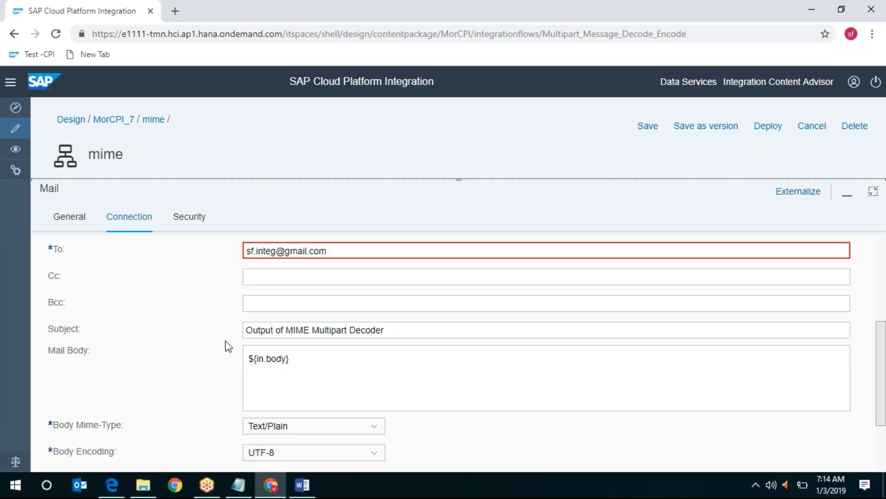
scroll(390, 358, down, 2)
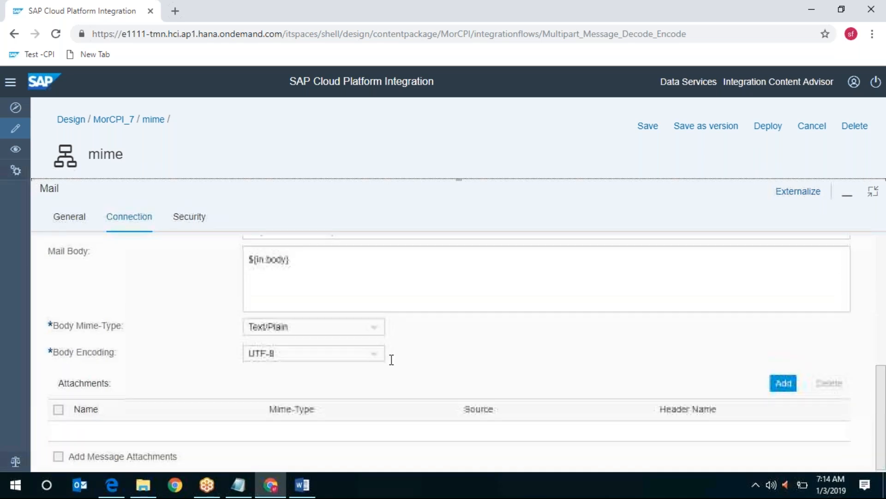
- Check the encryption settings of the Send step's mail channel and open the connection settings of the End event's mail channel
click(873, 190)
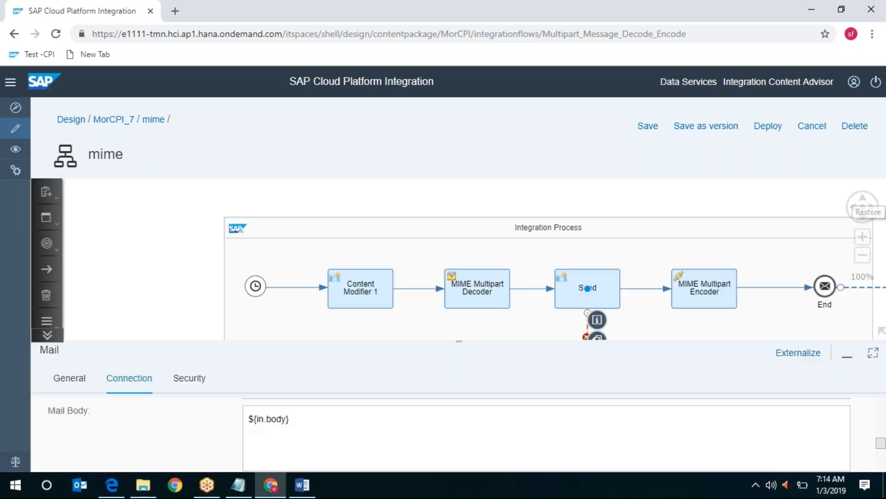
click(183, 383)
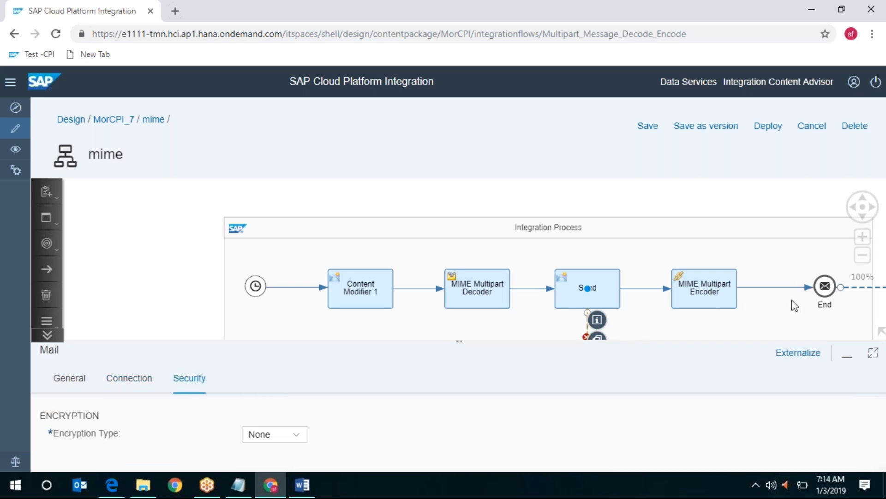
click(878, 294)
click(145, 383)
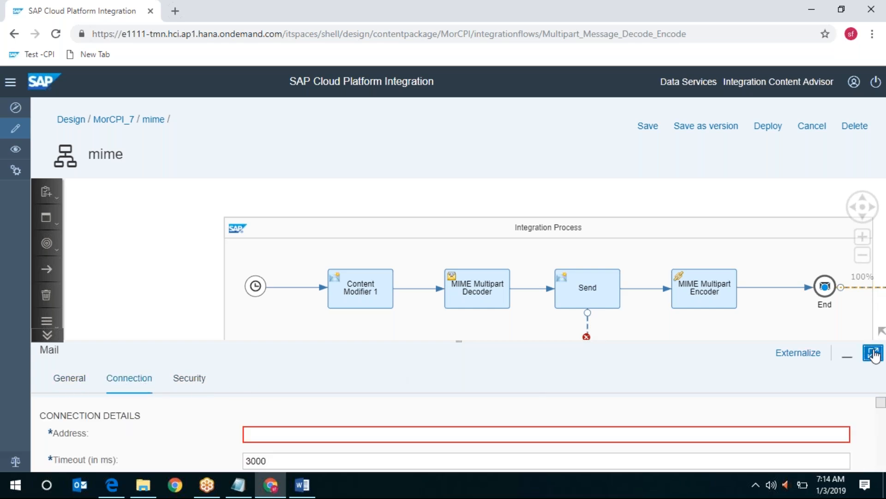
click(873, 353)
scroll(377, 323, down, 5)
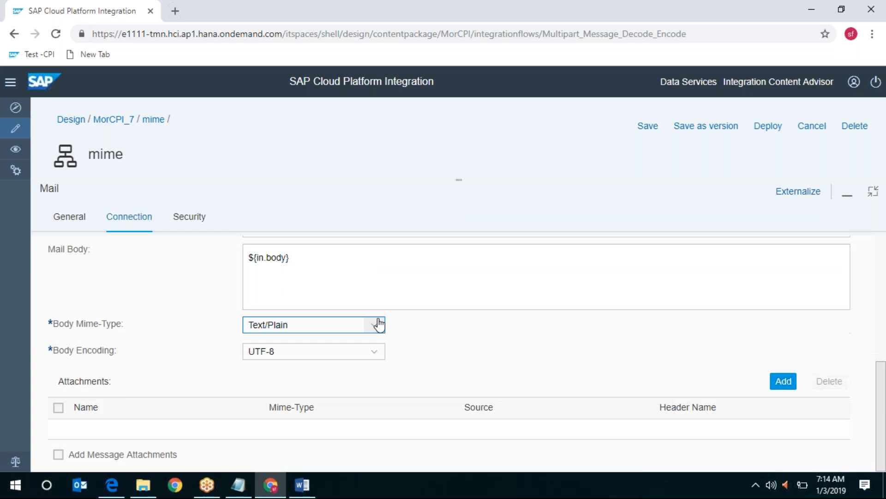
scroll(379, 323, up, 5)
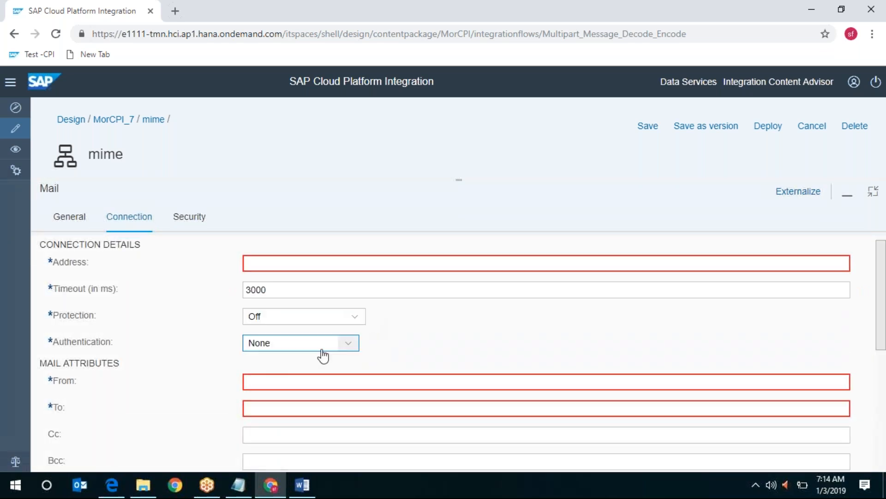
- Set the End mail channel's timeout to 30000 ms, protection to SMTPS and authentication to Plain User/Password with credential name gmailUser
click(332, 290)
text(0)
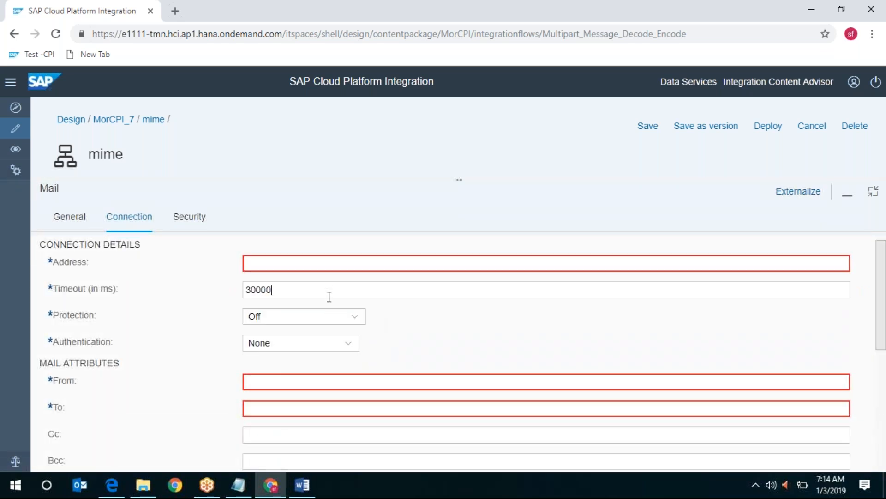
click(347, 316)
click(298, 358)
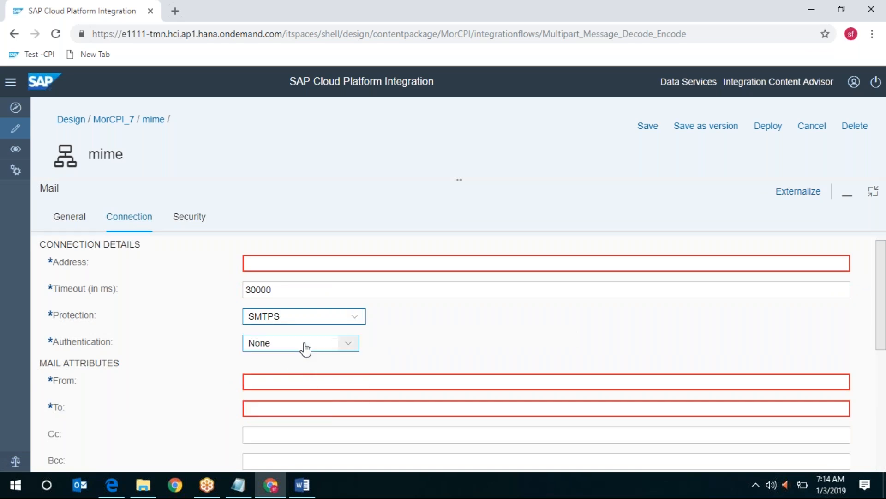
click(307, 344)
click(307, 403)
click(313, 372)
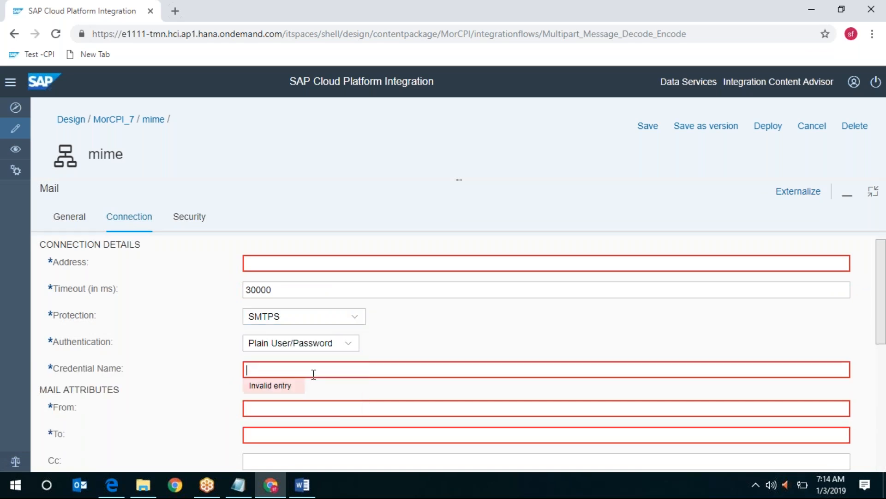
text(gmailUser)
- Copy the e-mail address from the Notepad notes and enter it as the End mail channel's From and To attributes
key(alt+Tab)
double_click(234, 382)
key(ctrl+c)
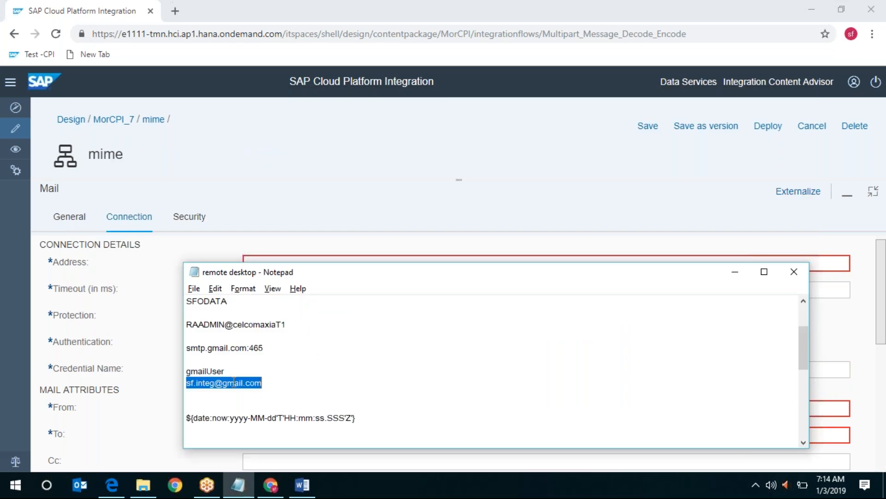
key(alt+Tab)
click(277, 409)
key(ctrl+v)
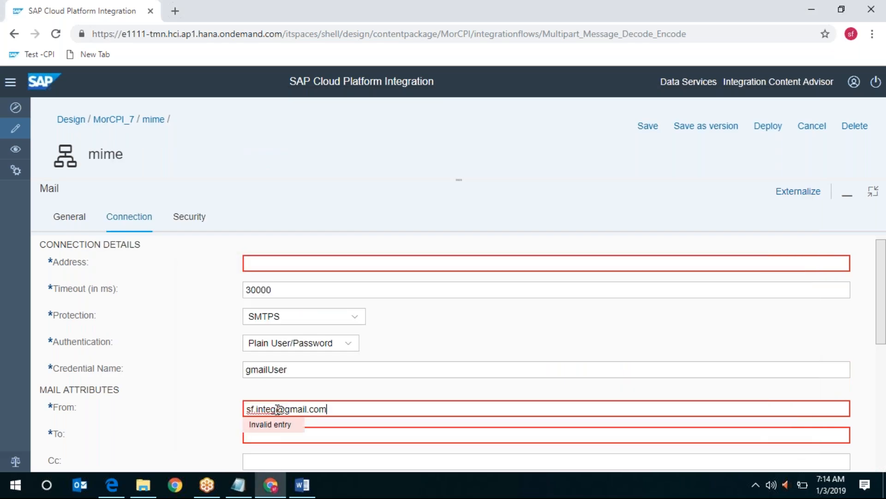
click(346, 433)
key(ctrl+v)
click(226, 414)
scroll(226, 414, down, 3)
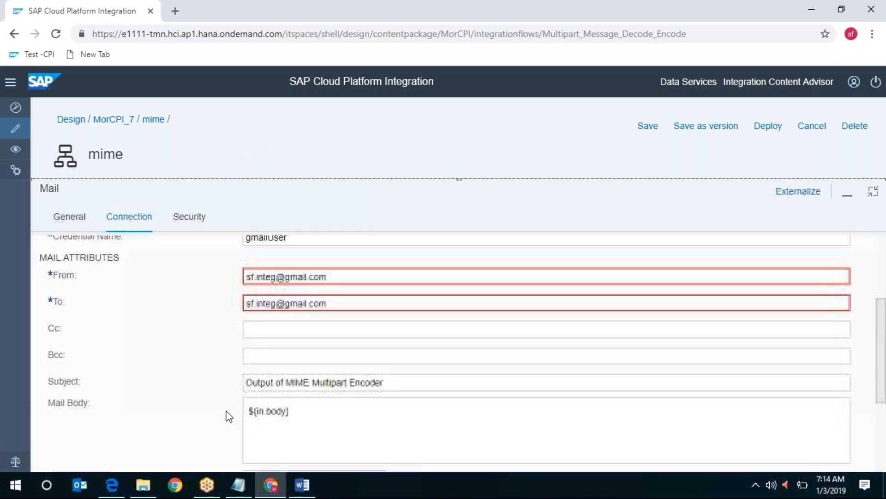
scroll(226, 413, down, 3)
- Set the End mail channel's address to smtp.gmail.com:465, copied from the Notepad notes
key(alt+Tab)
double_click(224, 346)
key(ctrl+c)
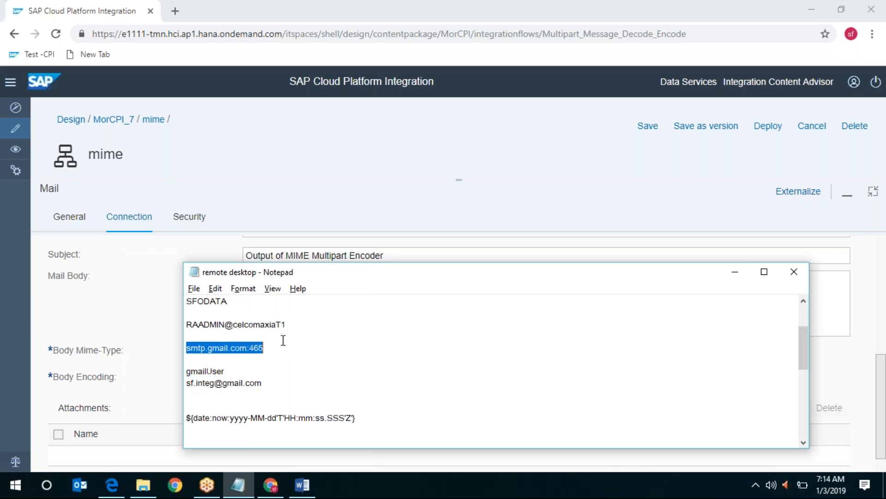
key(alt+Tab)
scroll(272, 323, up, 5)
click(272, 271)
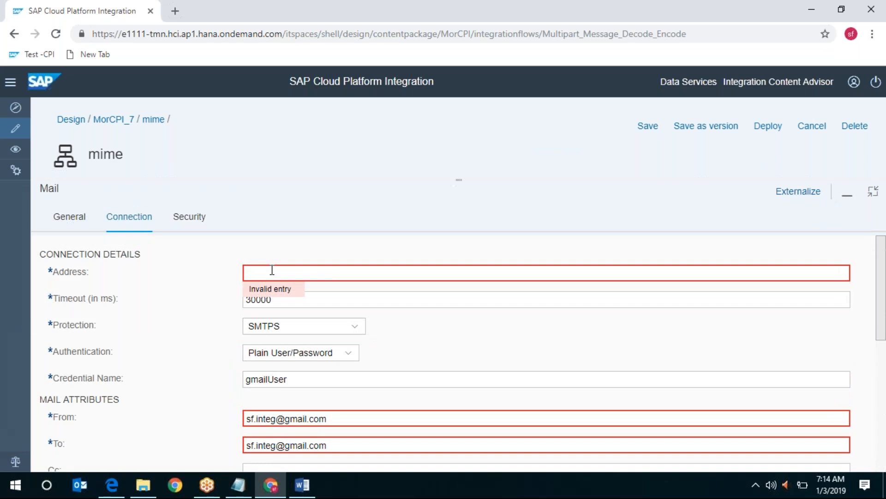
key(ctrl+v)
click(191, 316)
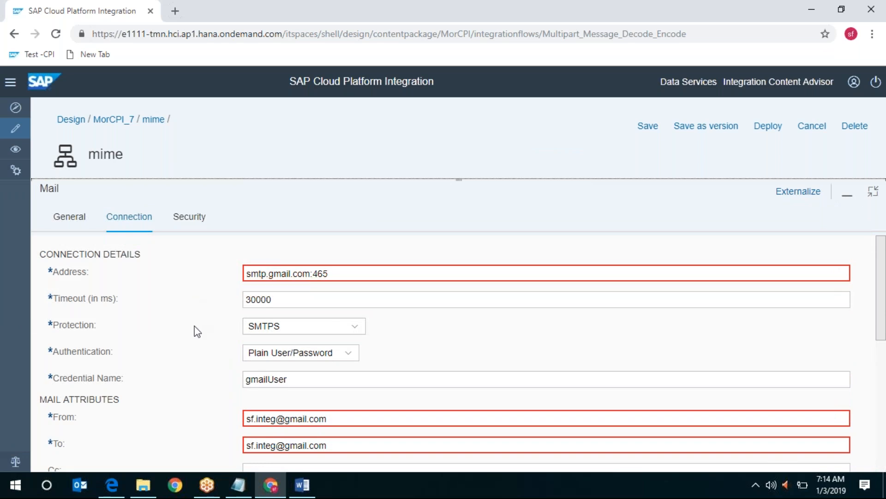
- Check the End mail channel's remaining connection and security settings and save the integration flow as version 1.0.3
scroll(198, 331, down, 5)
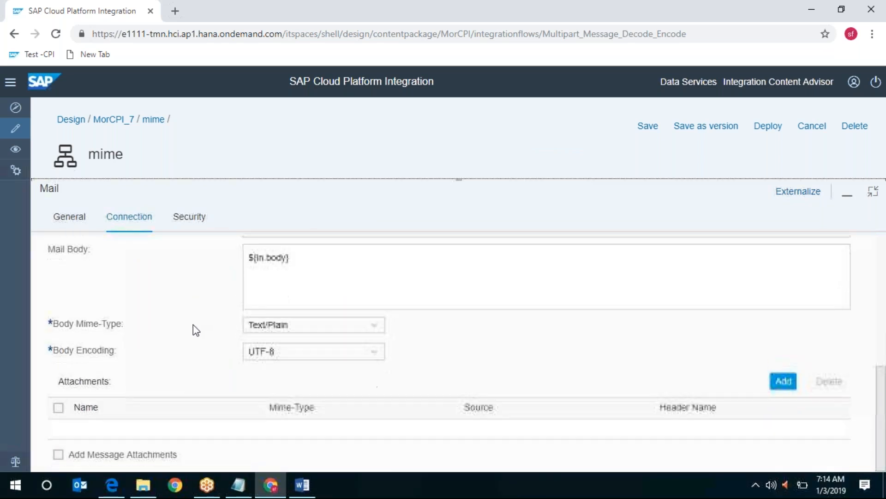
click(196, 220)
click(874, 201)
click(706, 127)
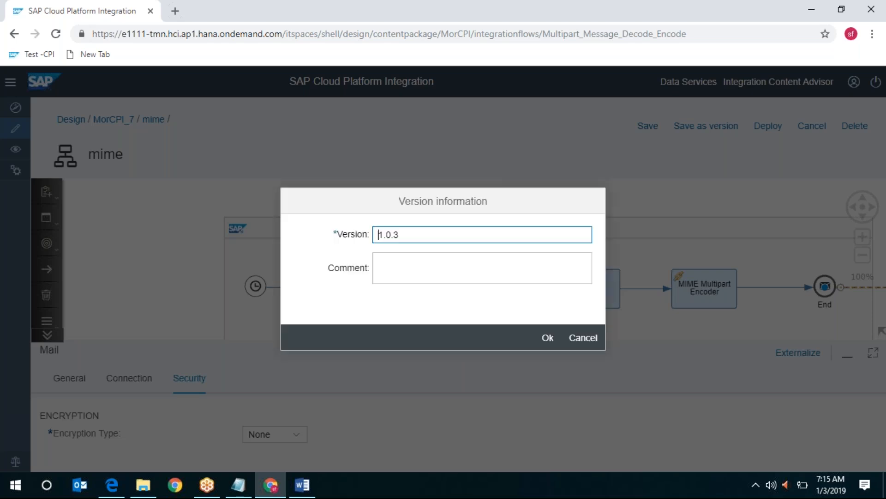
click(548, 339)
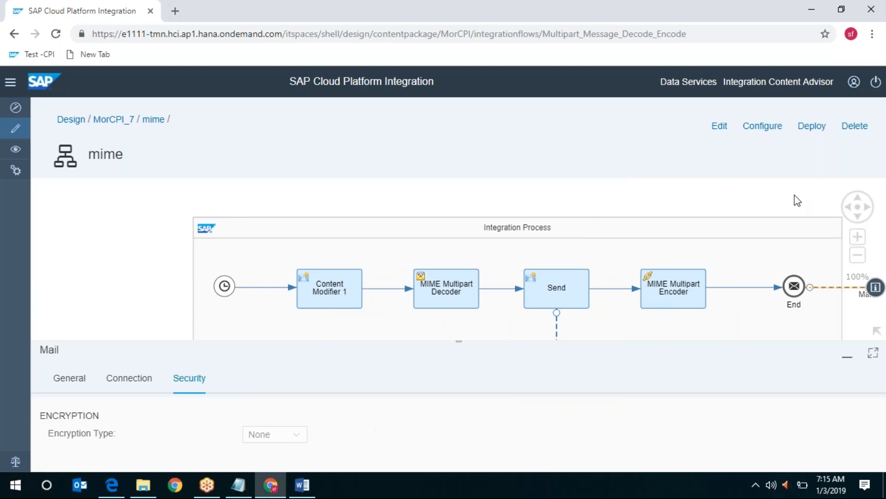
- Deploy the mime integration flow and dismiss the deployment notice
click(811, 127)
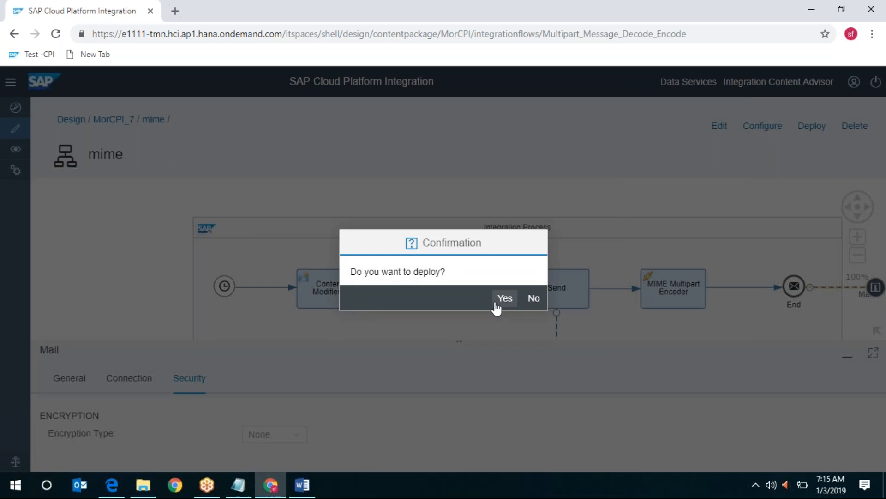
click(495, 304)
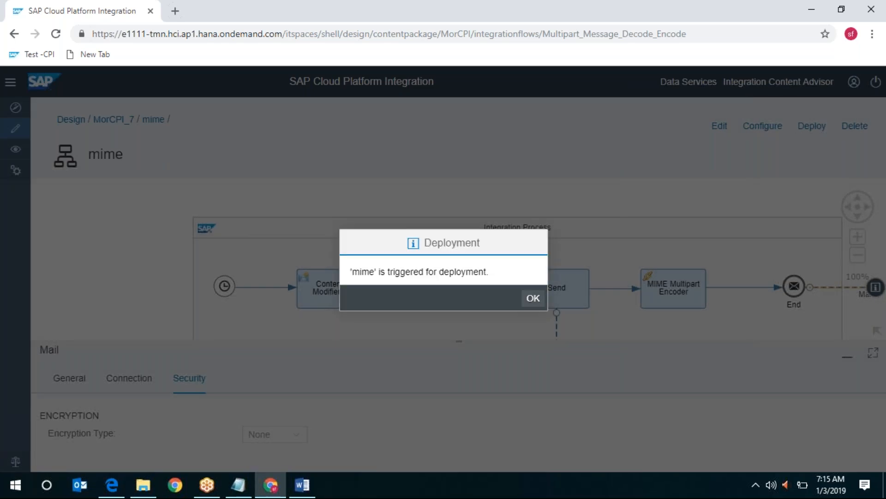
click(540, 301)
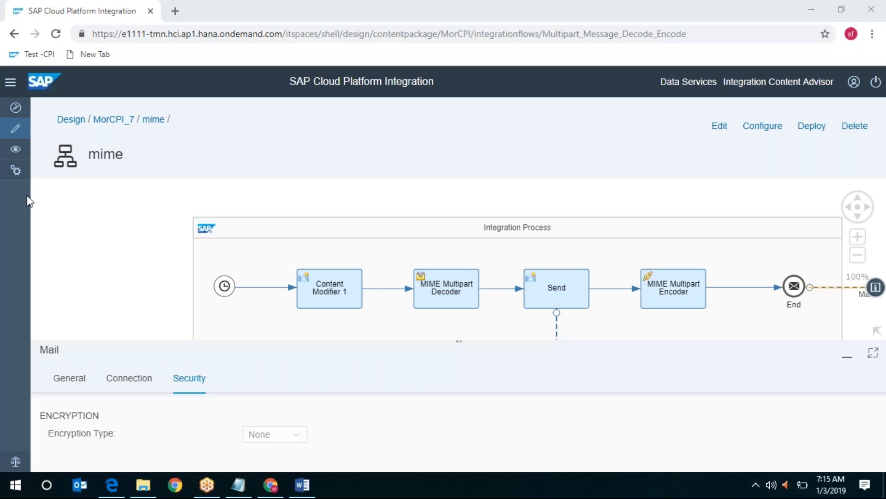
- Duplicate the integration flow's browser tab and return to the original one
right_click(98, 9)
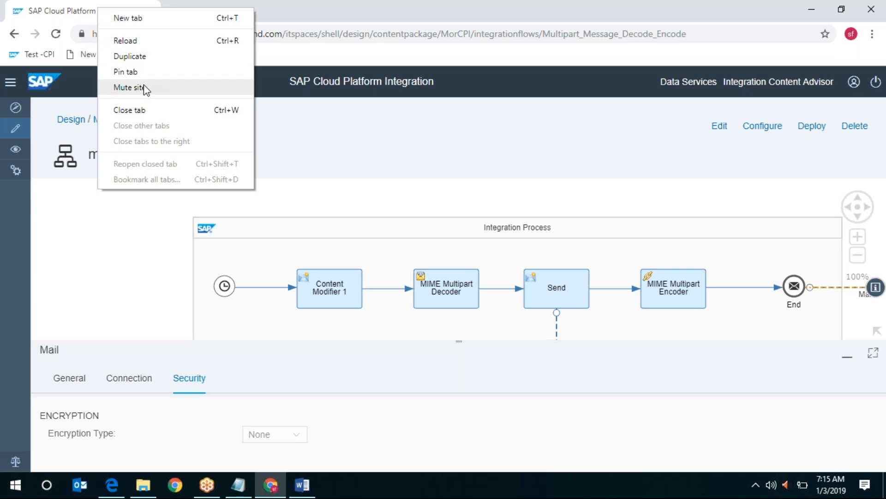
click(144, 57)
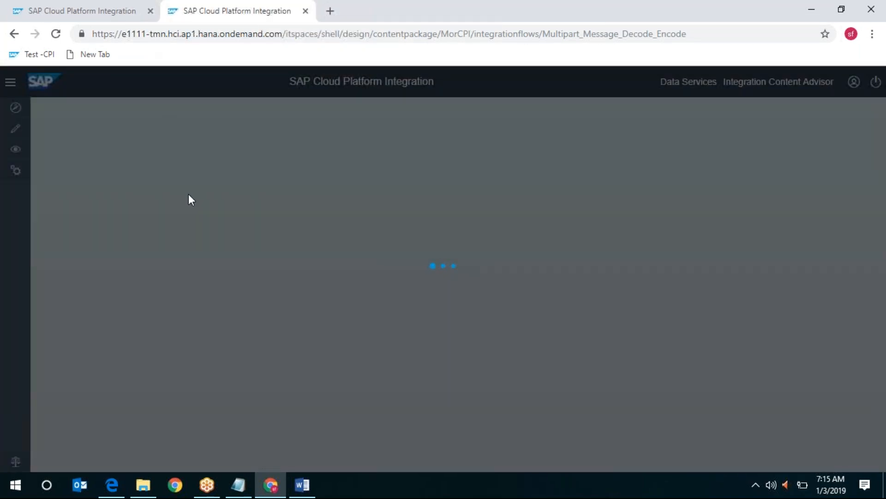
click(65, 7)
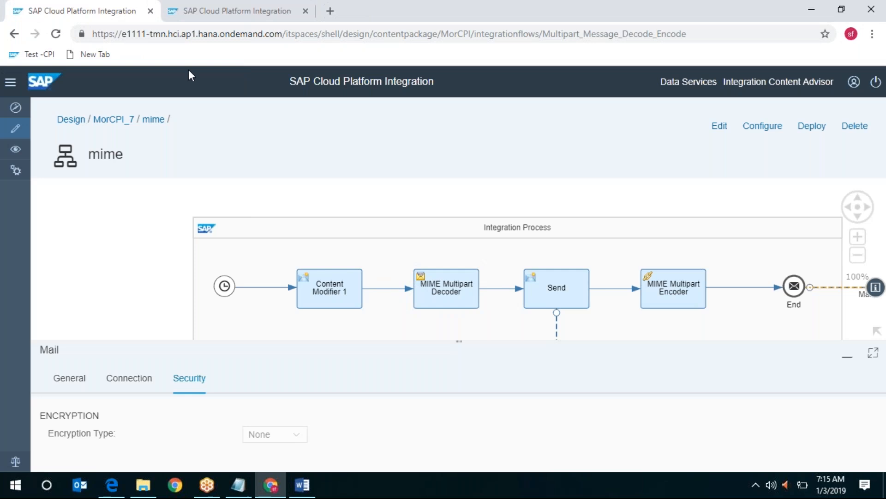
- Deploy the mime integration flow a second time from the original browser tab
click(812, 125)
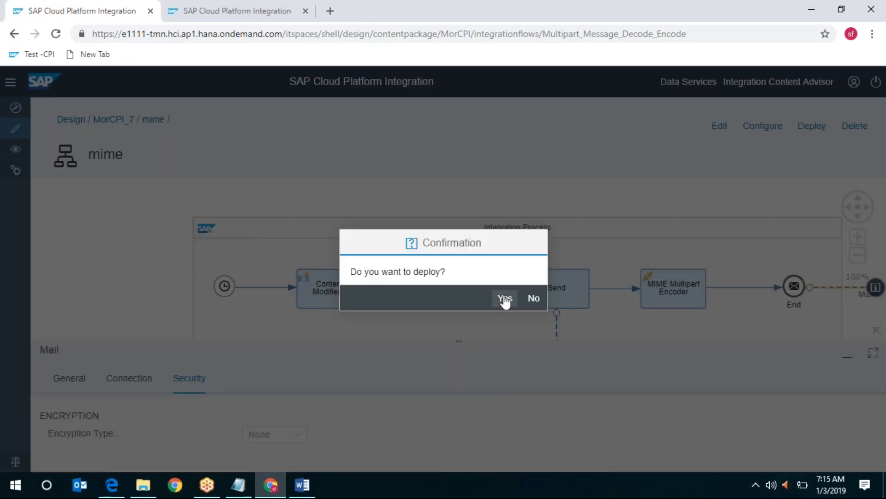
click(505, 300)
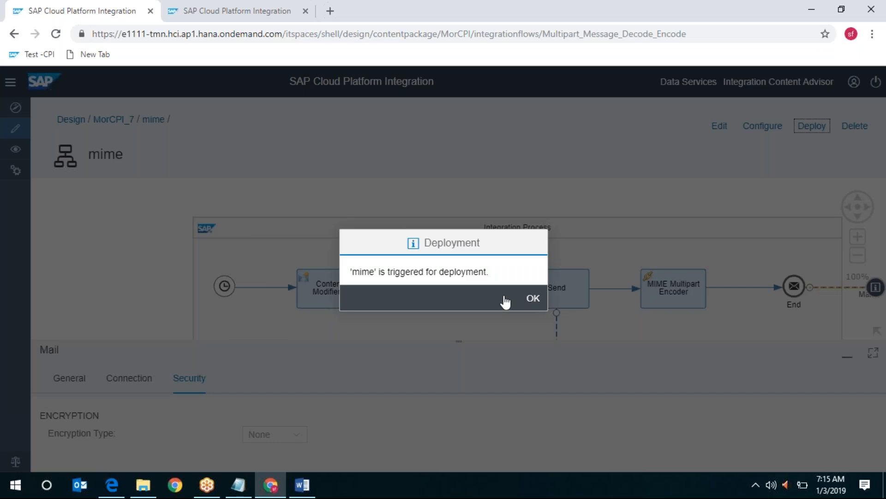
click(533, 299)
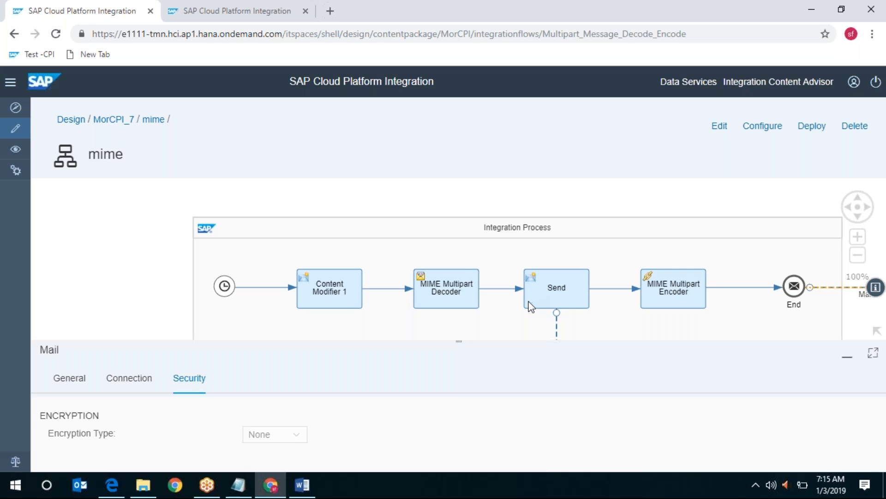
- In the duplicated browser tab, open message processing monitoring for all integration flows of the past hour to check the mime run
click(246, 3)
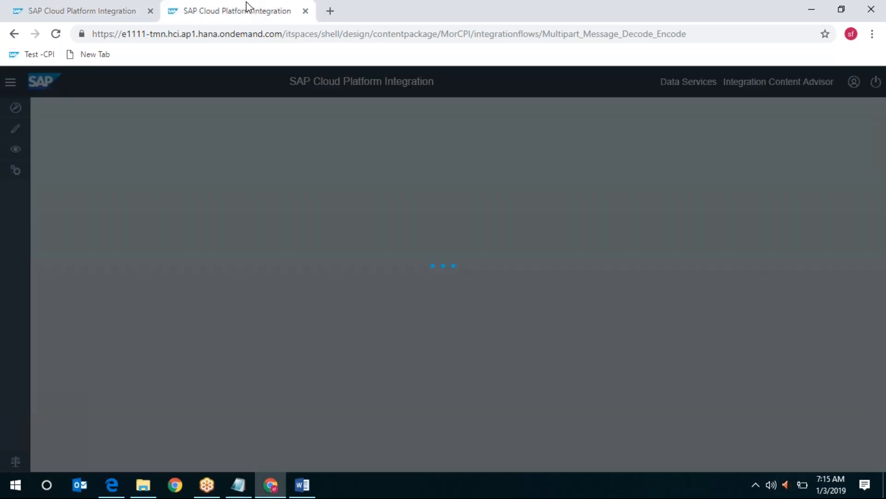
click(16, 149)
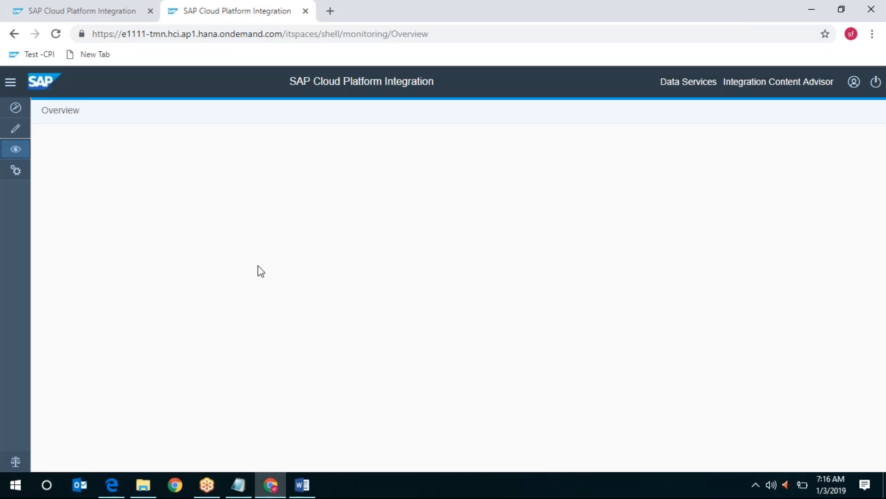
click(116, 234)
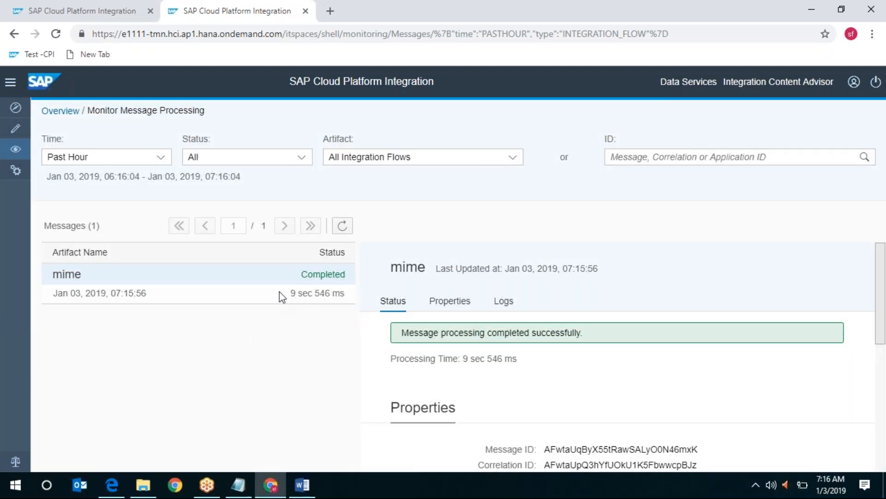
- Open the Gmail inbox at gmail.com in a new browser tab
click(330, 11)
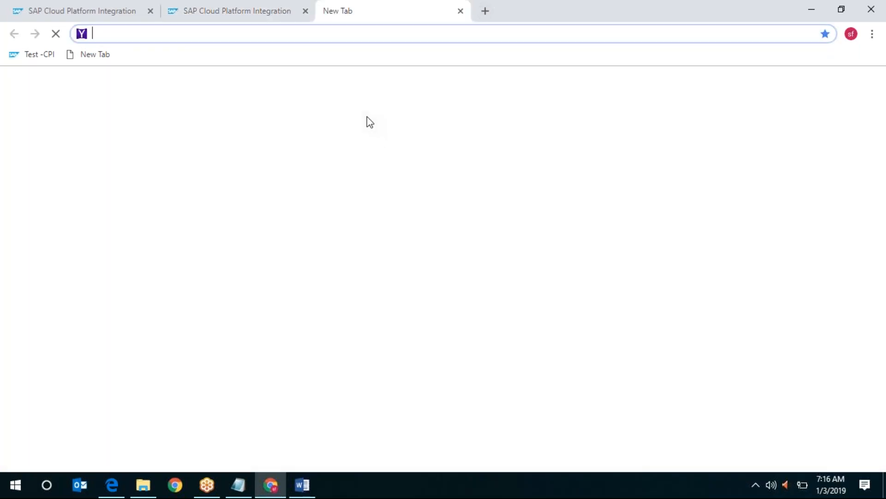
text(gmail.com)
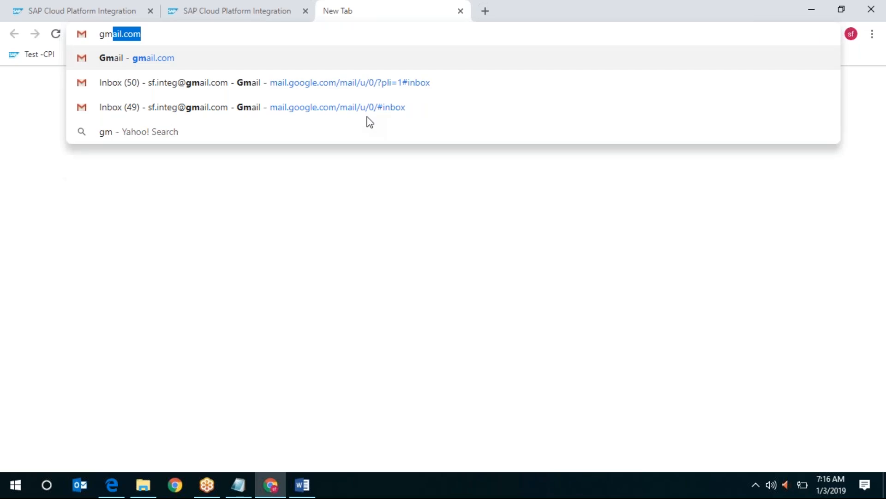
key(Return)
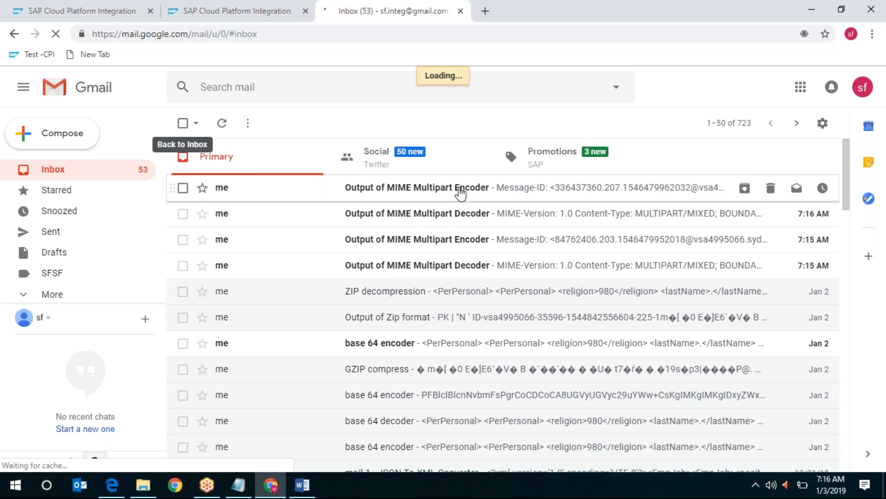
- Open the newest "Output of MIME Multipart Encoder" mail and highlight its base64-encoded content to examine it
click(461, 189)
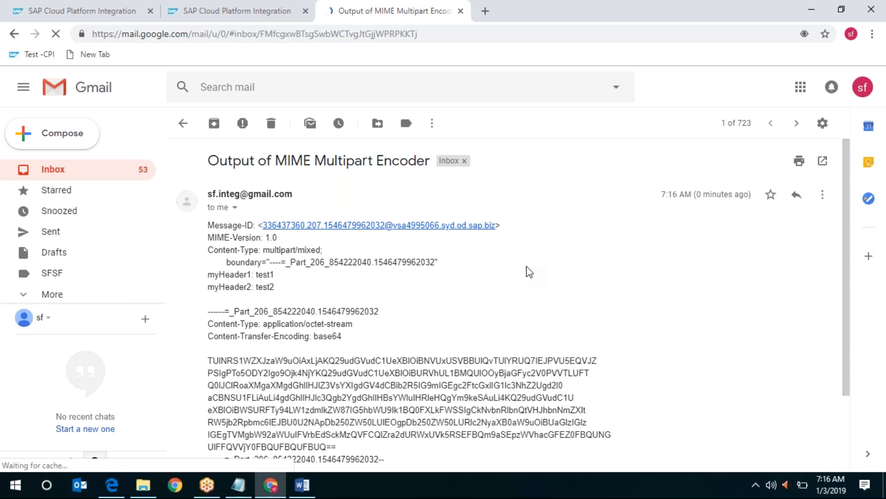
scroll(530, 271, down, 3)
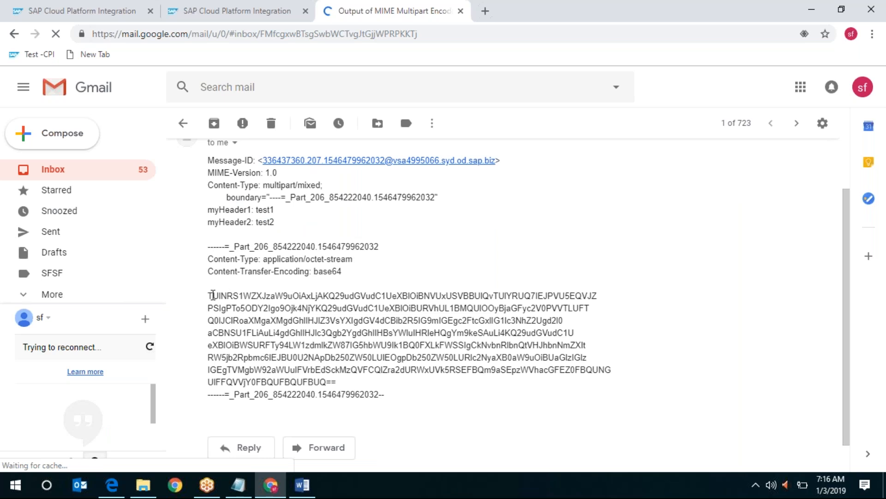
drag(209, 296, 391, 382)
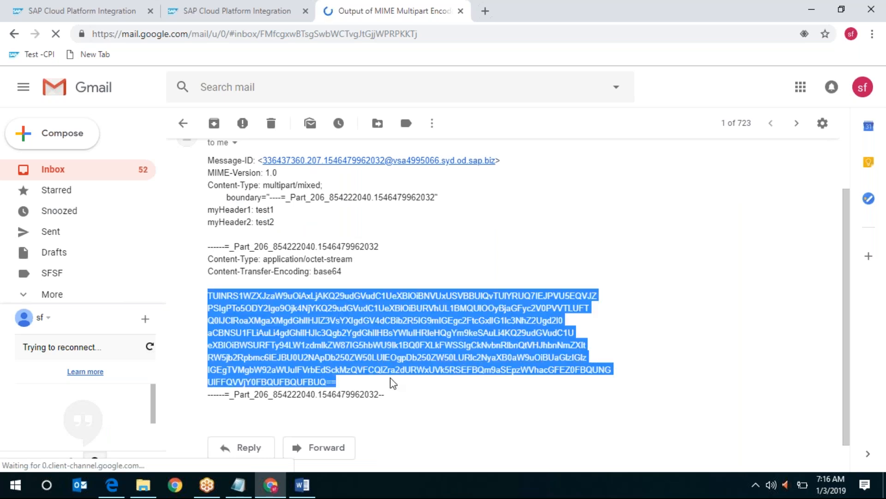
- Highlight the "Content-Type: multipart/mixed" line in the encoder mail's header to examine the message structure
click(417, 354)
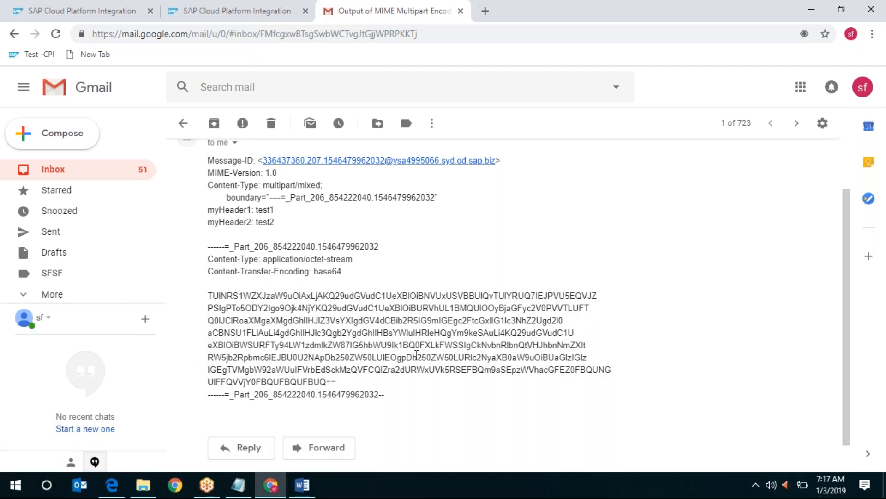
scroll(417, 354, up, 2)
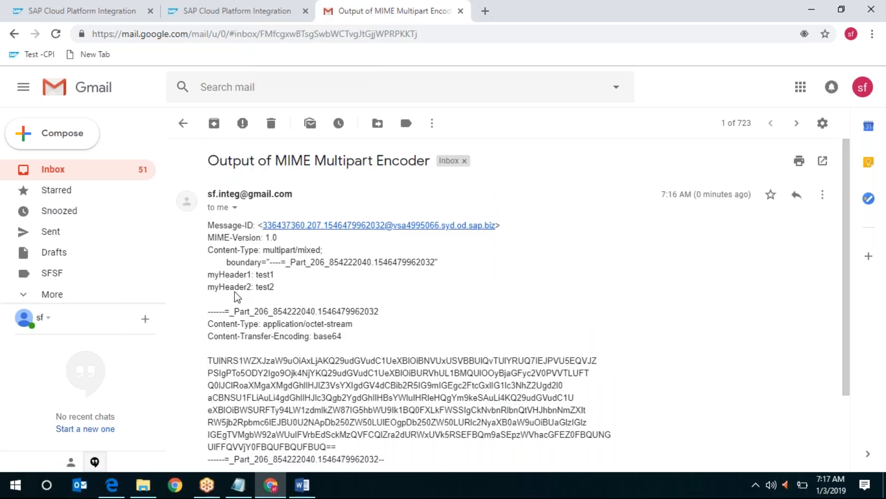
drag(216, 249, 331, 251)
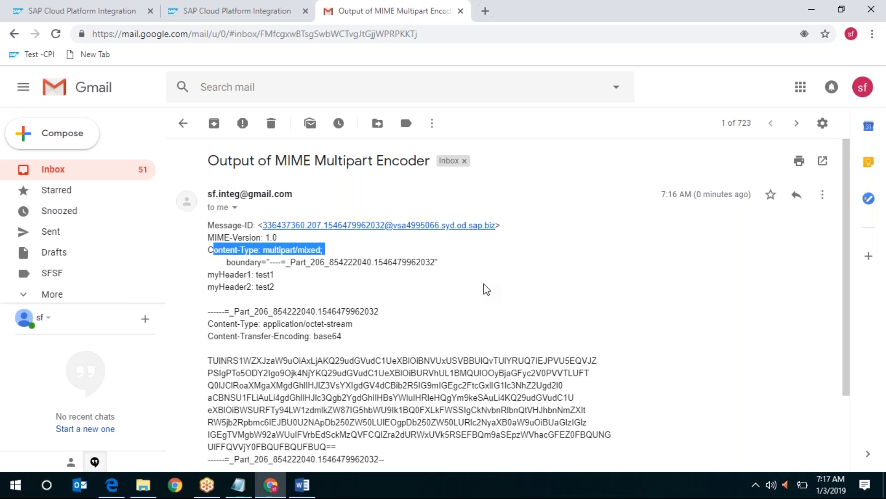
scroll(474, 206, down, 2)
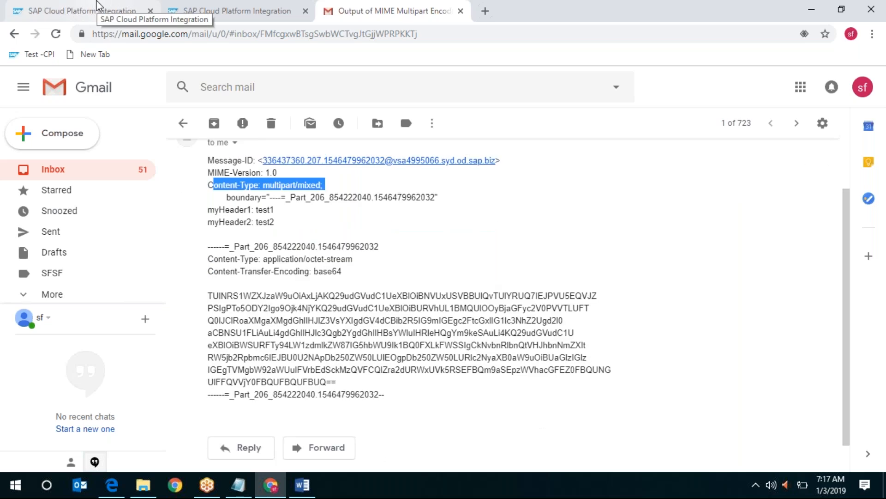
- Return to the mime integration flow, switch it to edit mode and show the available message transformers
click(97, 6)
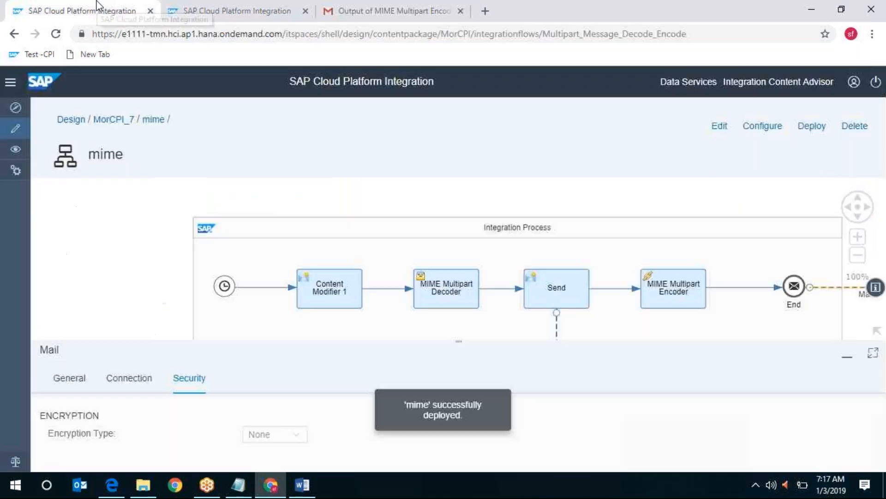
click(715, 126)
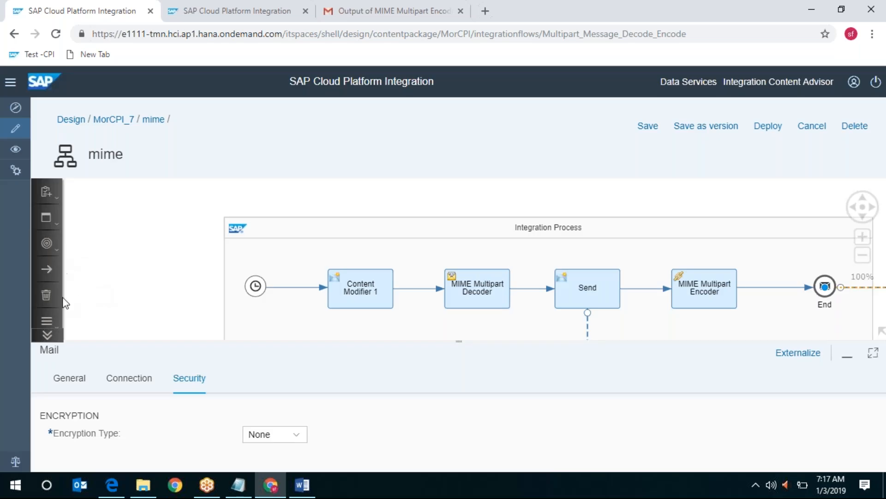
click(54, 337)
click(54, 337)
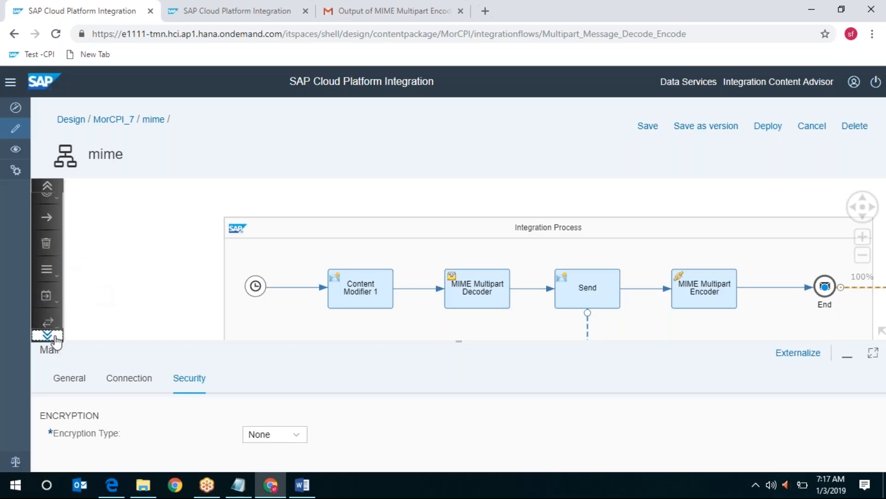
click(48, 300)
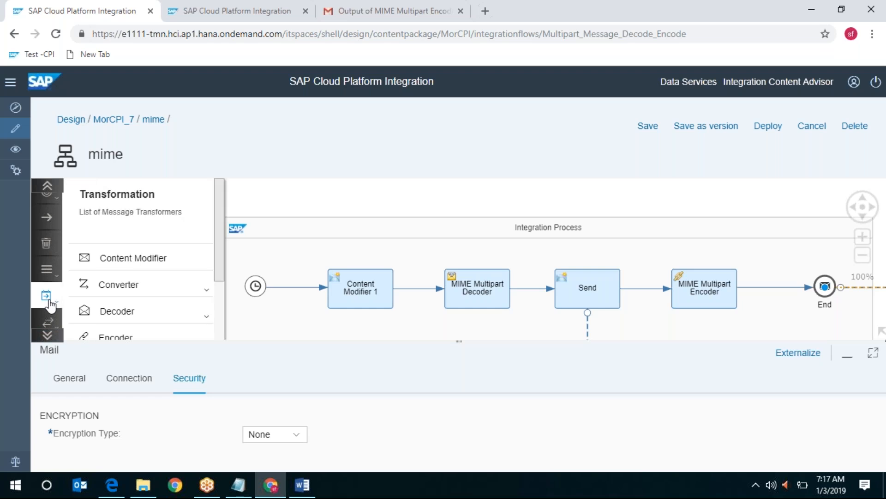
- Return to the Gmail inbox list to view the MIME Multipart Encoder and Decoder mails
click(369, 10)
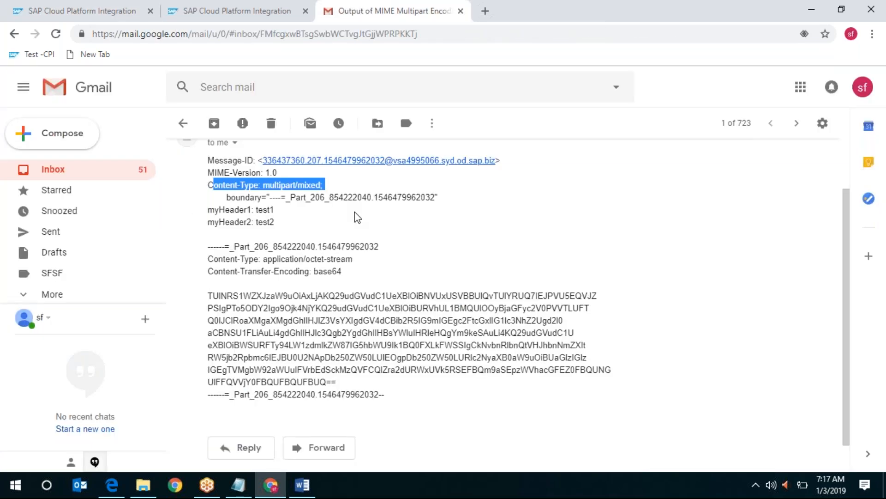
click(184, 124)
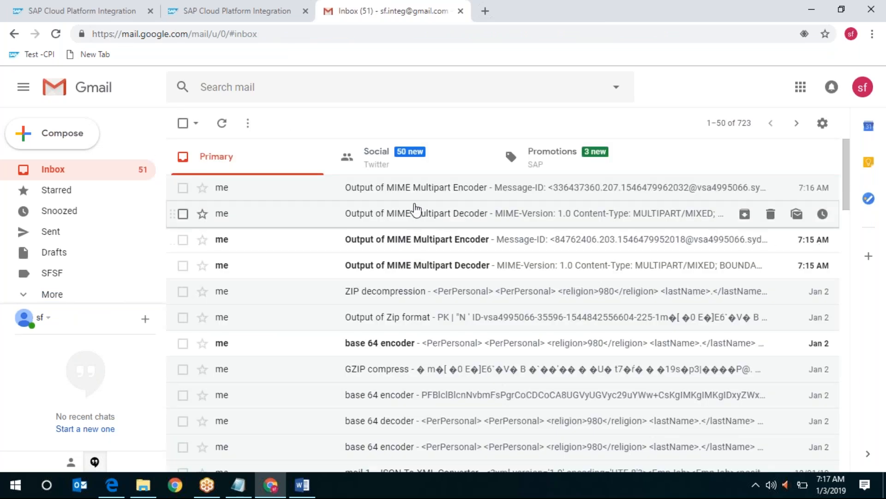
- In the mime flow's list of message transformers, review the decoder types and the remaining transformation steps
click(103, 7)
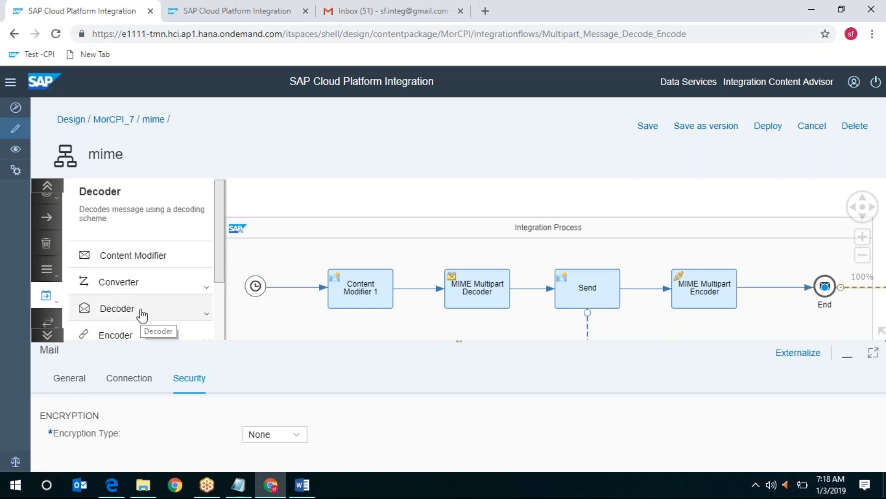
scroll(142, 316, down, 2)
click(138, 225)
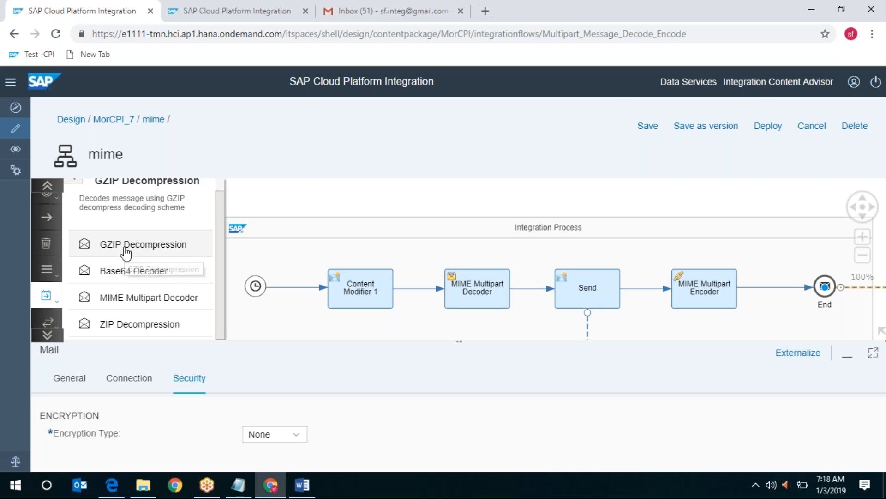
click(691, 19)
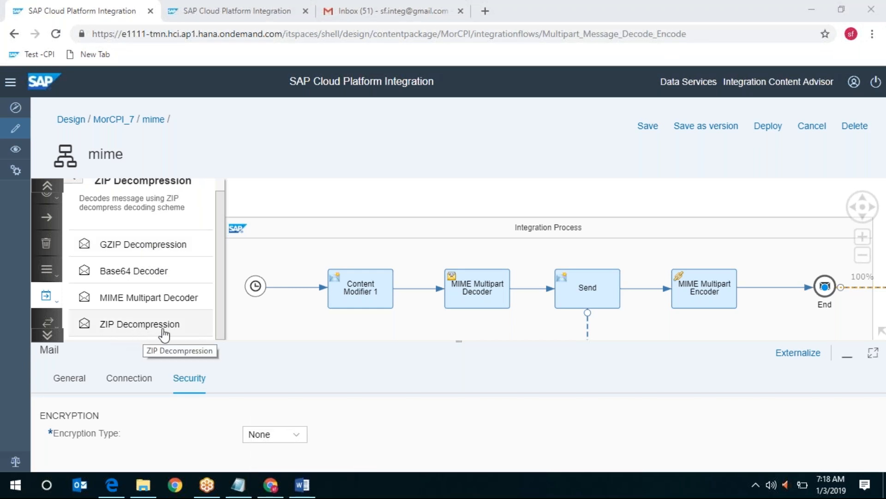
click(73, 185)
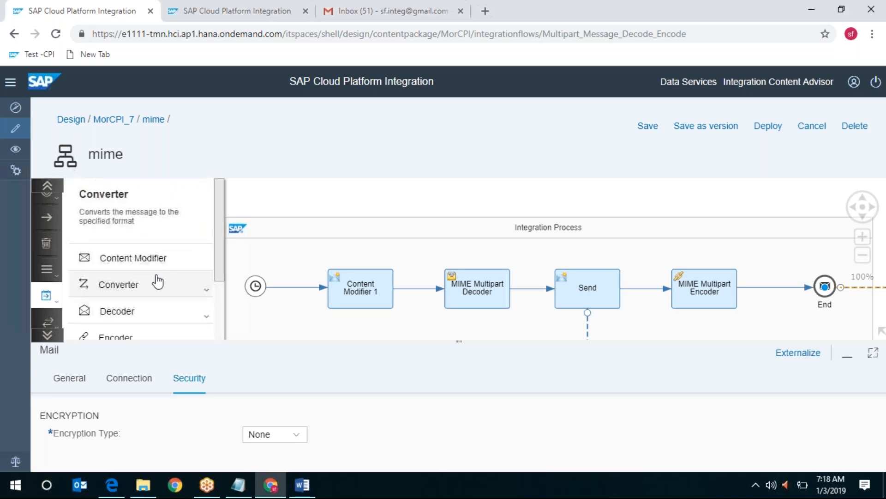
scroll(156, 279, down, 2)
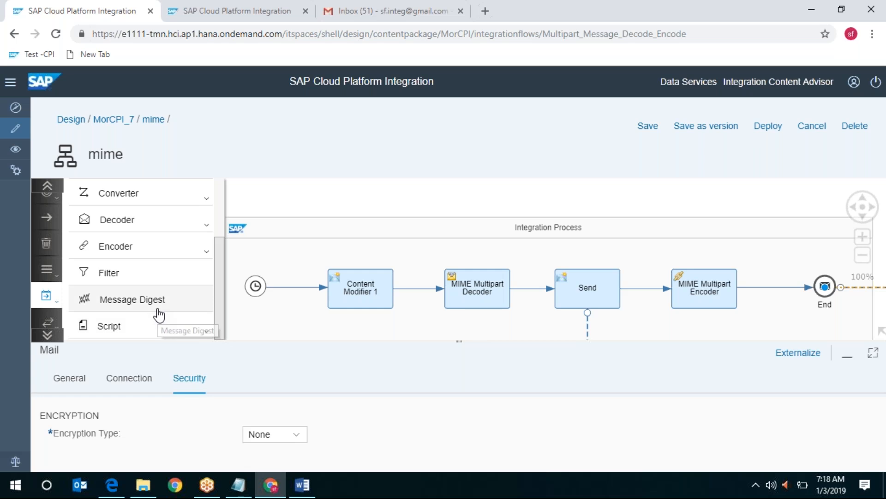
- Go back to the MorCPI_7 package and filter its artifacts by "filter"
click(113, 121)
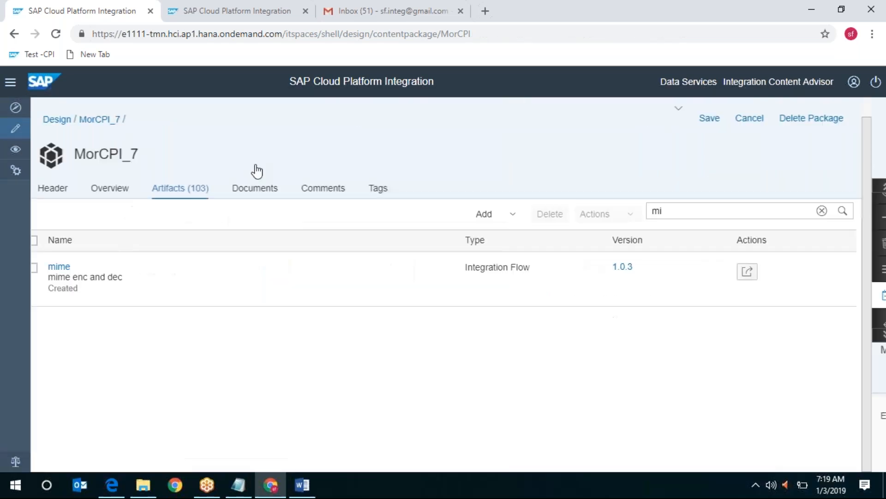
click(837, 213)
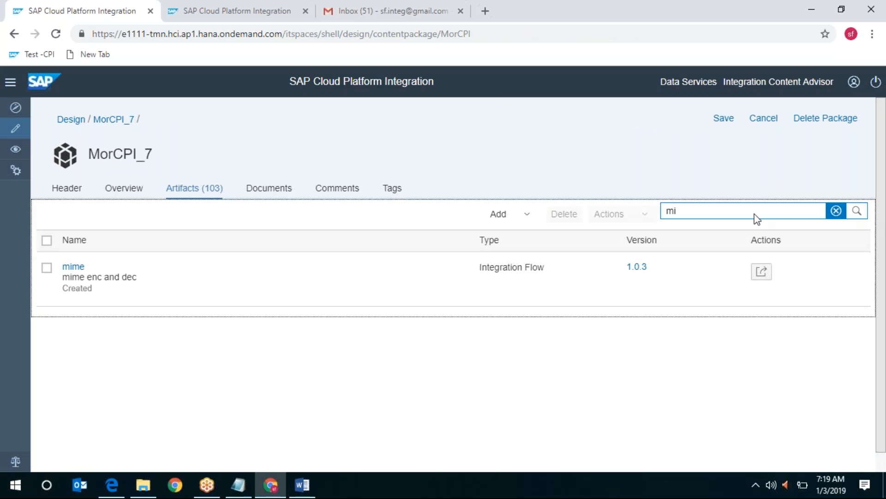
key(BackSpace)
key(BackSpace)
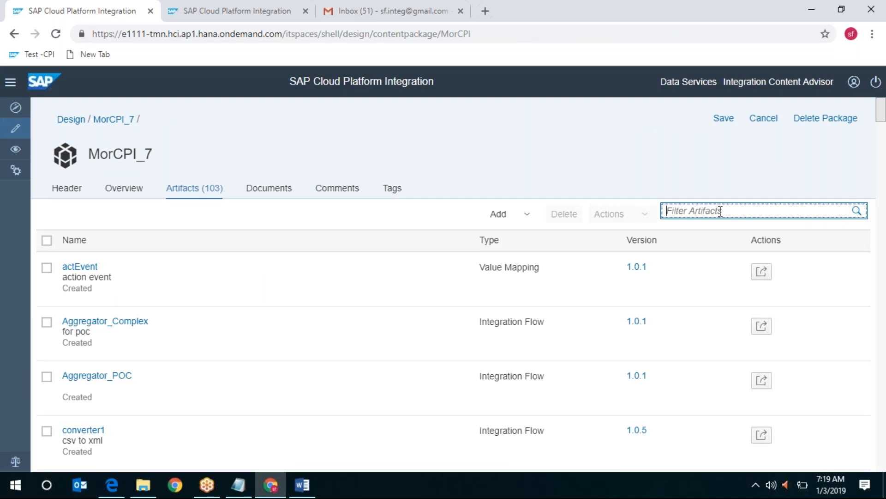
text(filter)
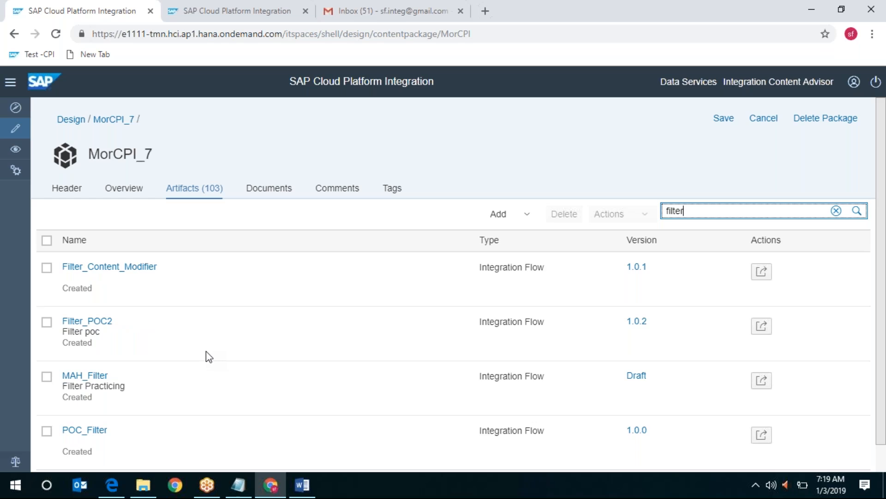
- Open the Filter_Content_Modifier integration flow to view its steps, and return to the MorCPI_7 artifact list
scroll(206, 351, down, 1)
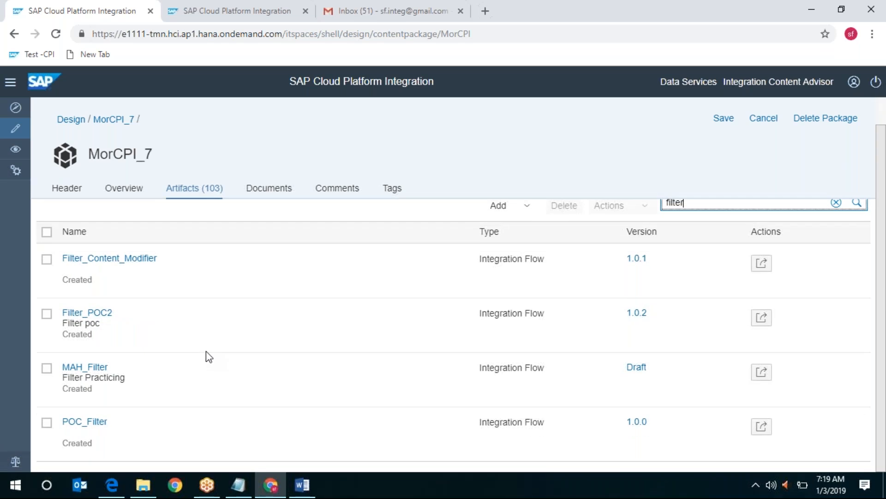
scroll(206, 351, up, 1)
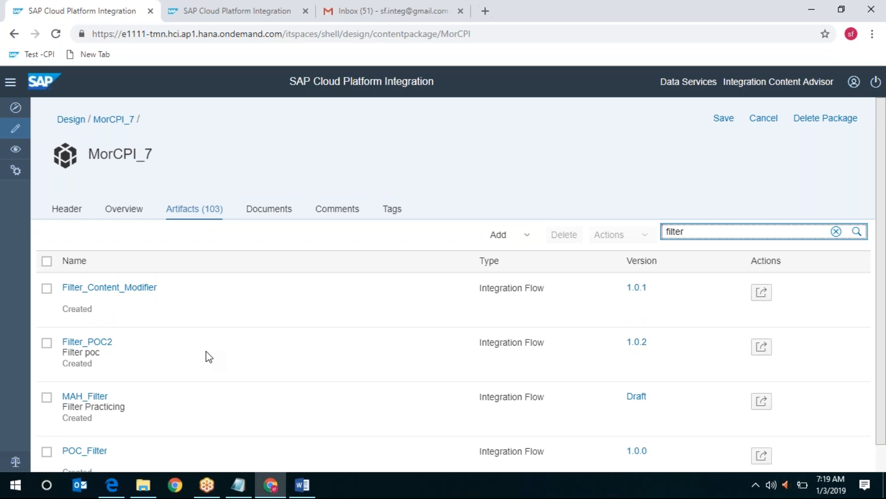
scroll(206, 351, down, 1)
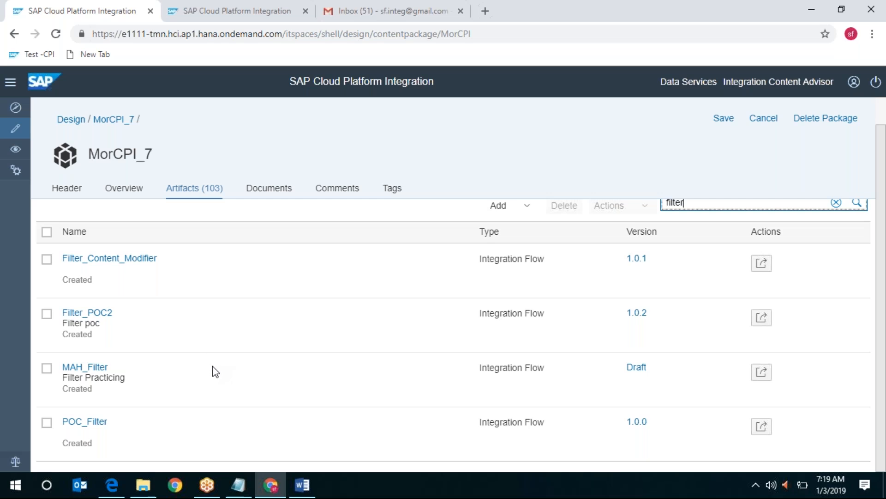
click(99, 260)
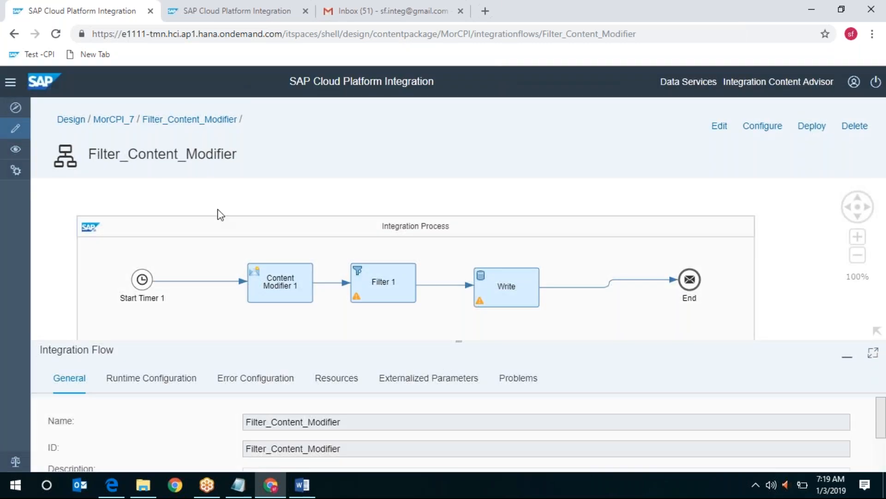
click(107, 122)
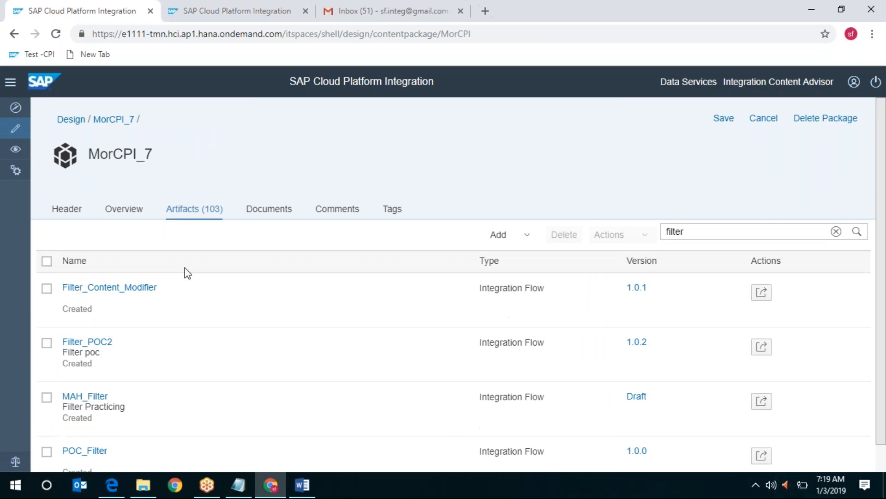
scroll(191, 270, down, 1)
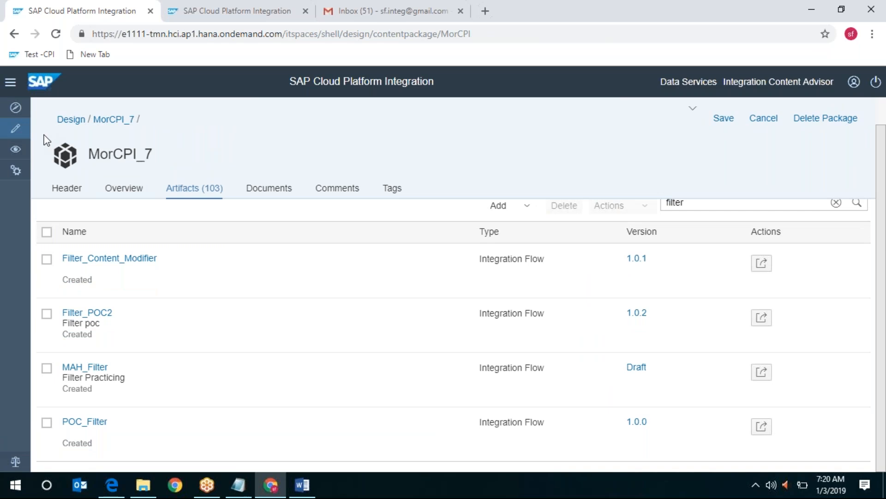
- Open the WeedCPI9_30 package from the design overview and show its artifacts
click(63, 121)
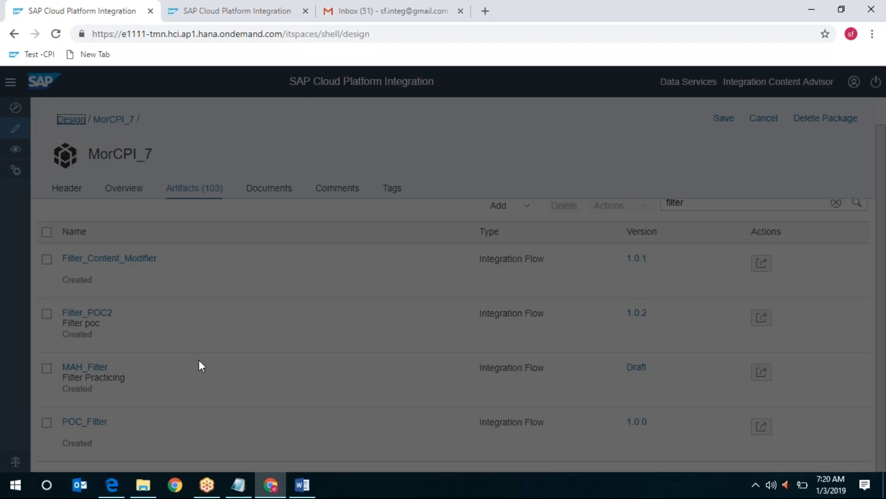
scroll(194, 370, down, 10)
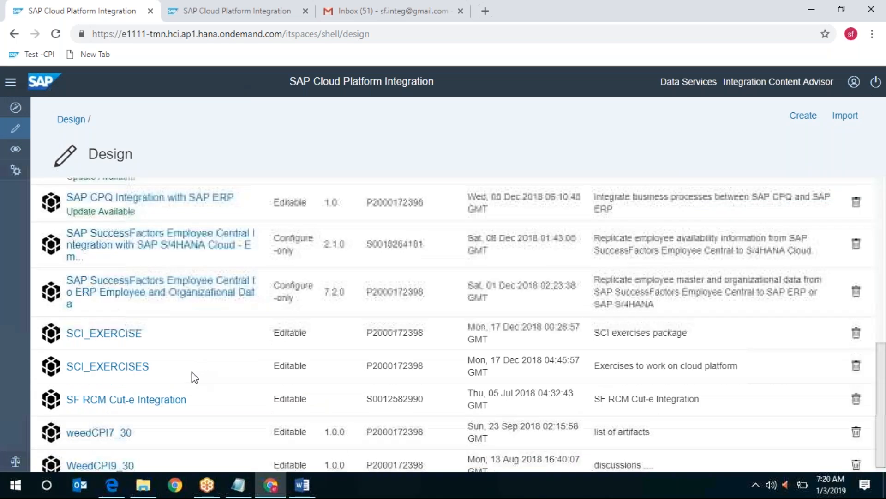
scroll(192, 372, down, 1)
click(103, 457)
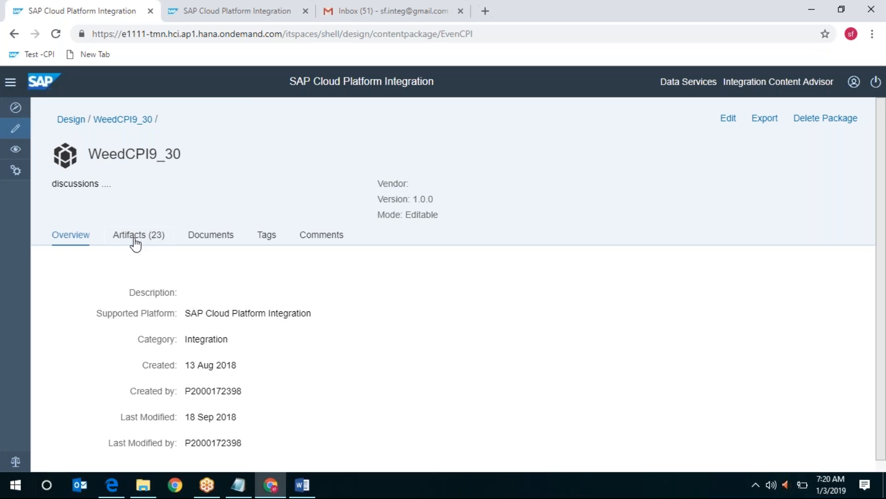
click(136, 238)
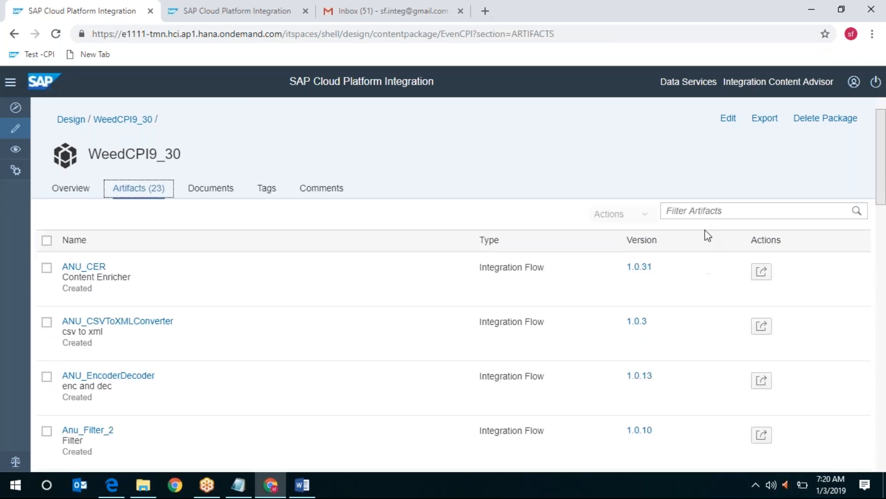
- Filter the WeedCPI9_30 artifacts by "filter" and open the Filter_SF integration flow to examine its filter branches
click(703, 211)
text(f)
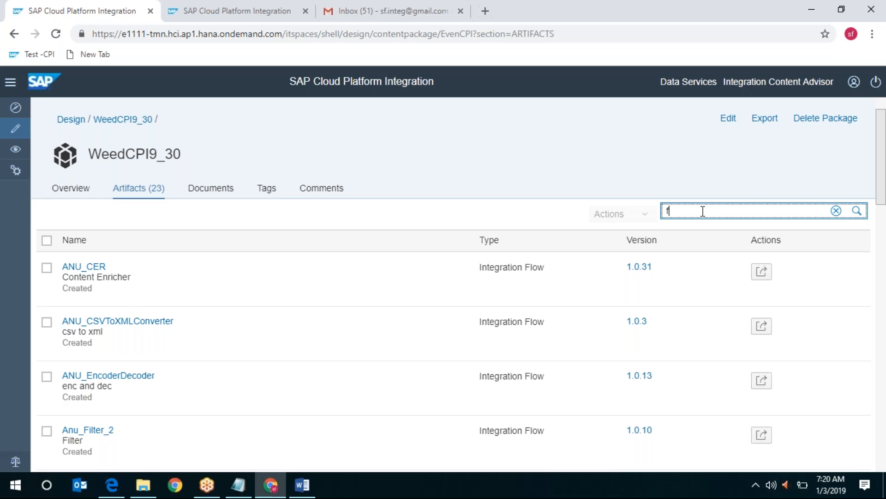
text(ilter)
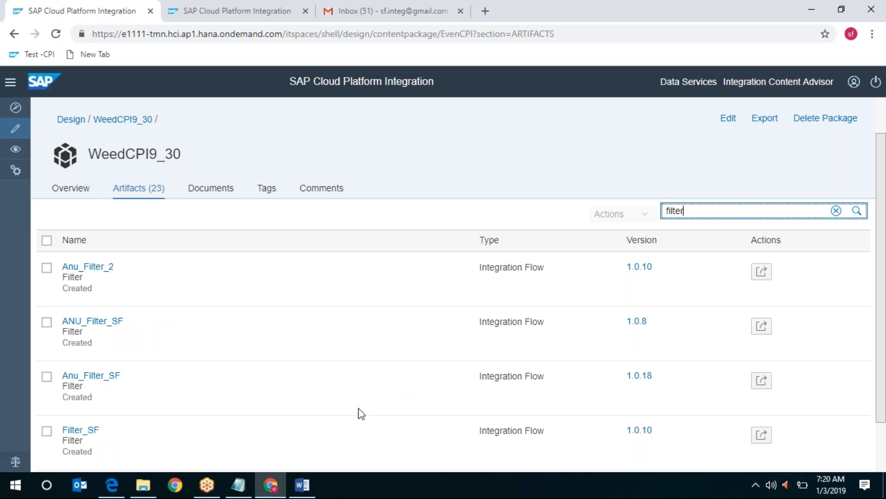
click(81, 431)
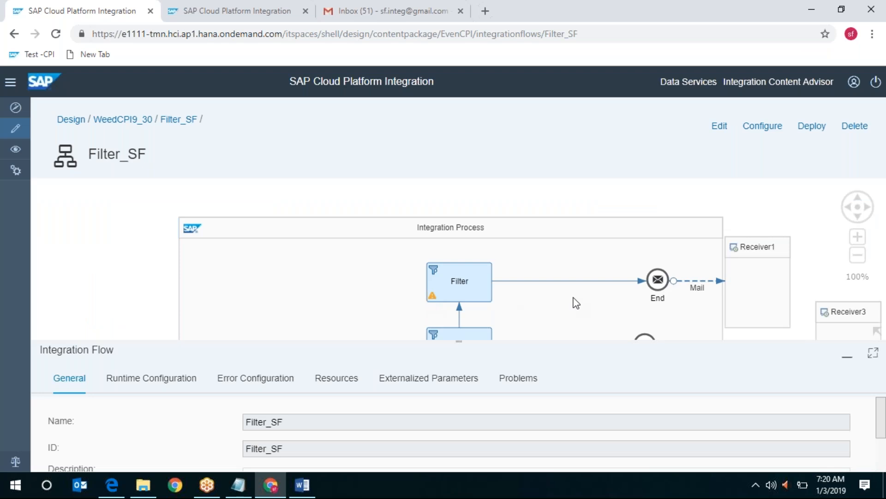
scroll(576, 303, down, 2)
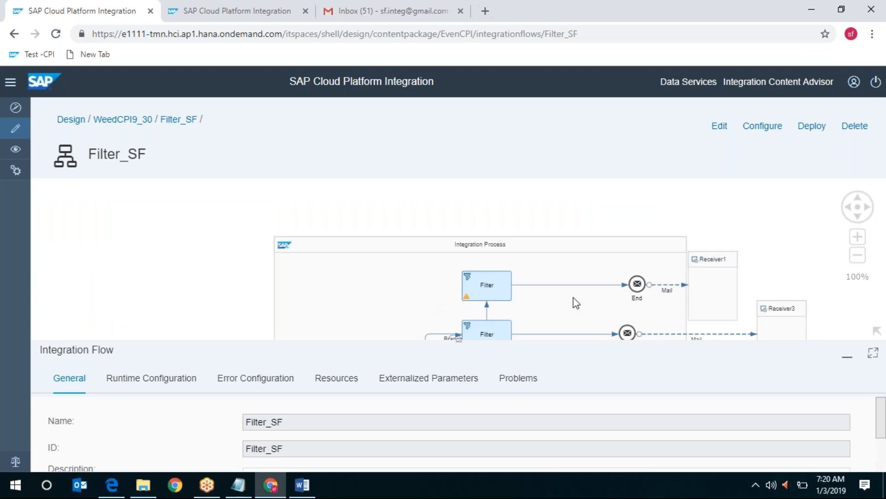
click(858, 217)
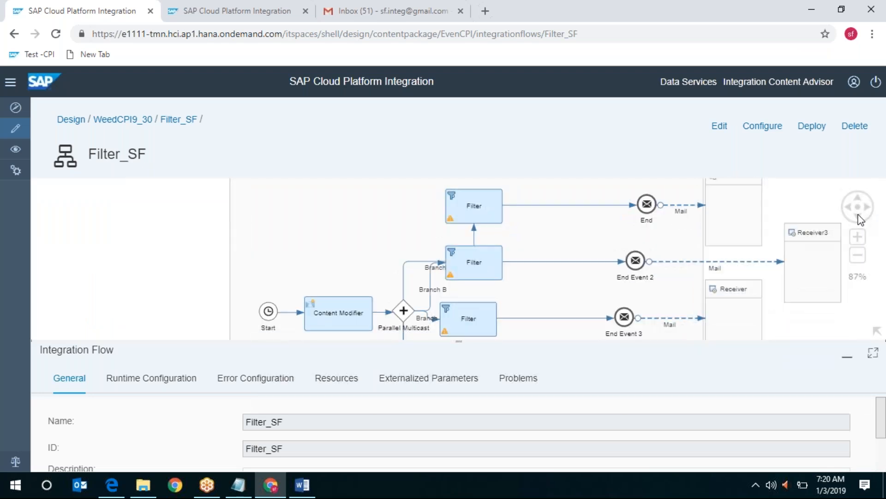
click(860, 218)
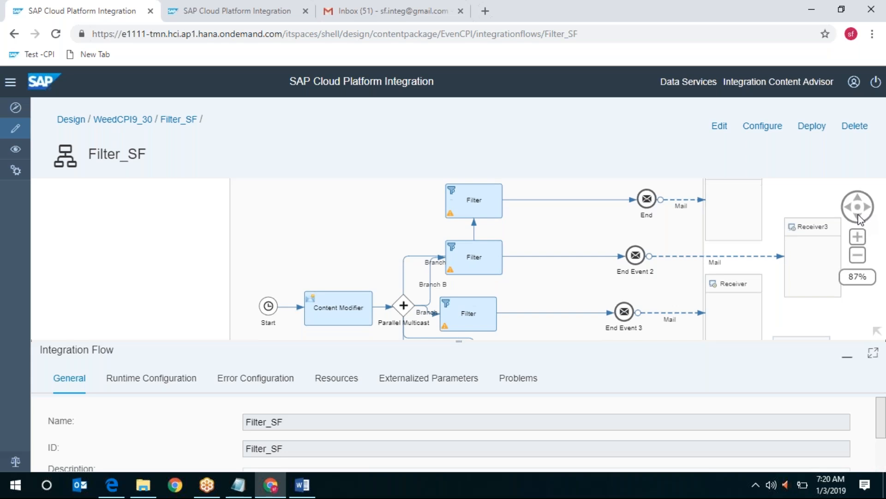
- Examine the remaining filter branches of the Filter_SF flow and read the Content Modifier's XML message body
click(861, 218)
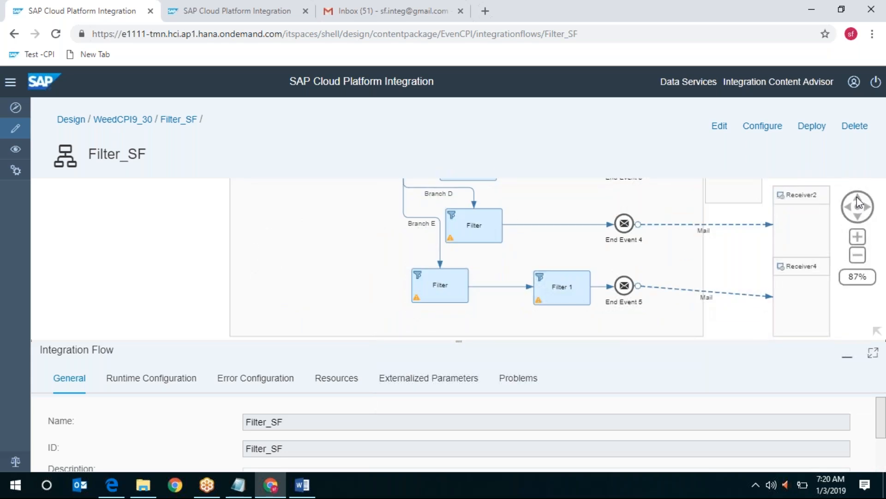
click(857, 199)
click(857, 199)
click(314, 260)
scroll(487, 427, down, 5)
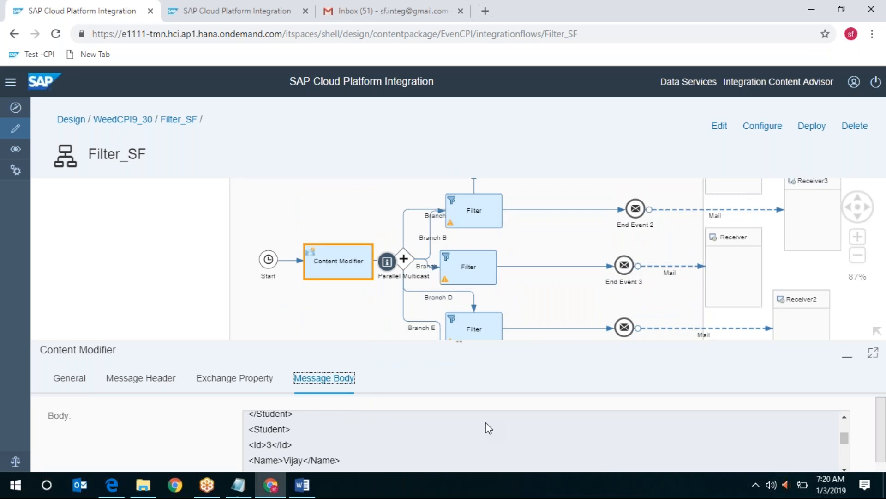
- Leave the WeedCPI9_30 package, open the weedCPI7_30 package from the design overview and show its artifacts
click(126, 119)
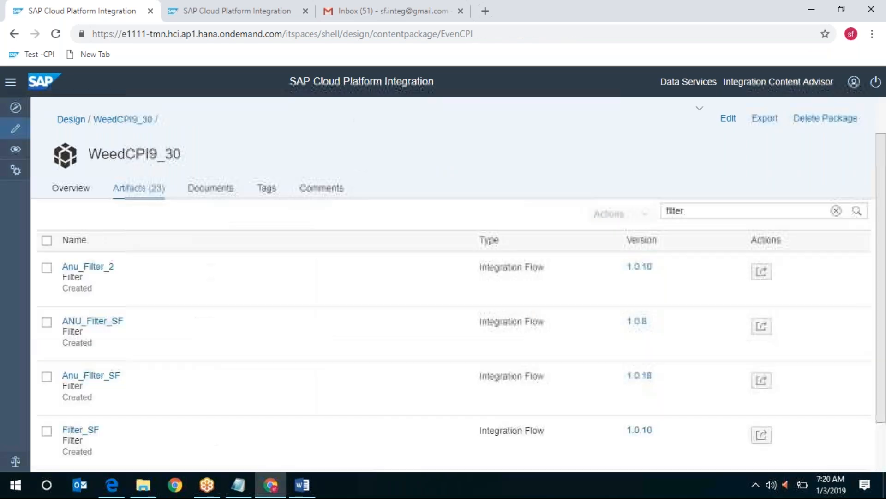
click(76, 129)
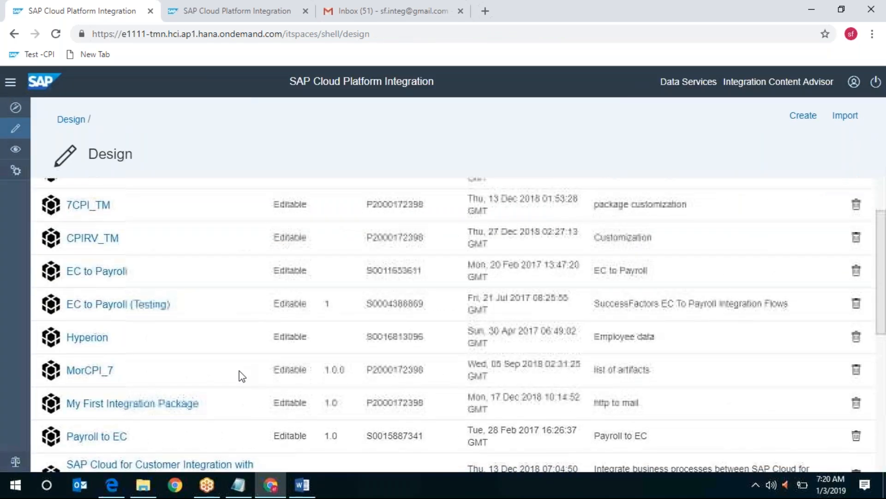
scroll(240, 375, down, 8)
click(111, 422)
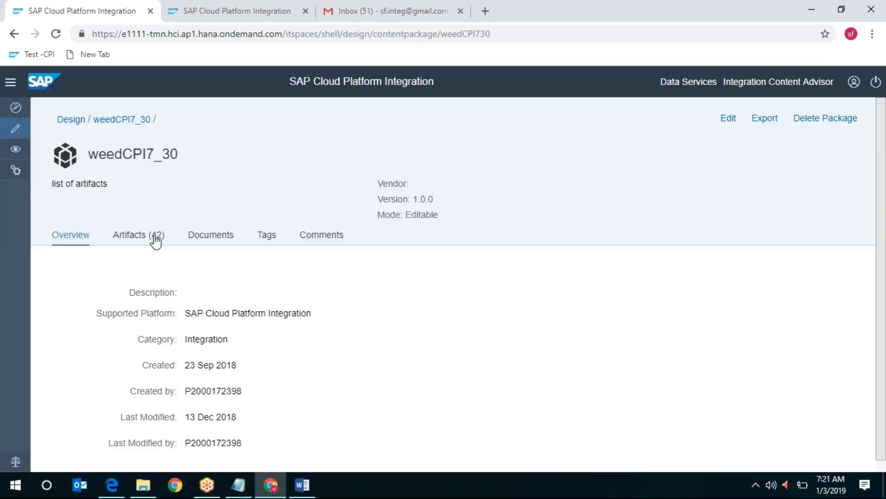
click(156, 238)
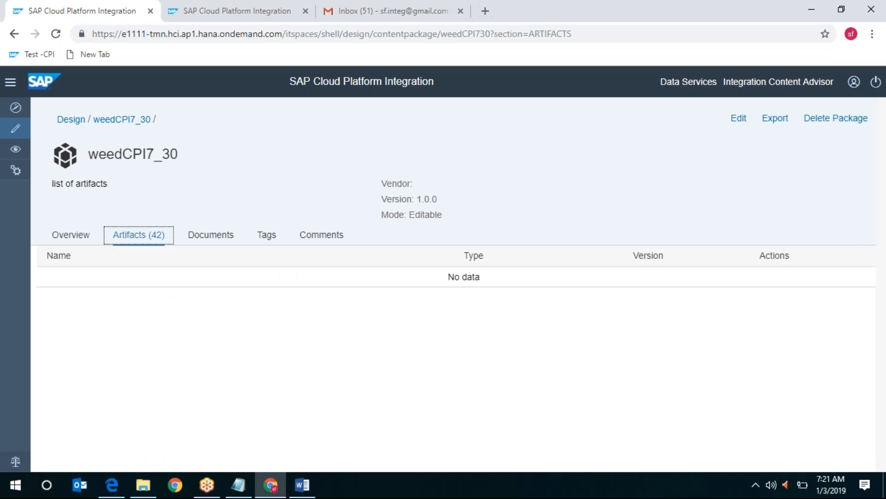
- Filter the weedCPI7_30 artifacts by "filte" and open the Filter integration flow to examine its branches
click(732, 213)
text(filte)
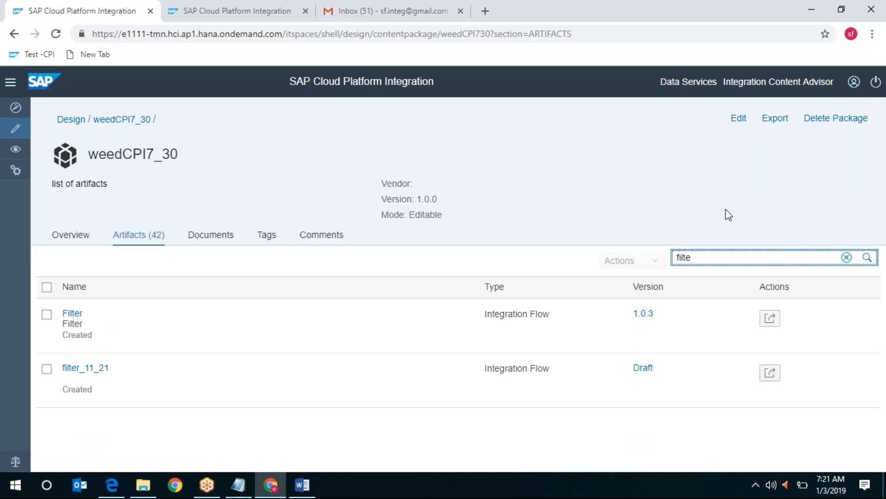
click(73, 314)
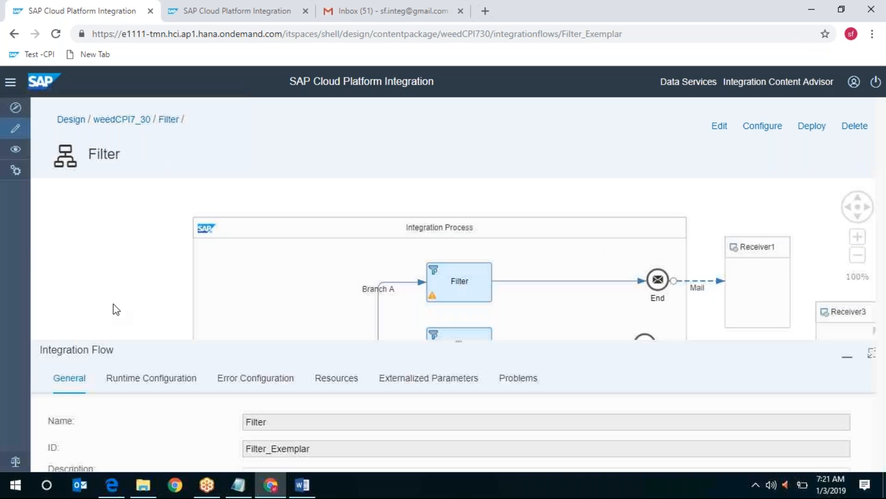
scroll(857, 217, down, 8)
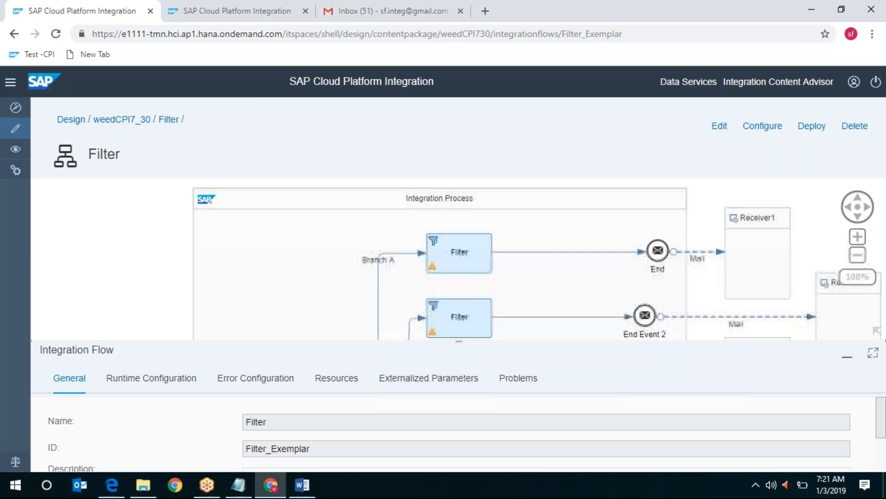
scroll(858, 217, down, 5)
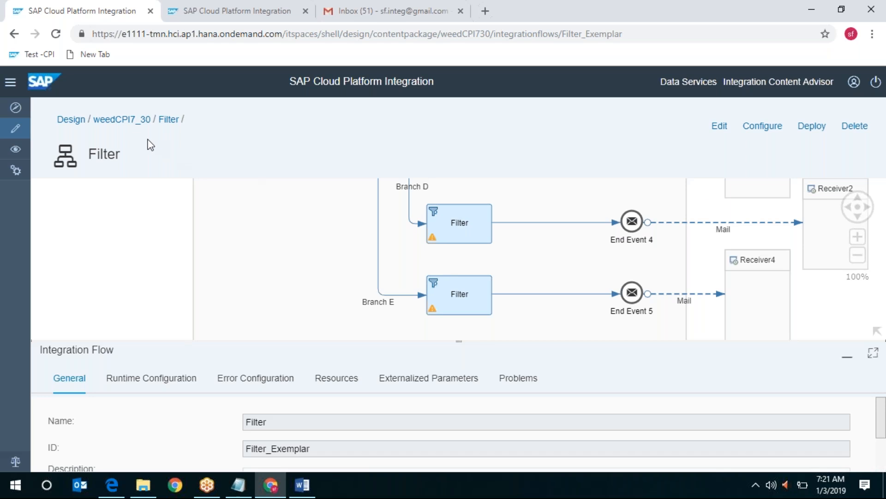
- Copy the Filter integration flow from weedCPI7_30 into the MorCPI_7 package under the name "Filter"
click(121, 120)
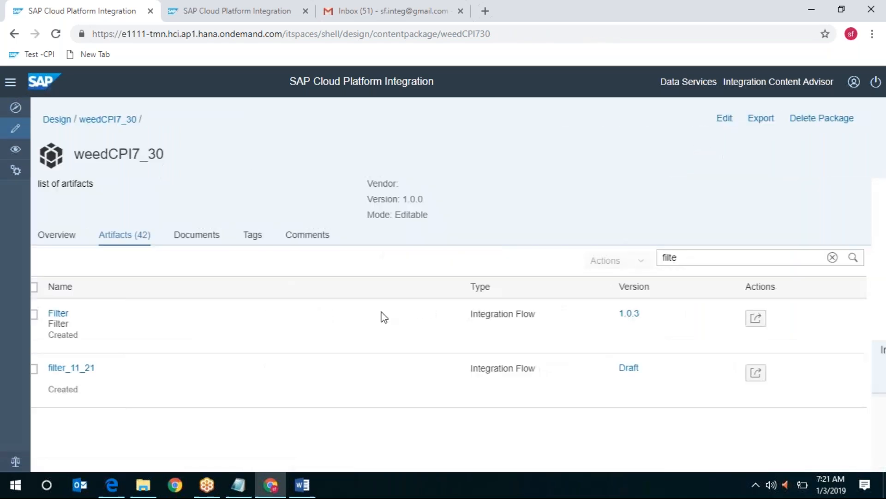
click(762, 272)
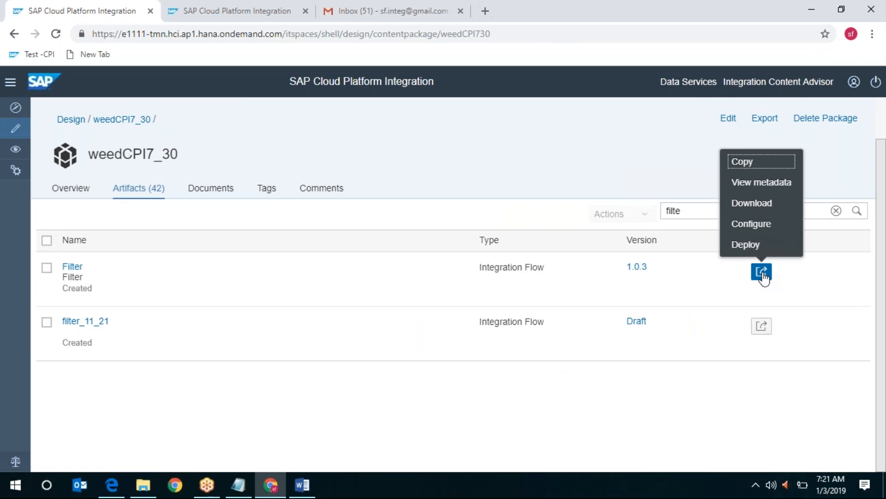
click(748, 165)
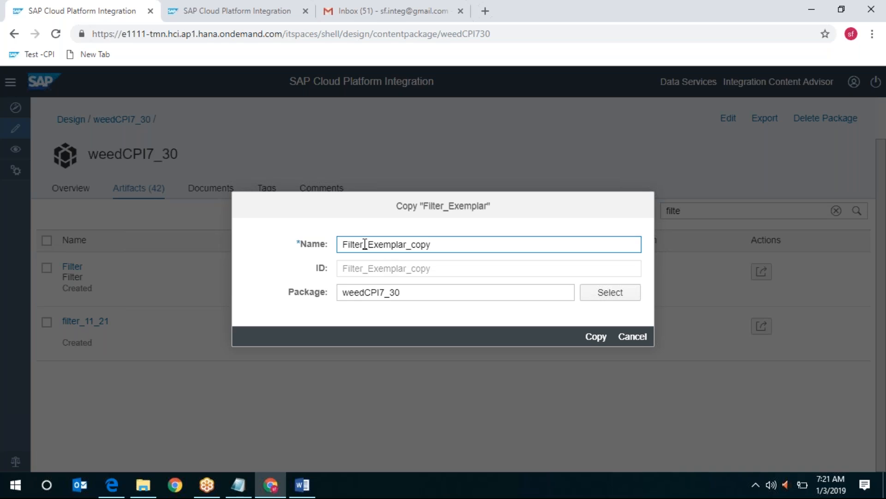
drag(364, 244, 530, 240)
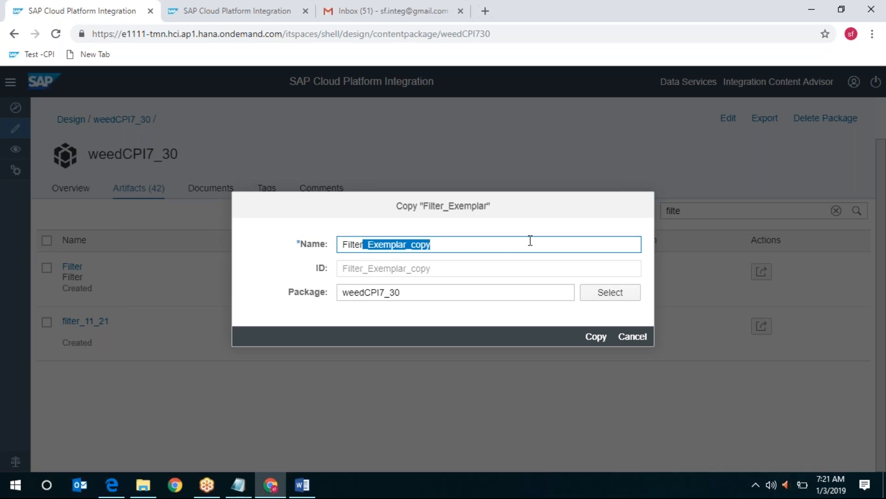
key(BackSpace)
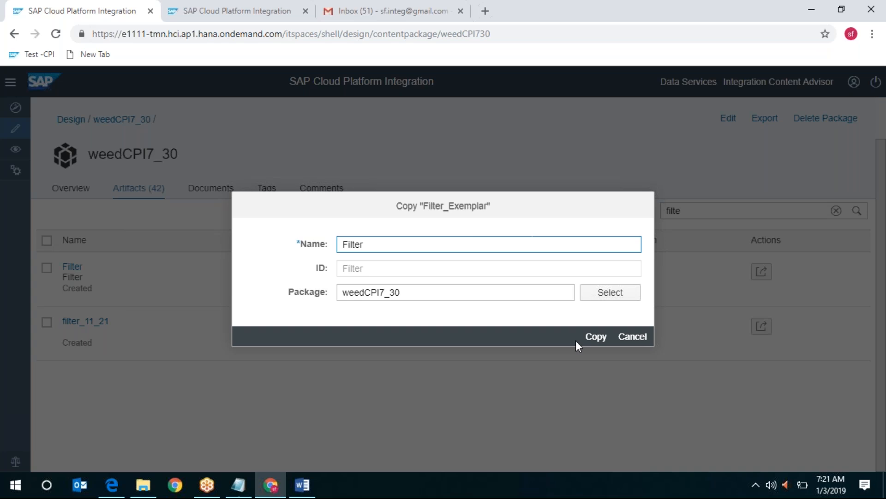
click(619, 295)
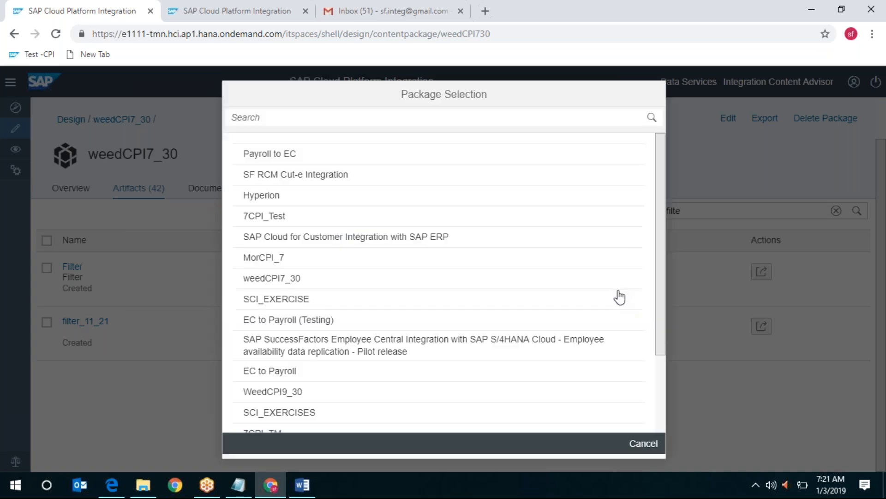
click(287, 262)
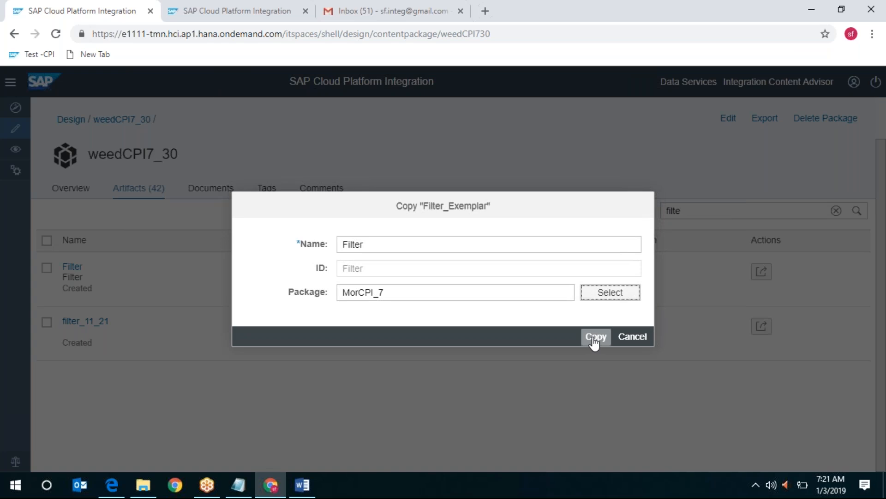
click(595, 336)
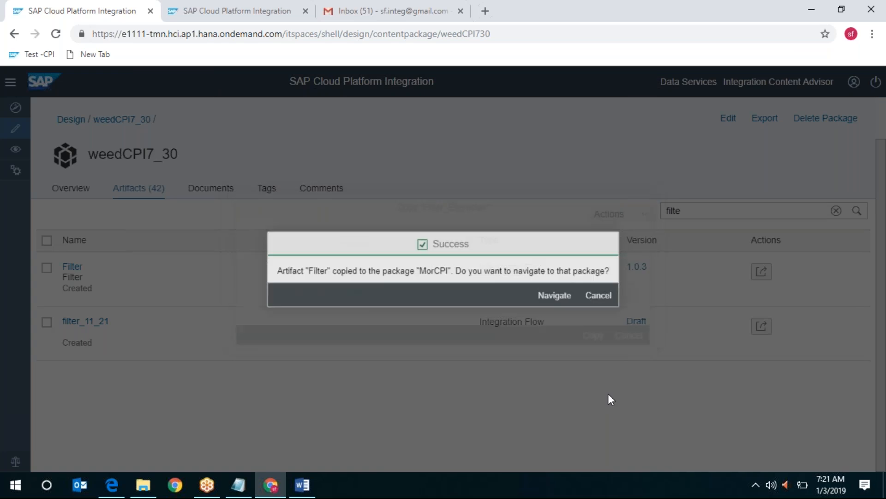
- Go to the MorCPI_7 package, filter its artifacts by "filter" and open the copied Filter integration flow
click(567, 298)
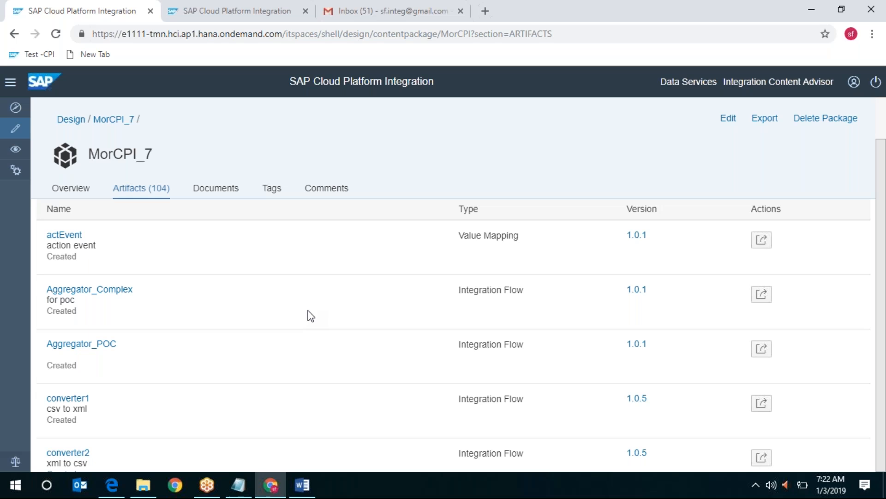
click(689, 211)
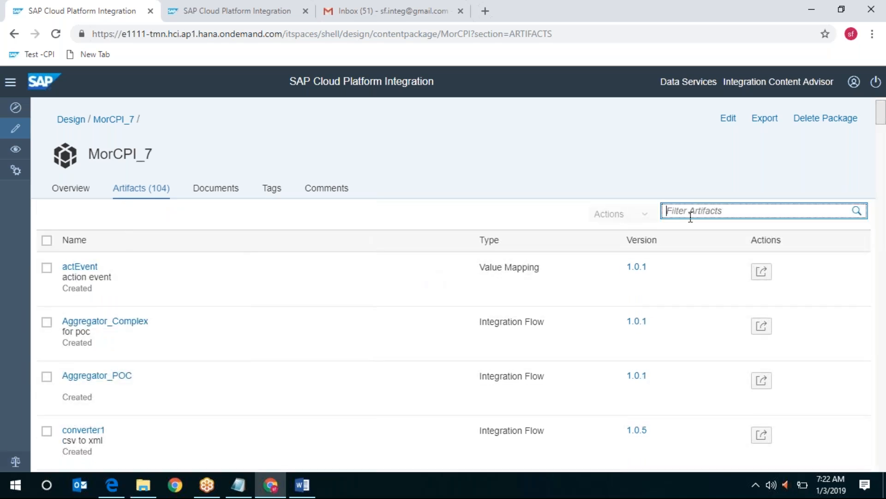
text(f)
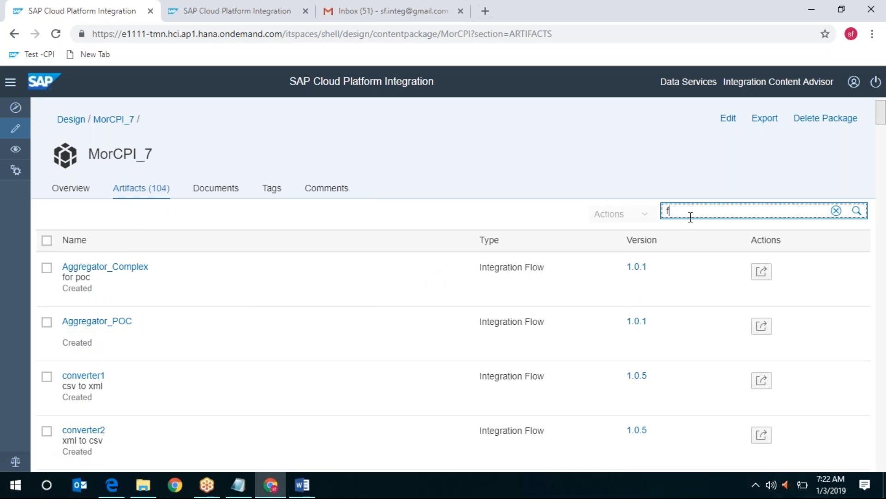
text(ilter)
click(74, 268)
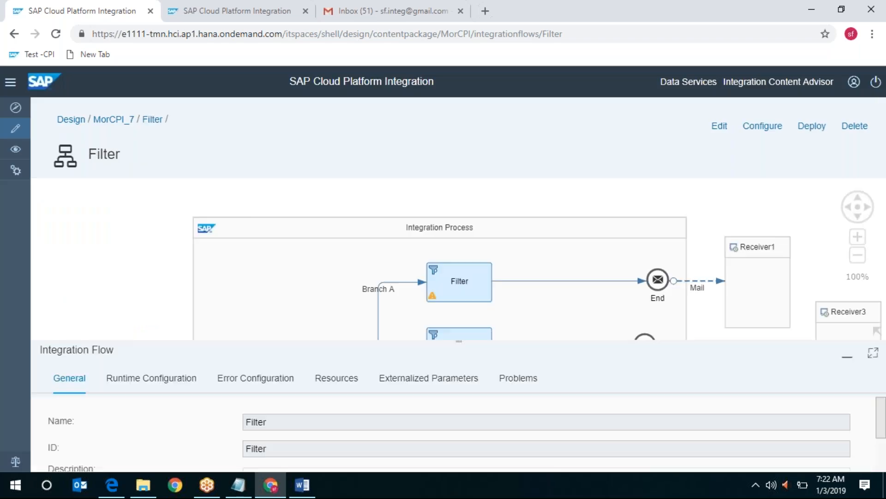
- Put the Filter flow into edit mode and view the Start timer's scheduler settings
click(721, 130)
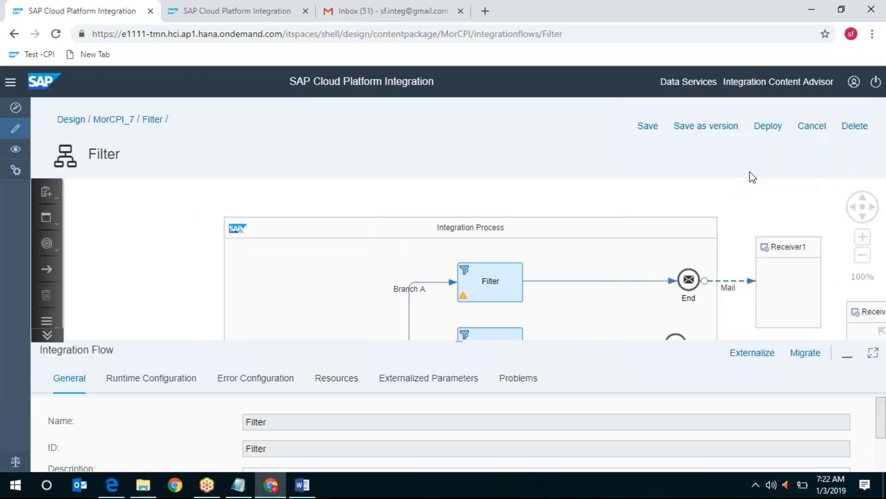
click(863, 219)
click(862, 216)
click(863, 216)
click(862, 216)
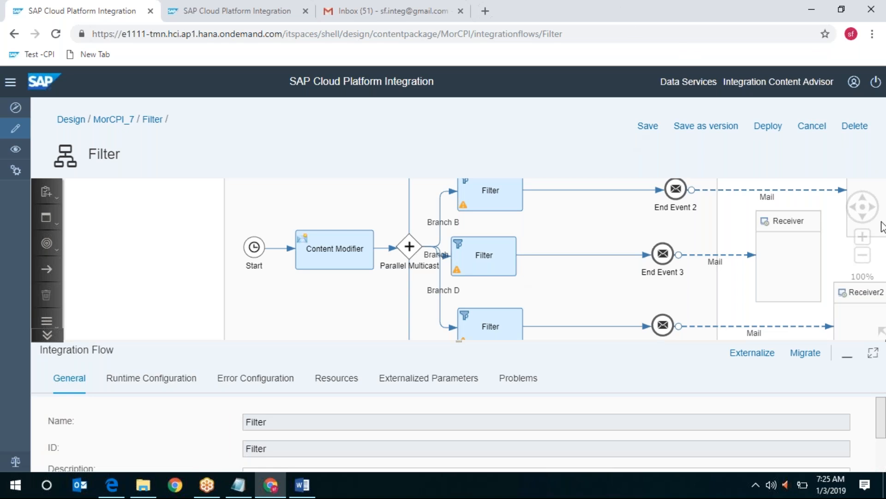
click(254, 248)
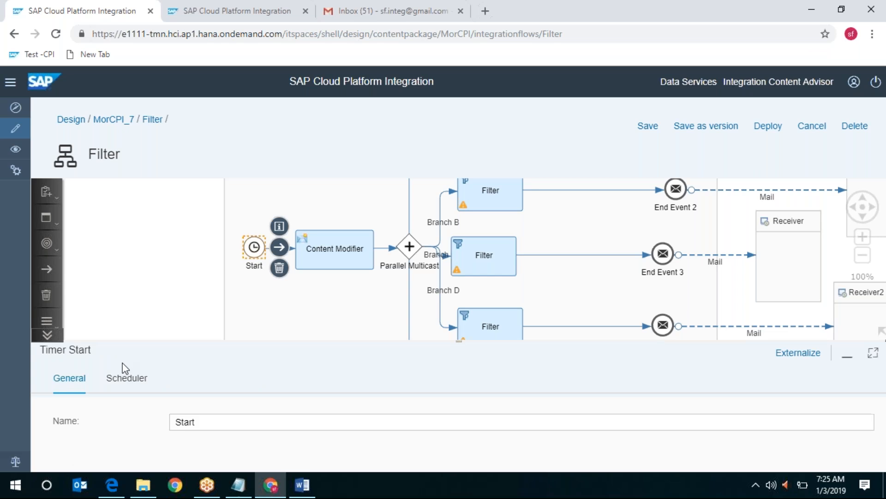
click(126, 377)
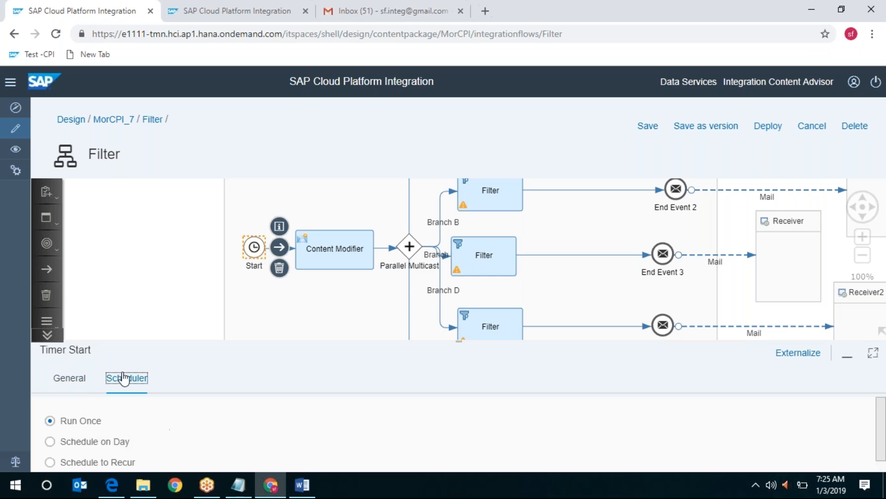
- Show the Content Modifier's message body in the maximized properties area and place the cursor in the XML
click(326, 252)
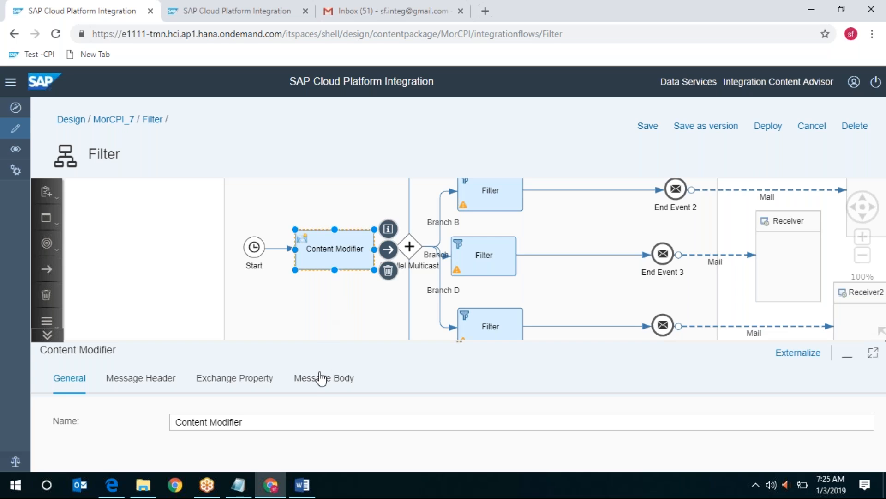
click(322, 379)
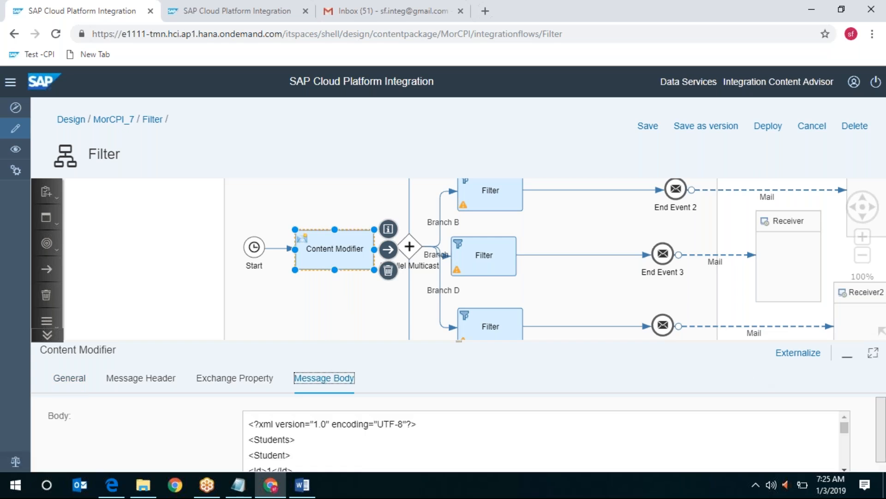
click(872, 361)
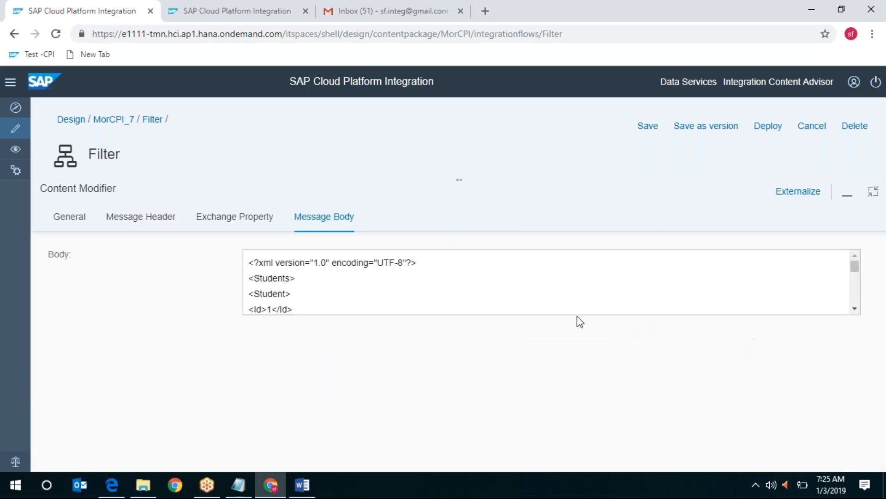
click(313, 294)
- Launch Notepad++ from the Windows Run dialog
click(13, 491)
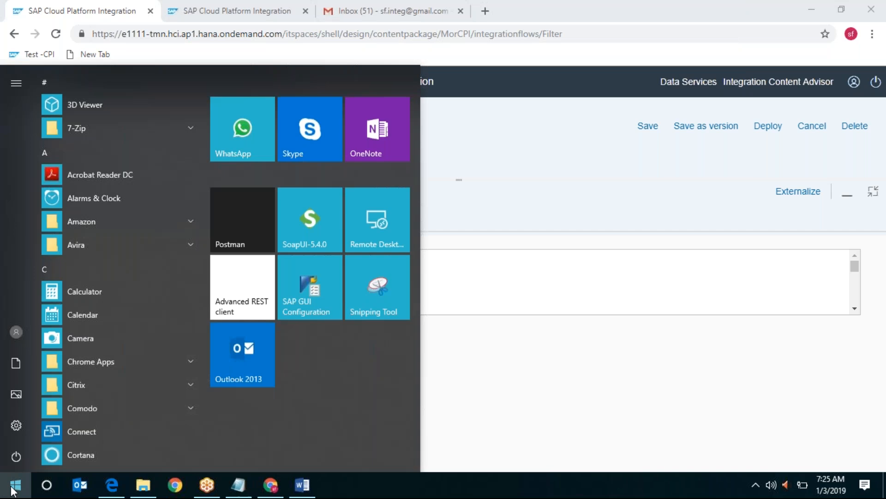
click(546, 362)
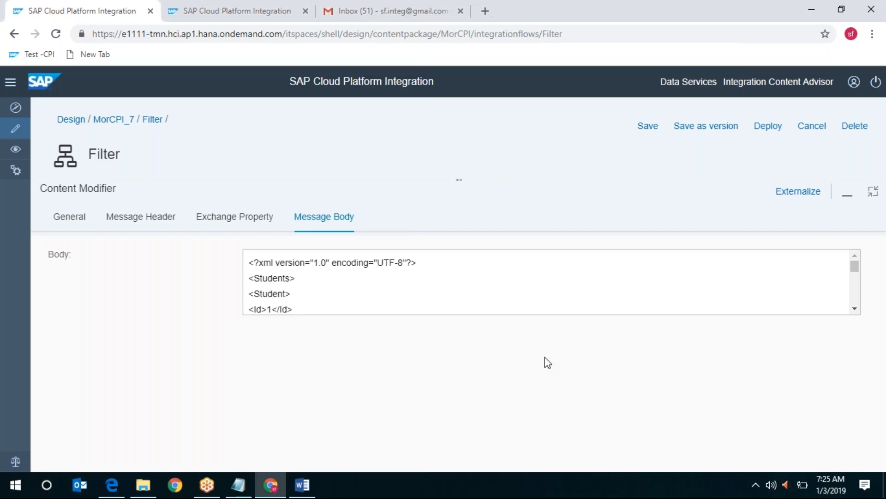
key(super+r)
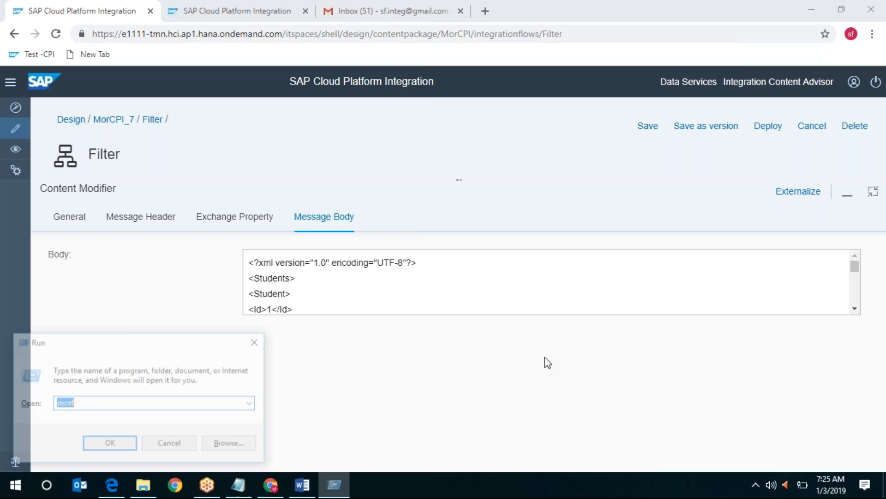
text(n)
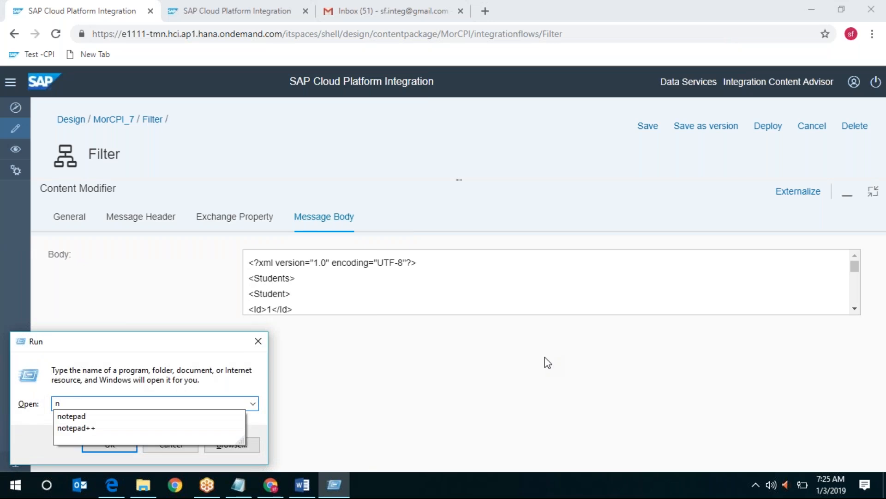
key(Down)
key(Down)
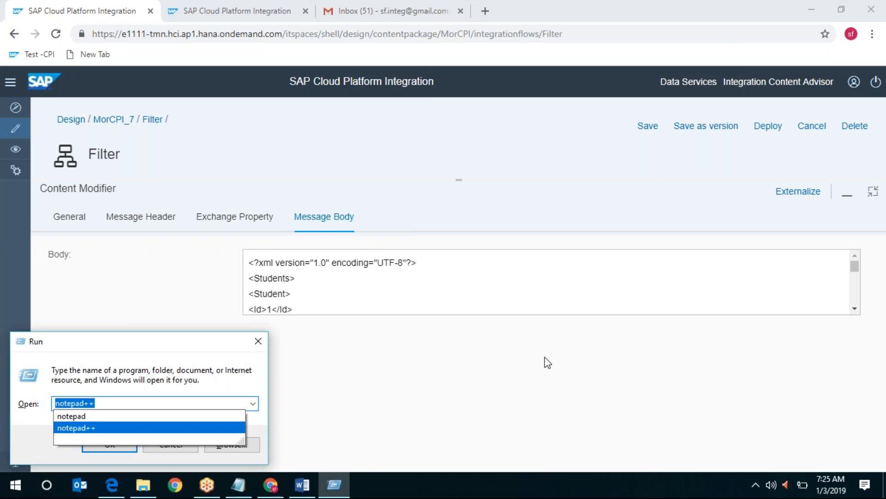
key(Return)
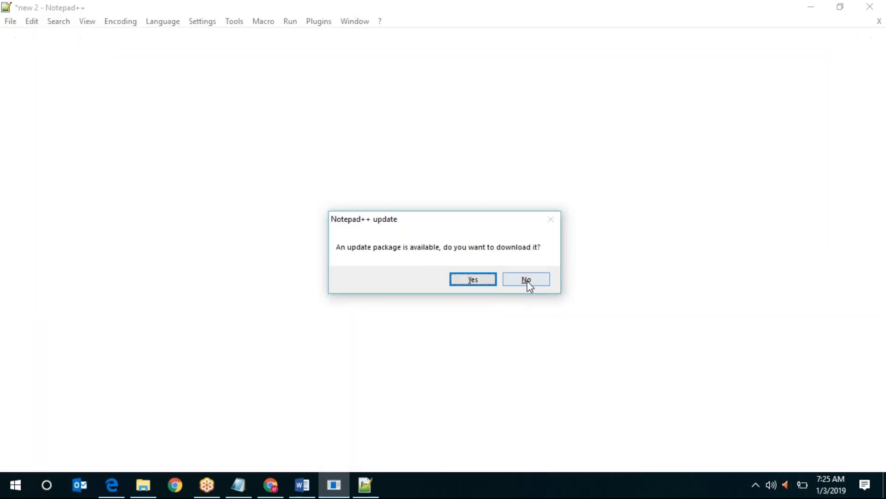
- Decline the Notepad++ update, dismiss the XML parsing error and cancel the DSpellCheck and MIME Tools plugin updates
click(526, 280)
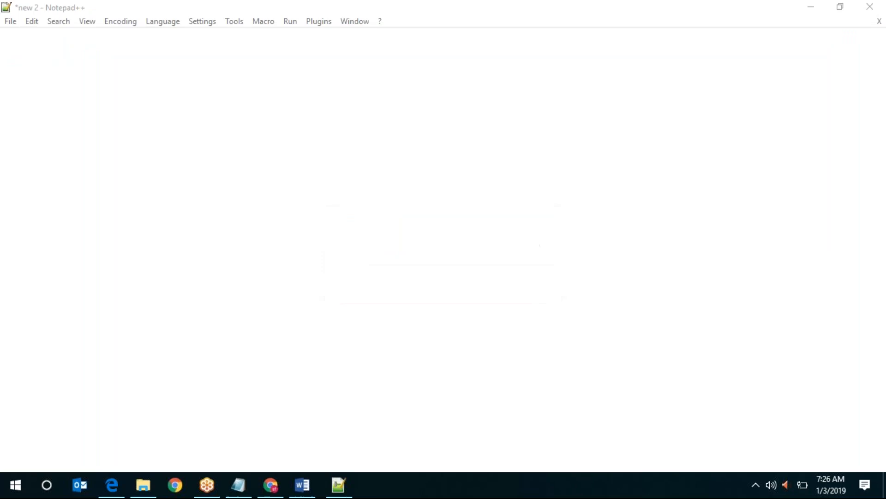
mouse_move(303, 485)
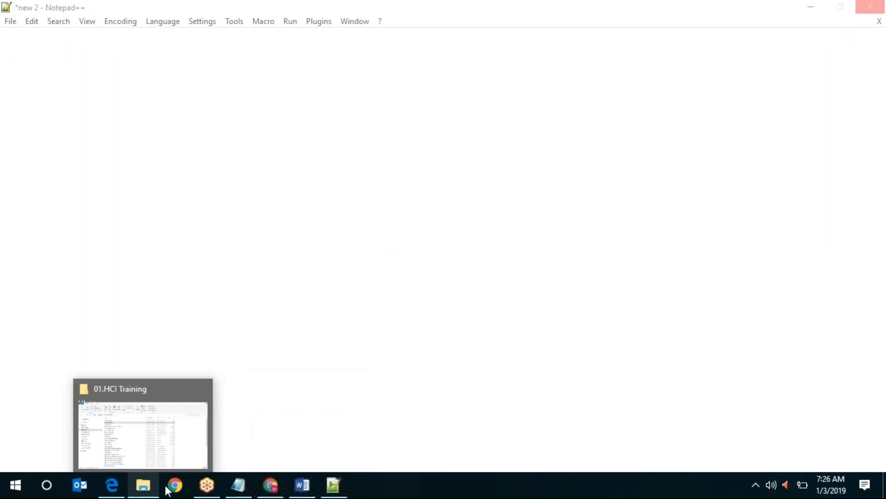
mouse_move(275, 491)
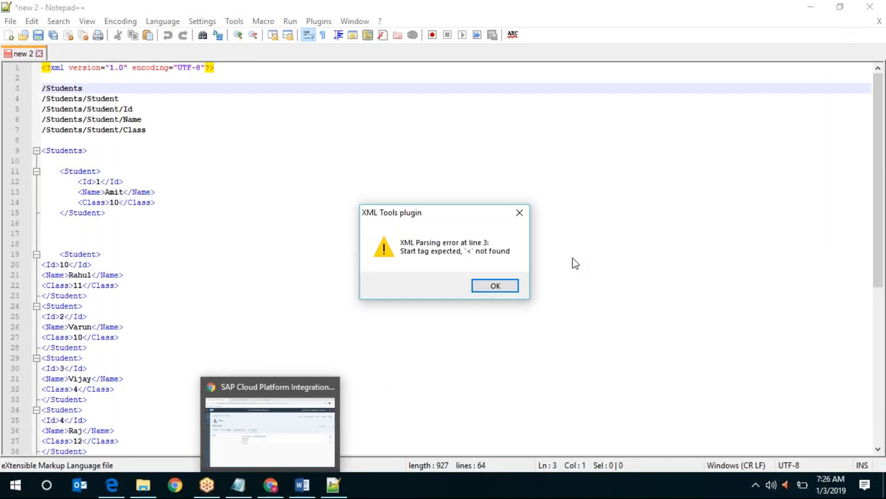
click(489, 286)
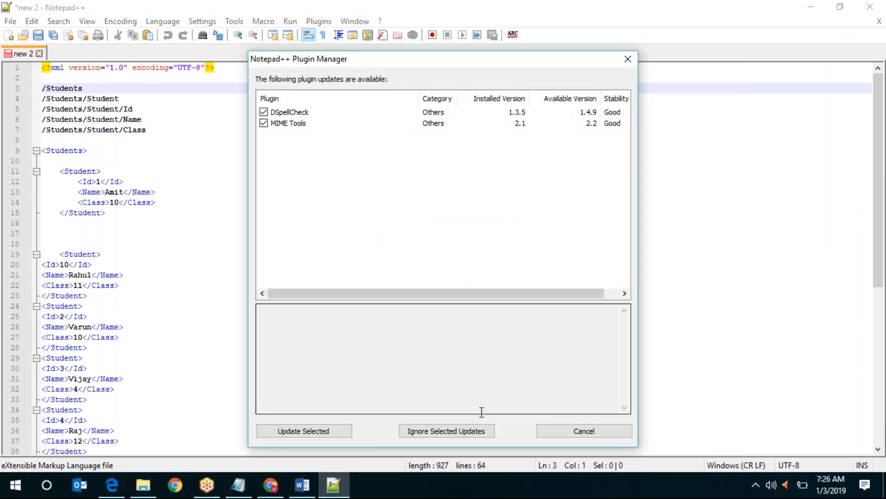
click(581, 433)
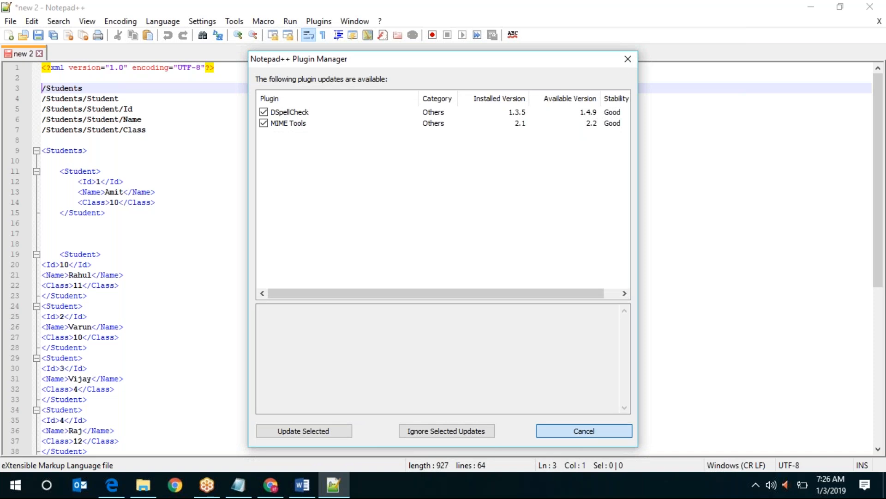
- Create a blank document and close the old "new 2" document without saving it
click(10, 36)
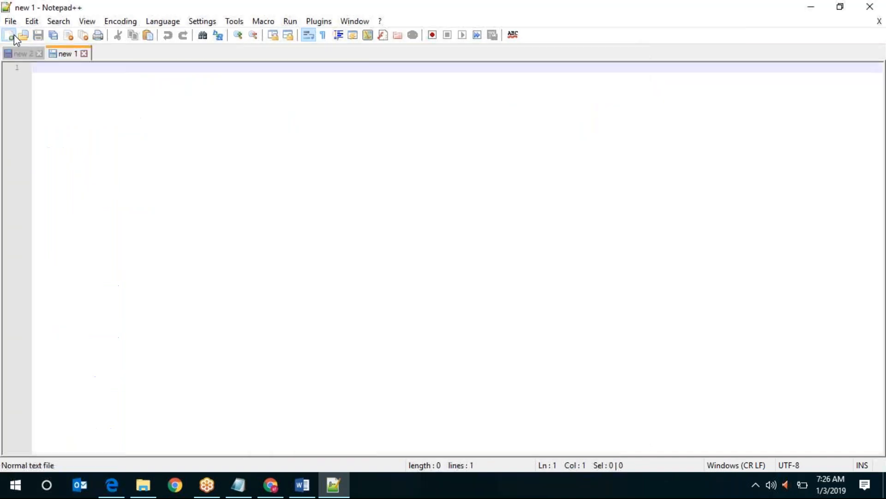
click(39, 53)
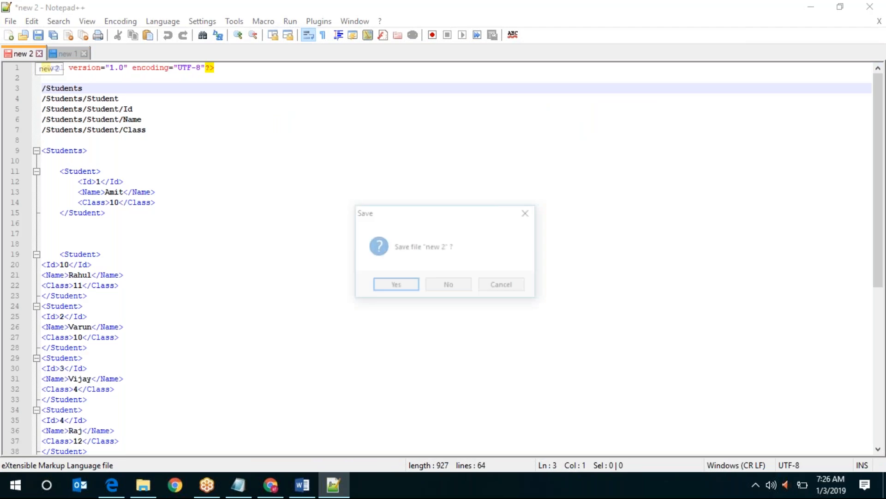
click(449, 285)
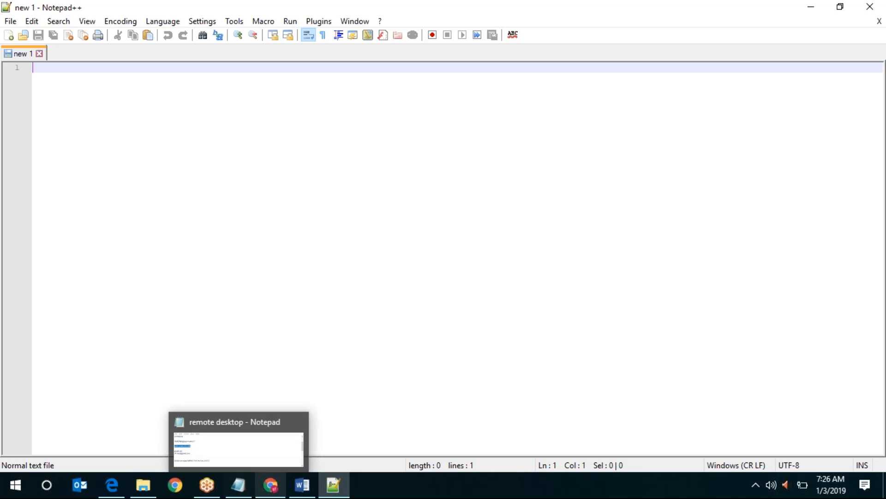
- Copy the entire XML message body of the Content Modifier in the browser and paste it into the blank Notepad++ document
mouse_move(329, 490)
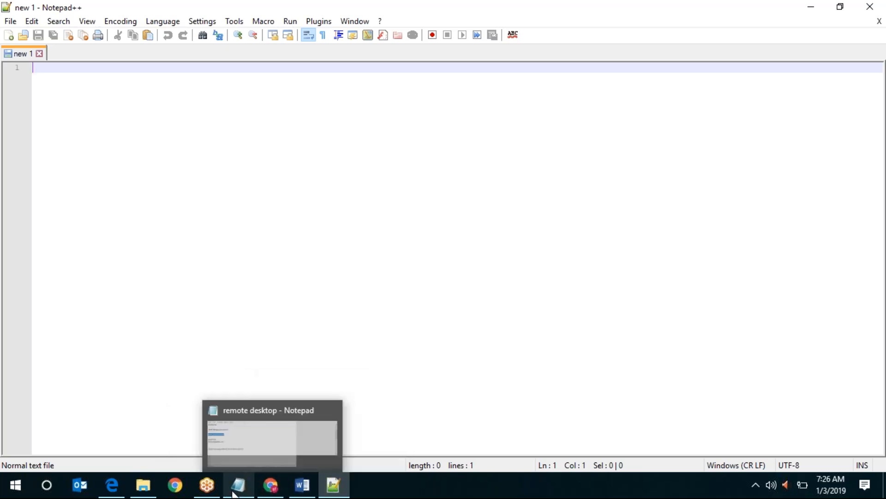
click(270, 487)
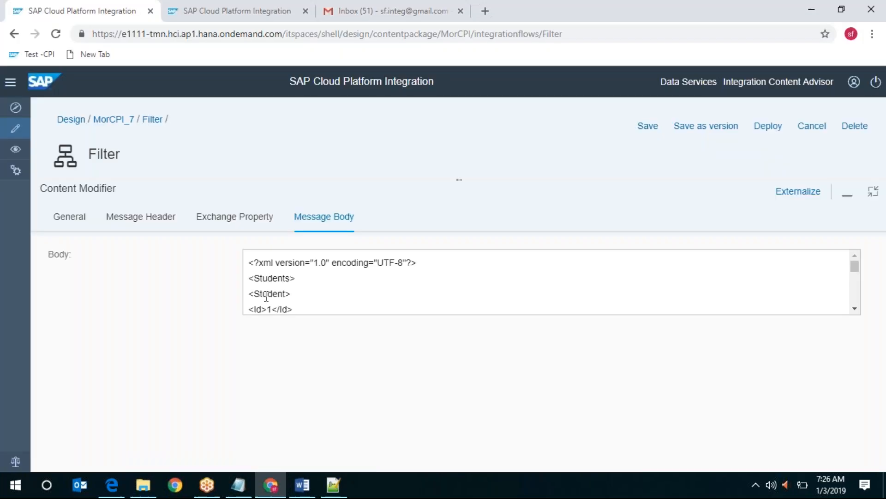
click(292, 307)
key(ctrl+a)
key(ctrl+c)
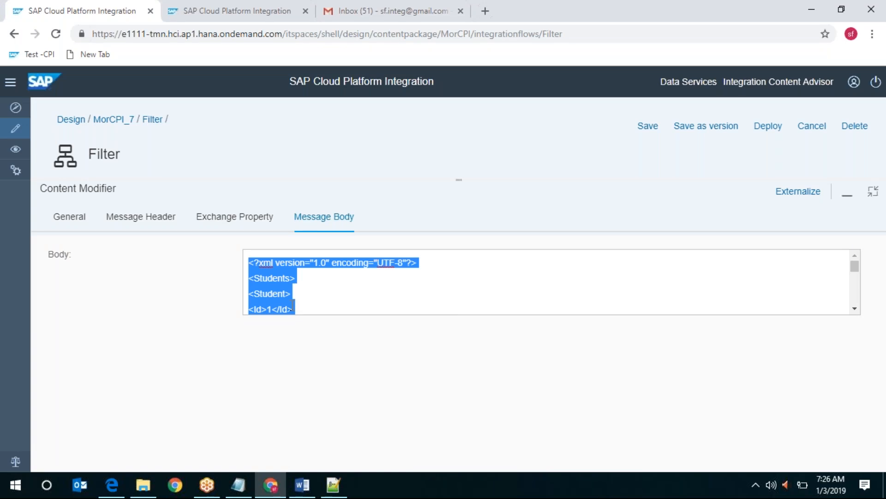
key(alt+Tab)
key(ctrl+v)
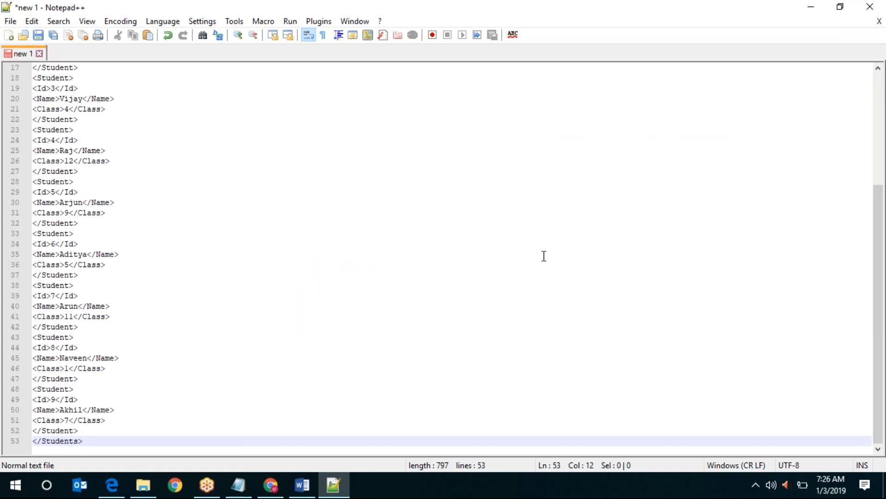
- Format the pasted XML with the XML Tools pretty print option "XML only - with line breaks"
scroll(544, 256, up, 3)
scroll(545, 256, up, 3)
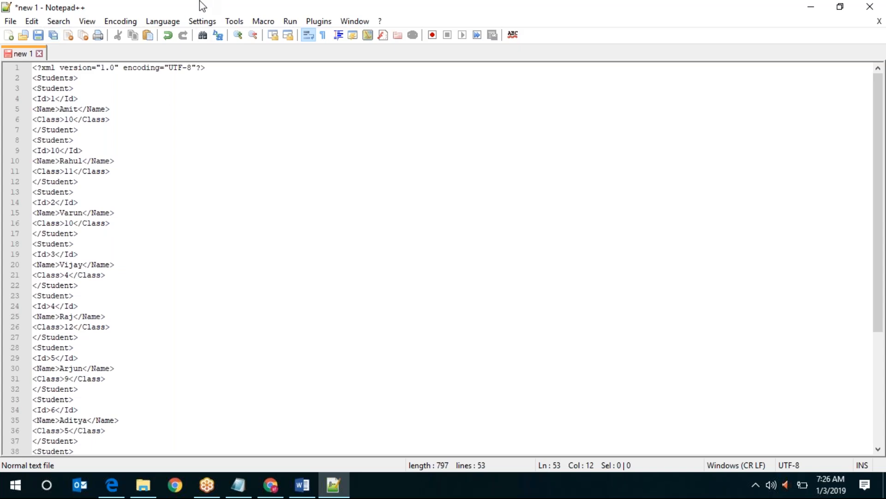
click(345, 24)
mouse_move(326, 20)
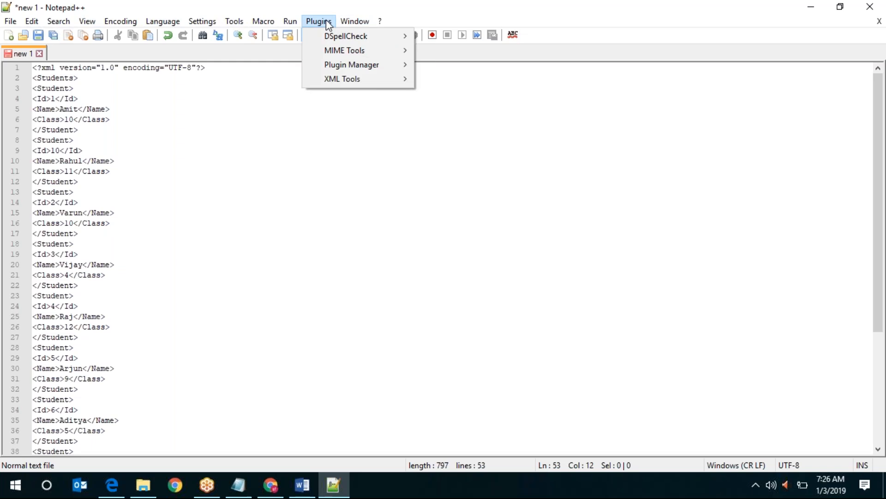
mouse_move(341, 53)
mouse_move(344, 79)
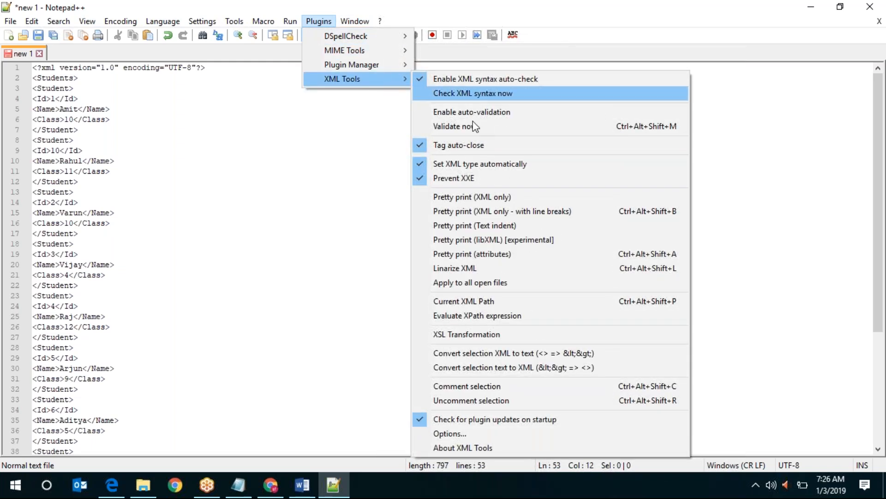
click(534, 214)
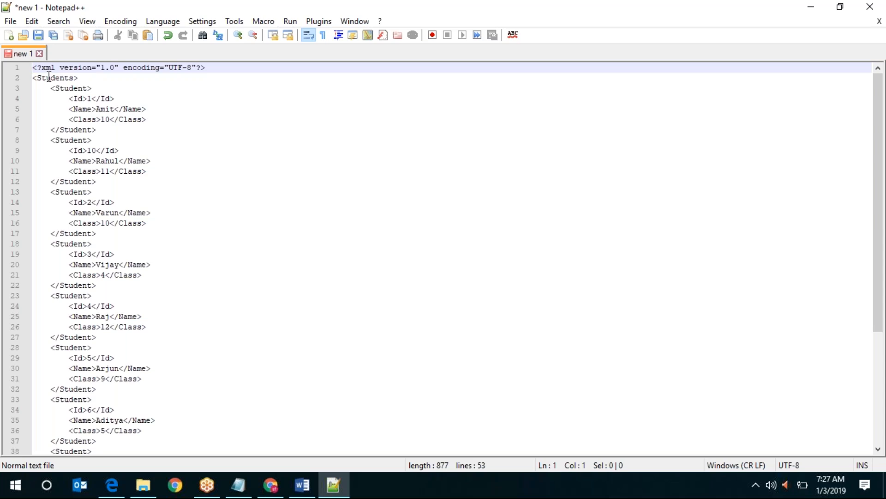
- Examine the XML hierarchy by highlighting the root Students element and the repeated Student elements beneath it
click(77, 89)
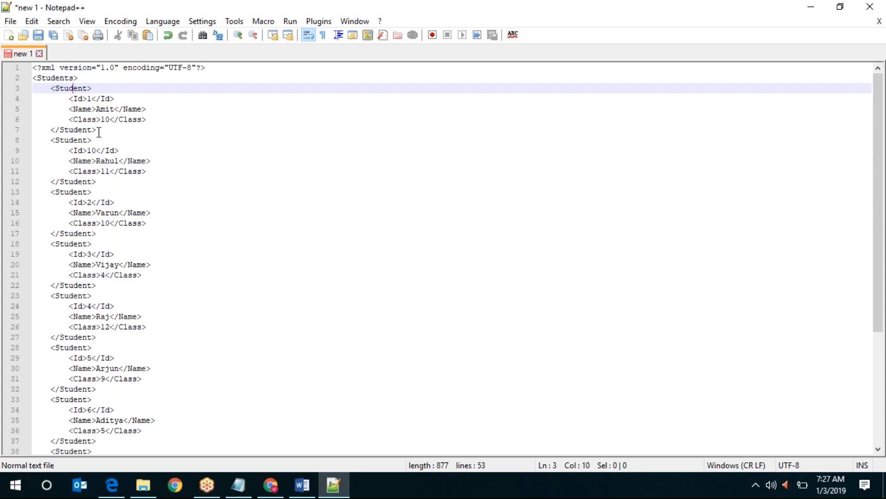
double_click(72, 139)
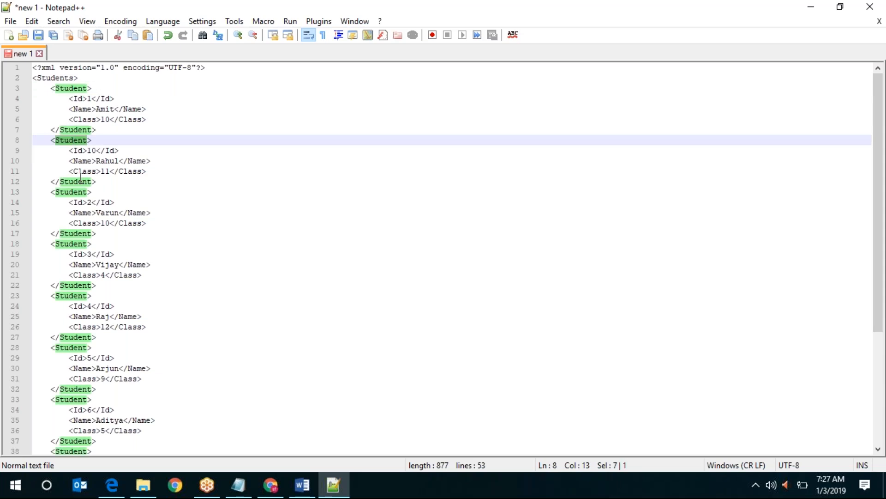
scroll(100, 287, down, 2)
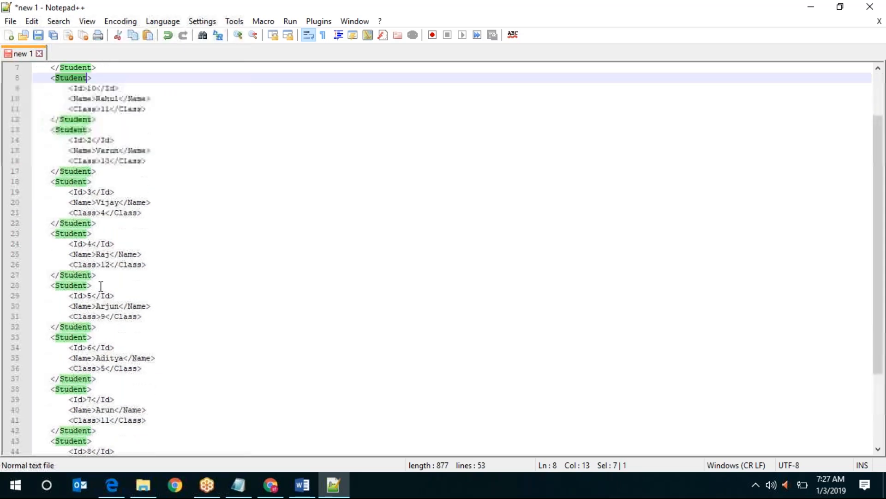
scroll(101, 286, down, 3)
scroll(100, 286, up, 4)
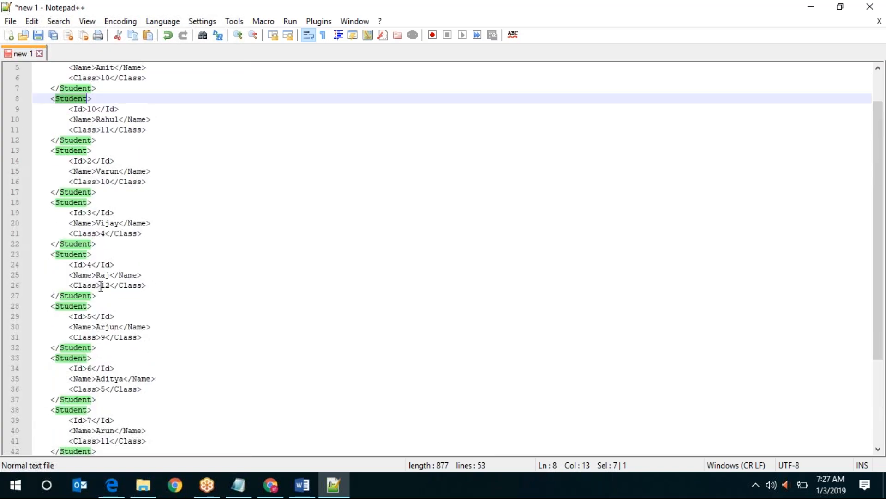
scroll(101, 286, up, 2)
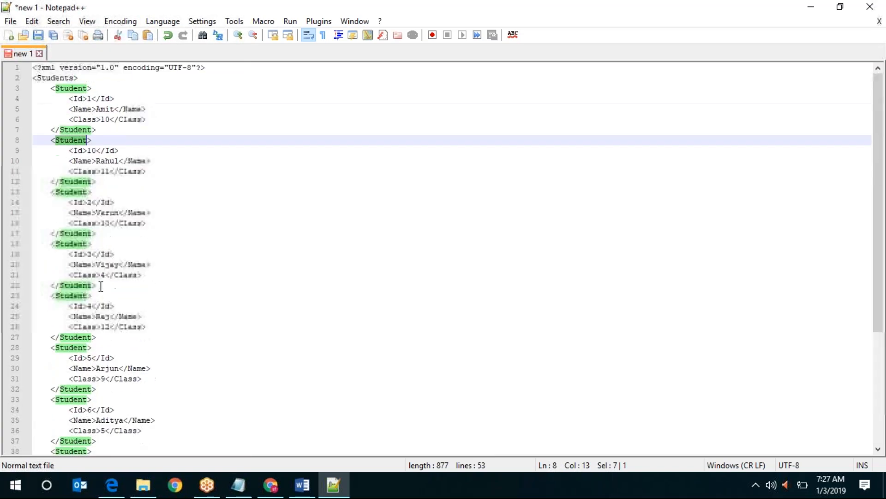
click(60, 77)
double_click(60, 77)
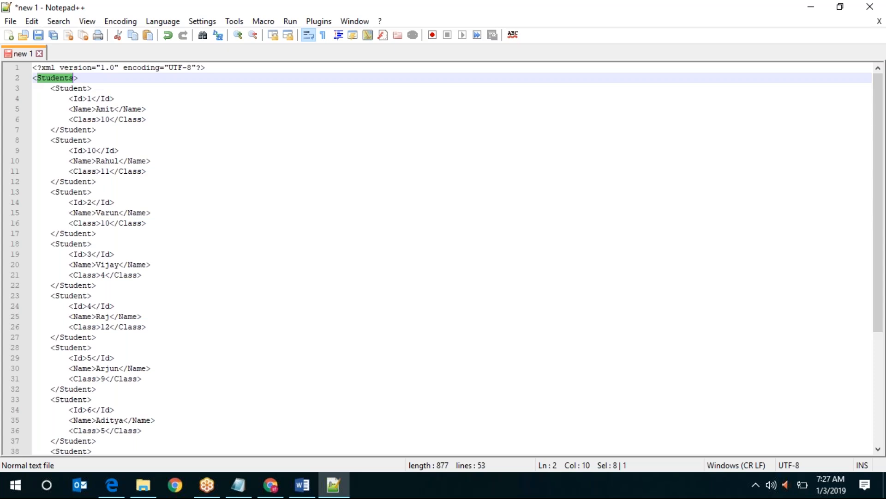
double_click(67, 88)
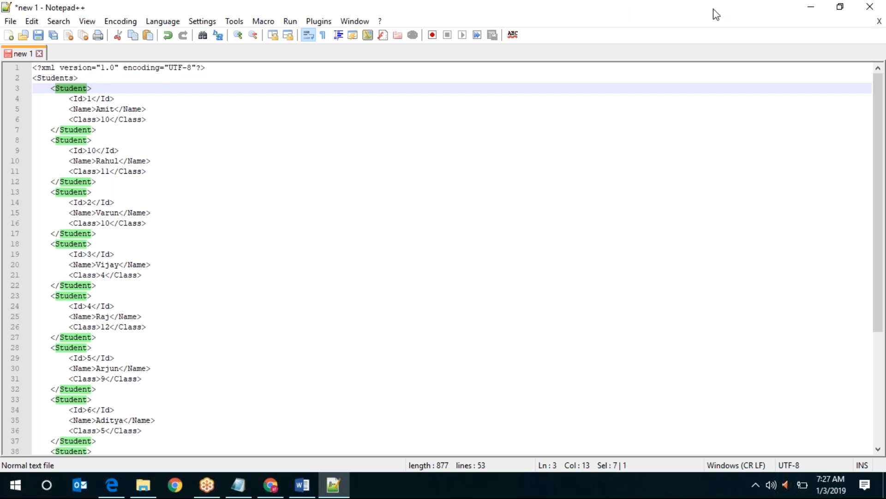
click(694, 18)
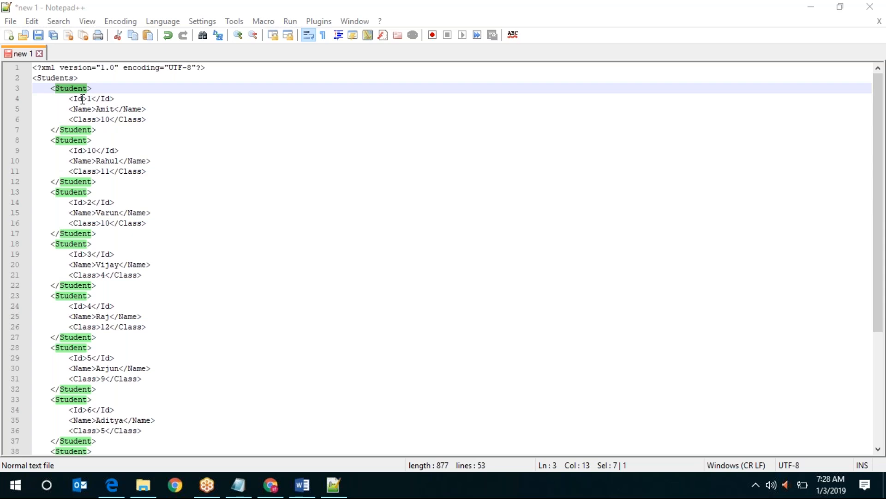
- Trace the node path from Students through Student to Class by highlighting these elements in the XML
double_click(60, 76)
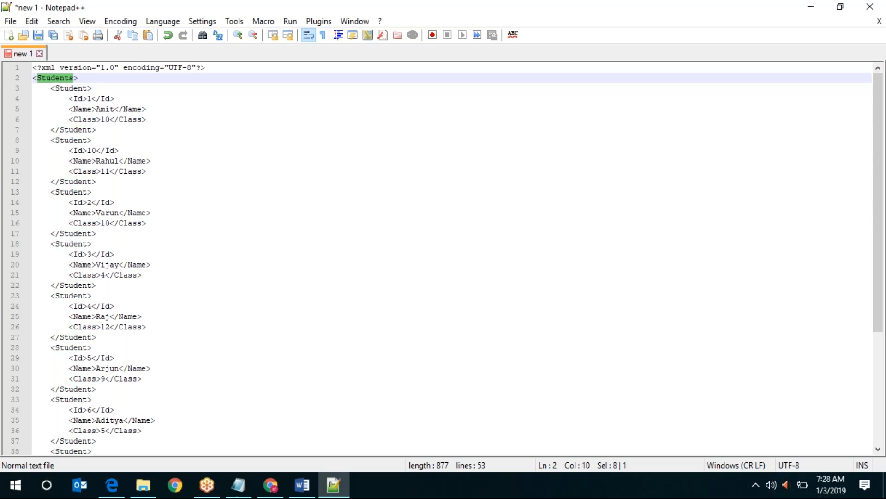
click(70, 88)
double_click(71, 88)
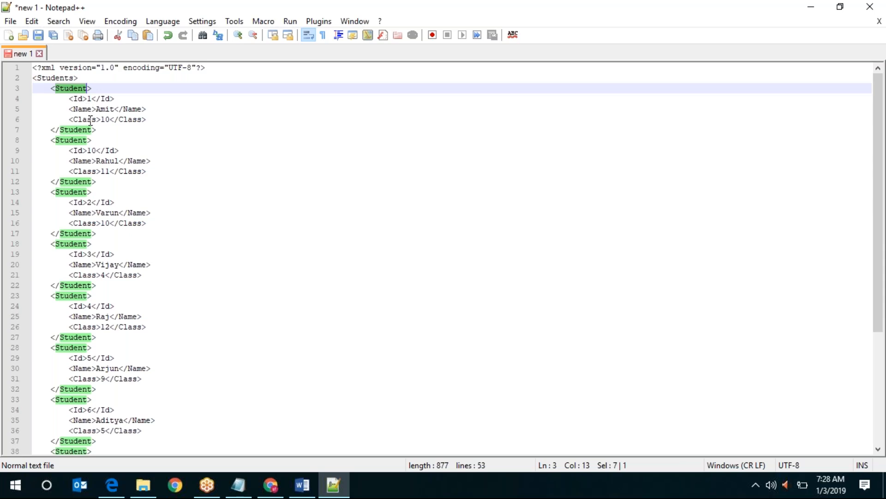
click(53, 78)
click(87, 88)
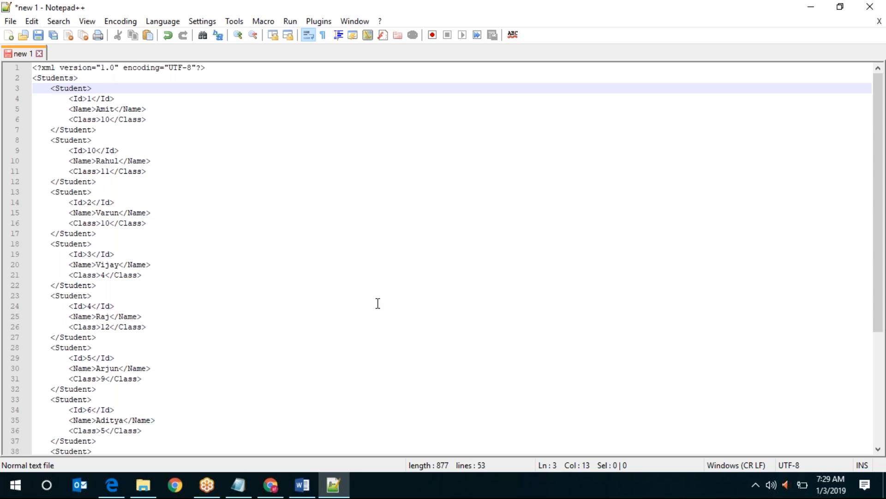
double_click(56, 77)
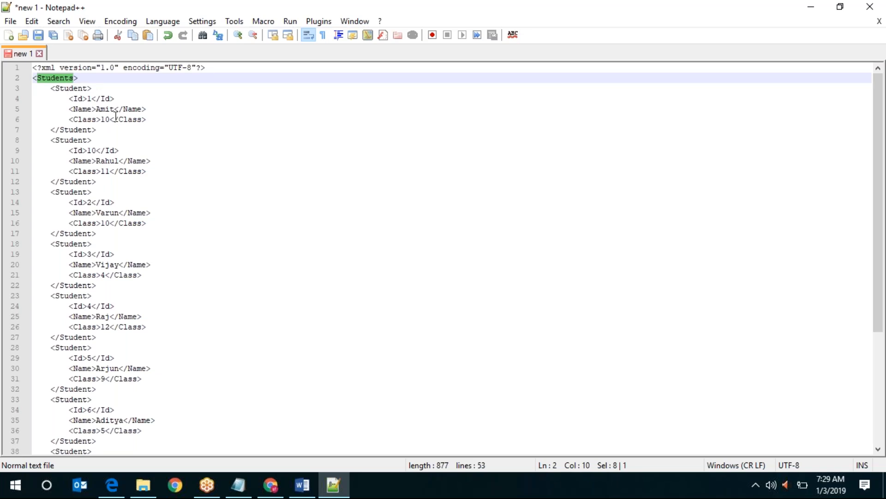
click(84, 118)
double_click(84, 118)
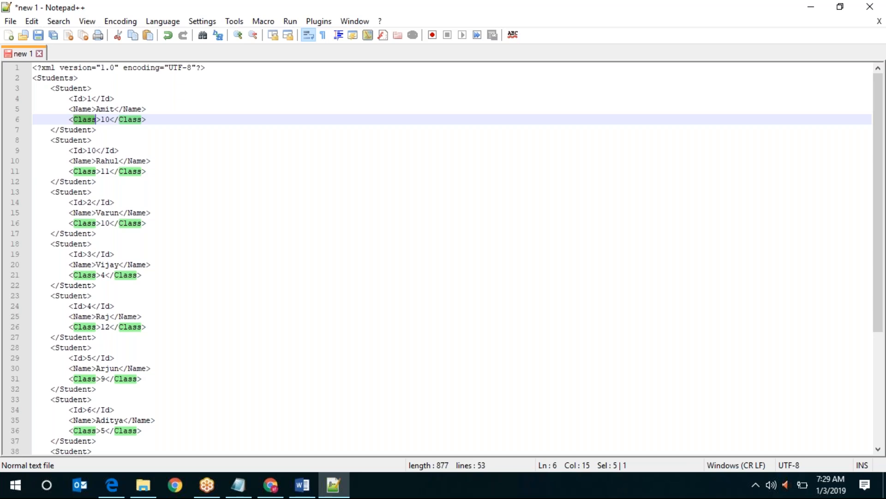
click(697, 21)
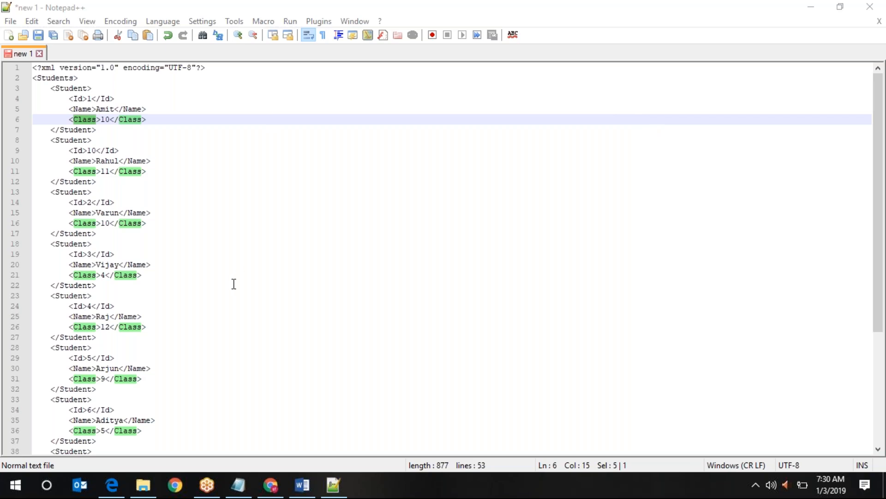
- Switch back to the Filter flow in Chrome, restore the properties area and inspect the Parallel Multicast step and its upper Filter branches
mouse_move(269, 491)
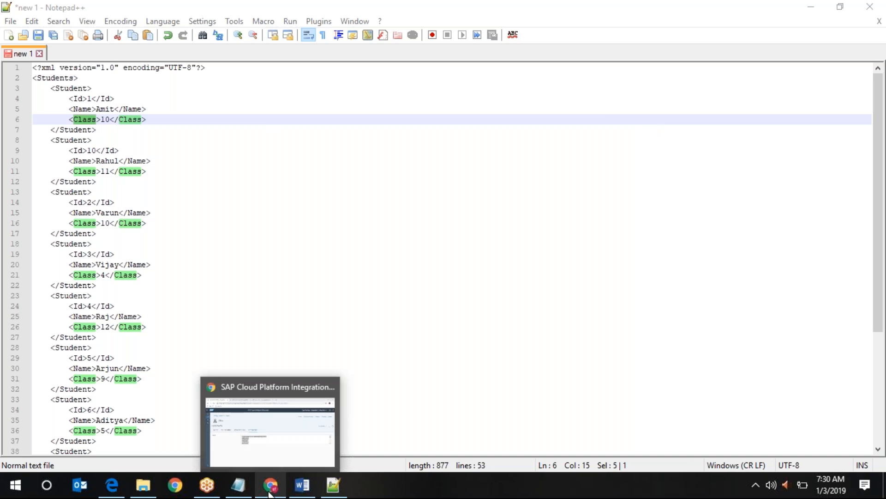
click(313, 406)
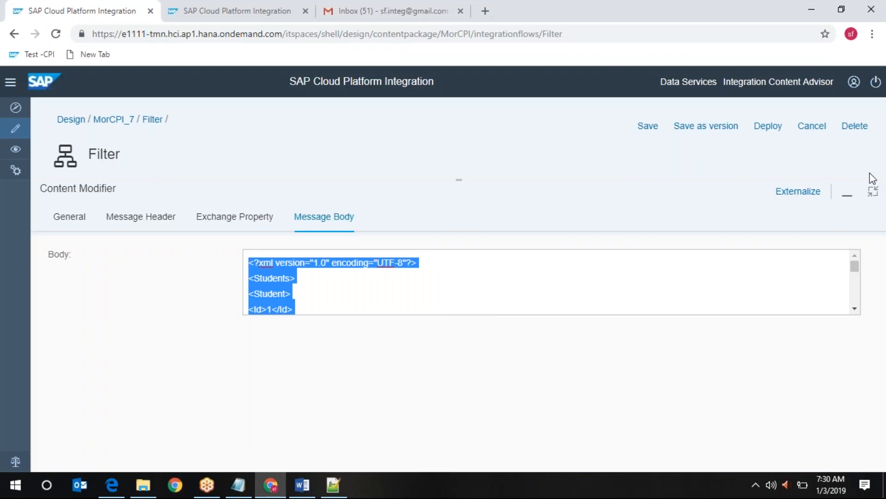
click(873, 191)
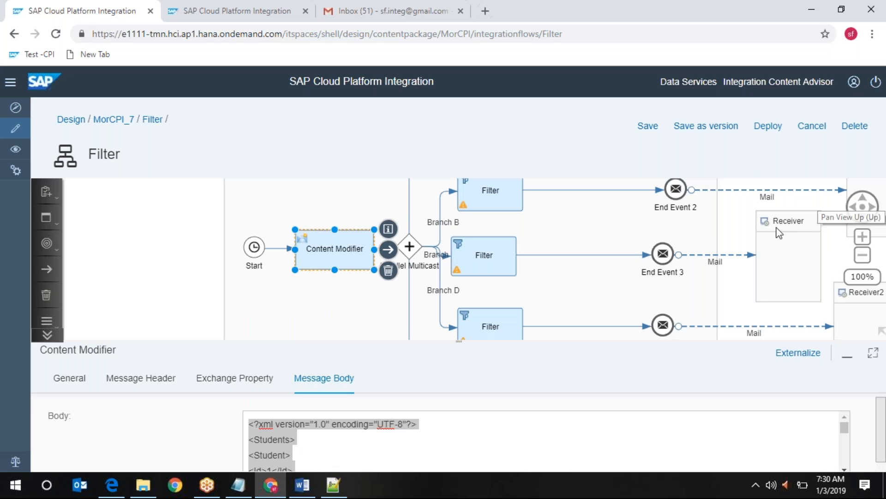
click(418, 256)
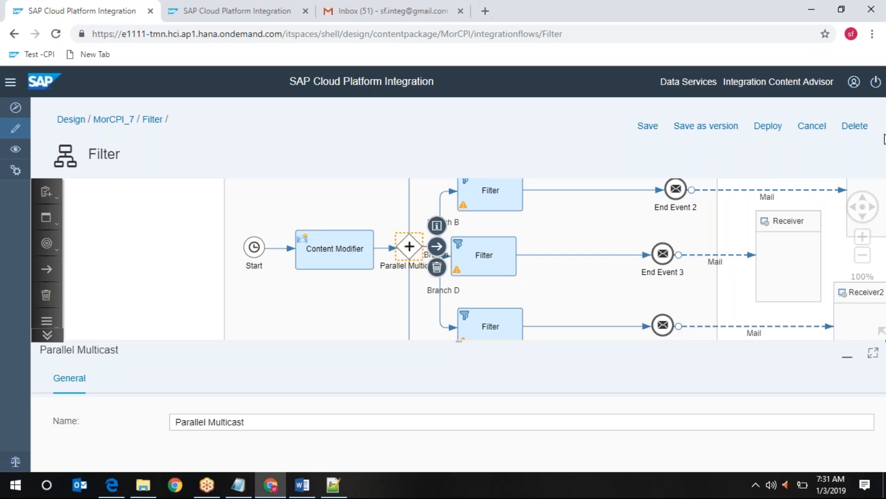
click(865, 204)
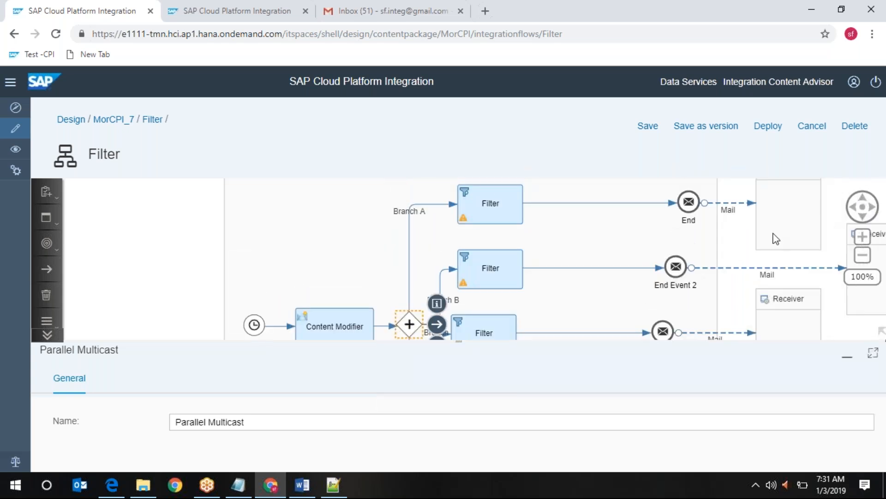
- Inspect the Filter branches A to E with their end events and Mail receivers, from Parallel Multicast down to Branch E and back up
click(865, 217)
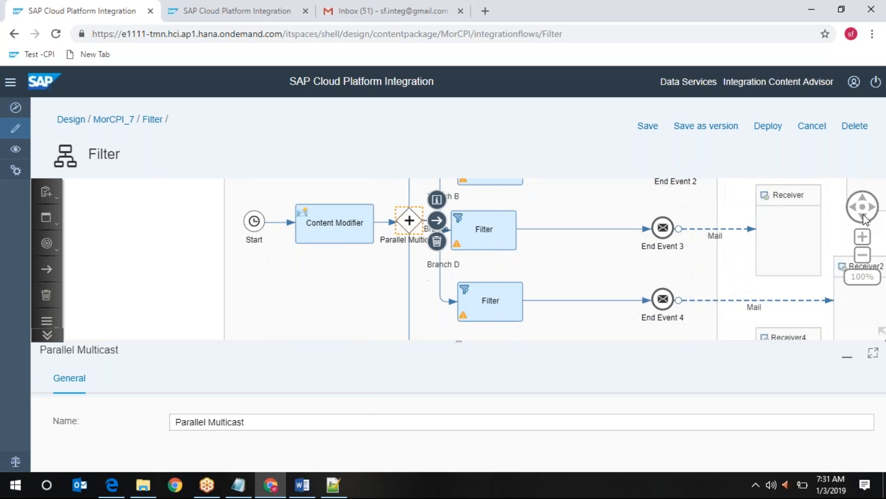
click(863, 214)
click(864, 217)
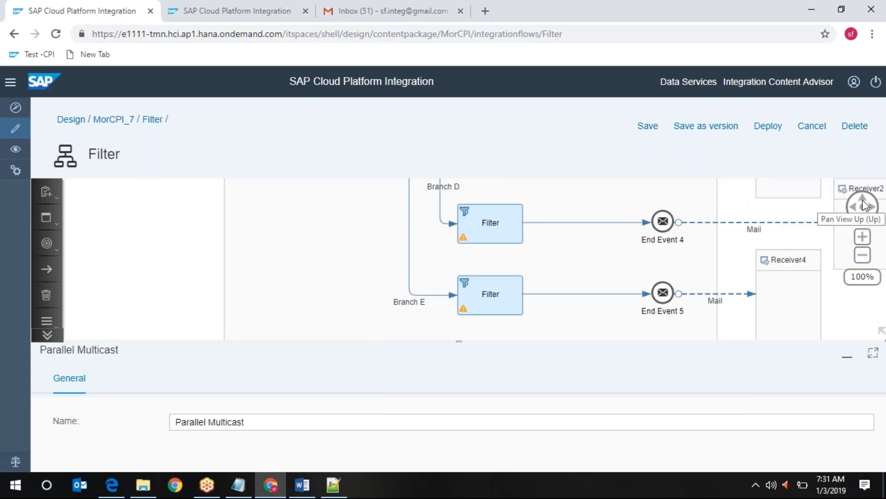
click(866, 203)
click(866, 203)
click(866, 203)
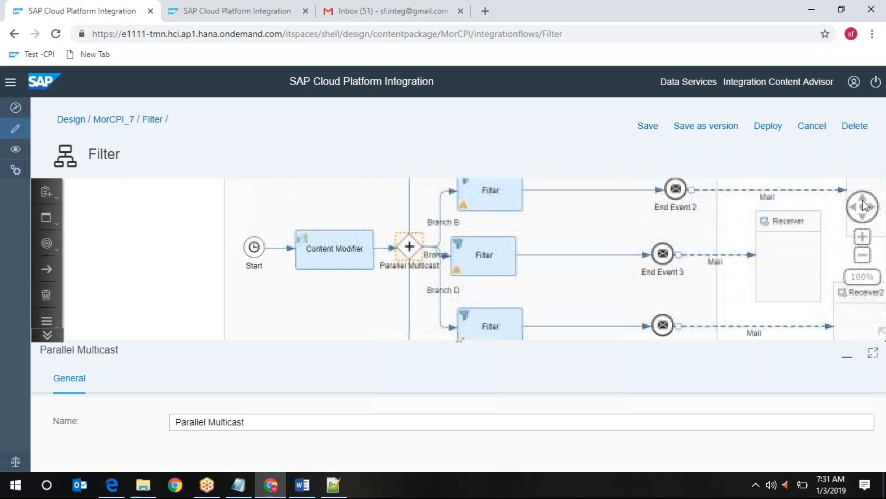
click(866, 203)
click(866, 203)
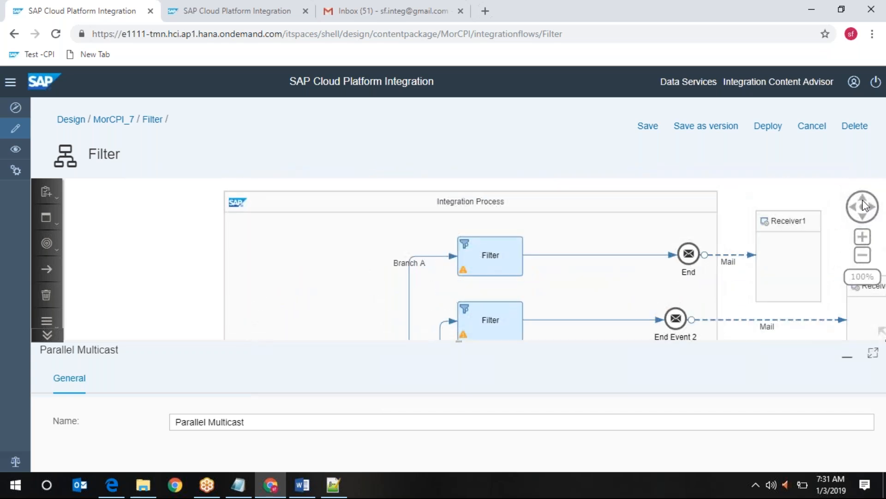
- Select the Branch A Filter step and locate the Filter element among the message transformers in the palette
click(489, 267)
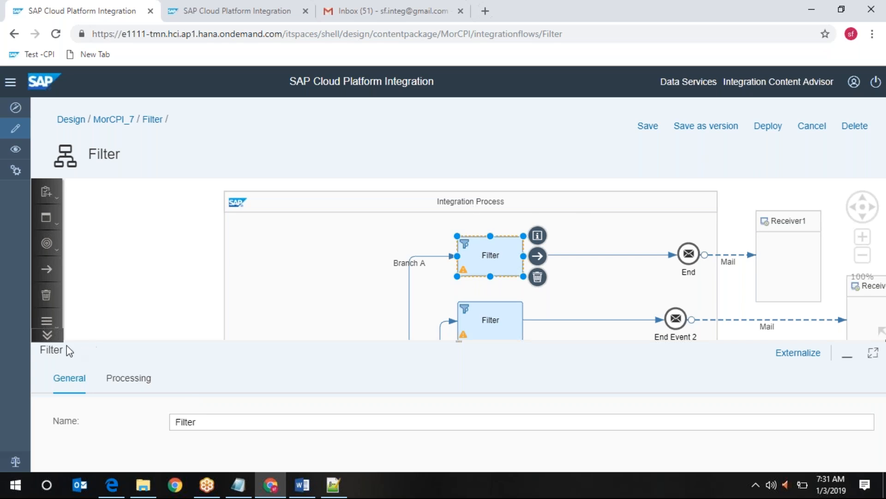
click(48, 336)
click(51, 339)
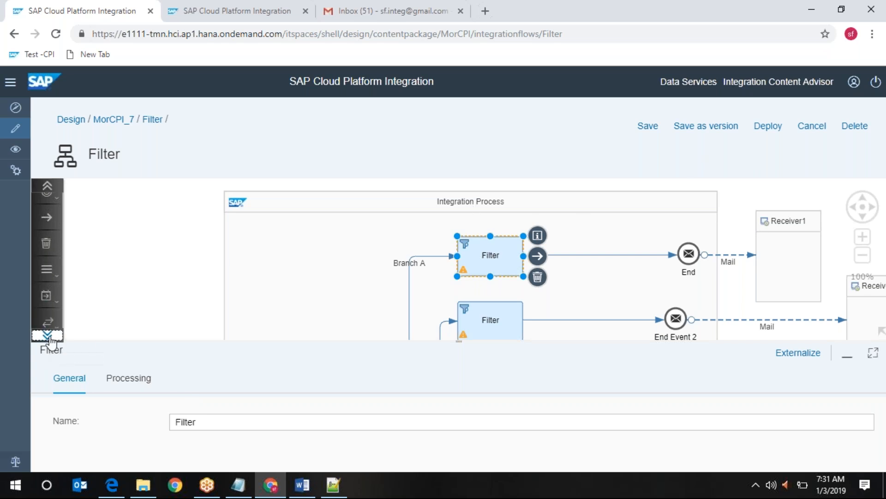
click(54, 304)
scroll(158, 283, down, 3)
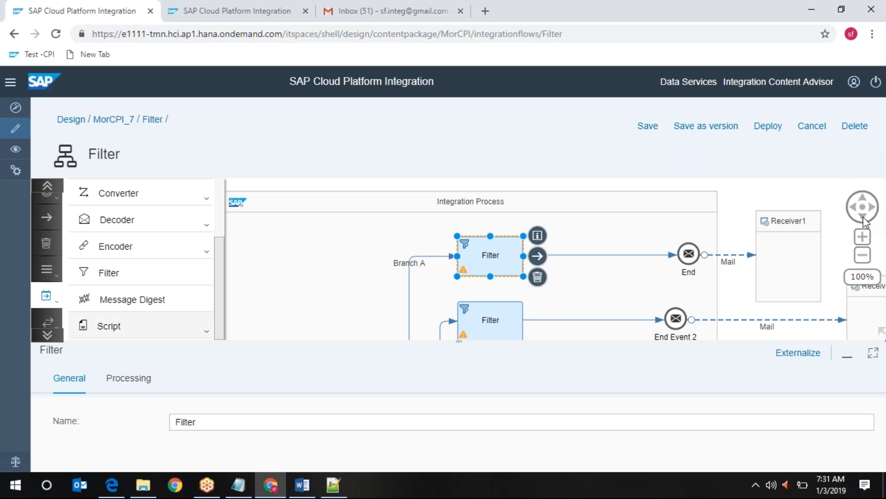
- View the Branch A Filter's processing settings in the enlarged properties area, including its XPath Expression and the available Value Type options
click(125, 379)
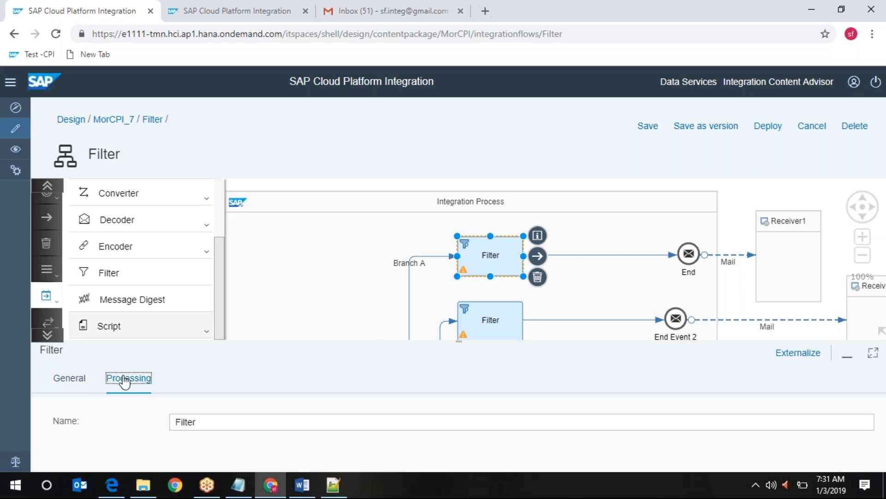
click(874, 357)
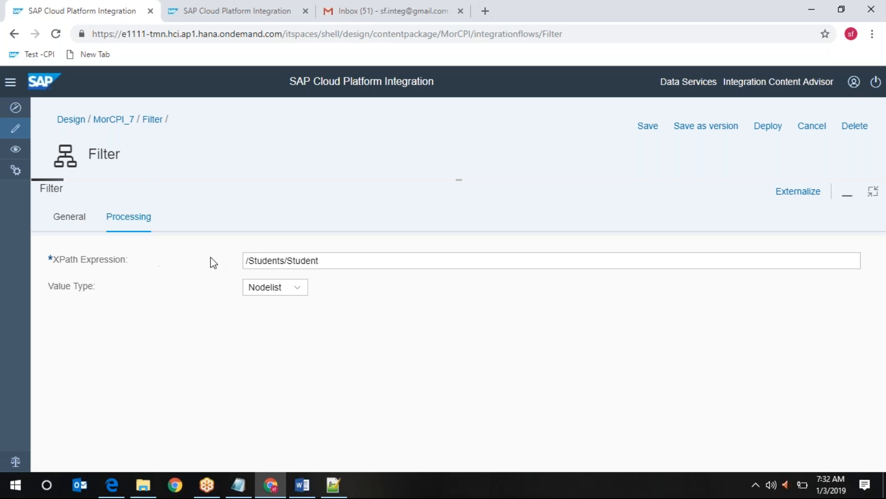
click(354, 262)
mouse_move(305, 486)
click(296, 290)
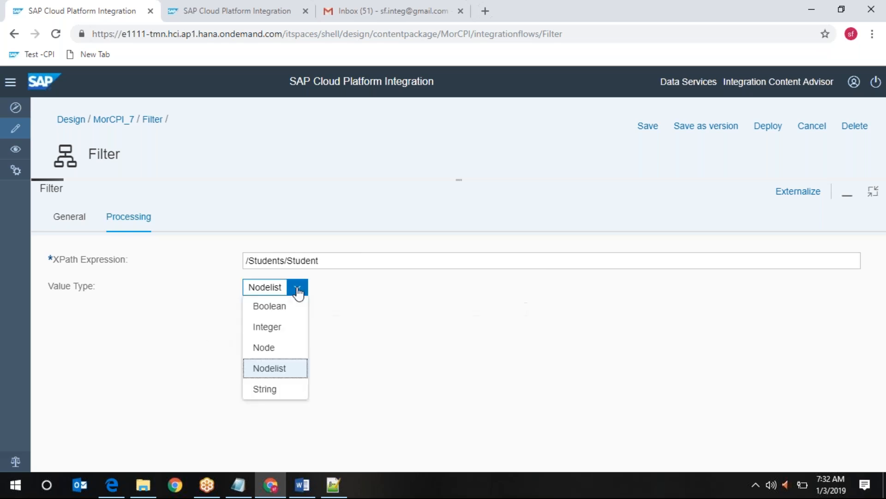
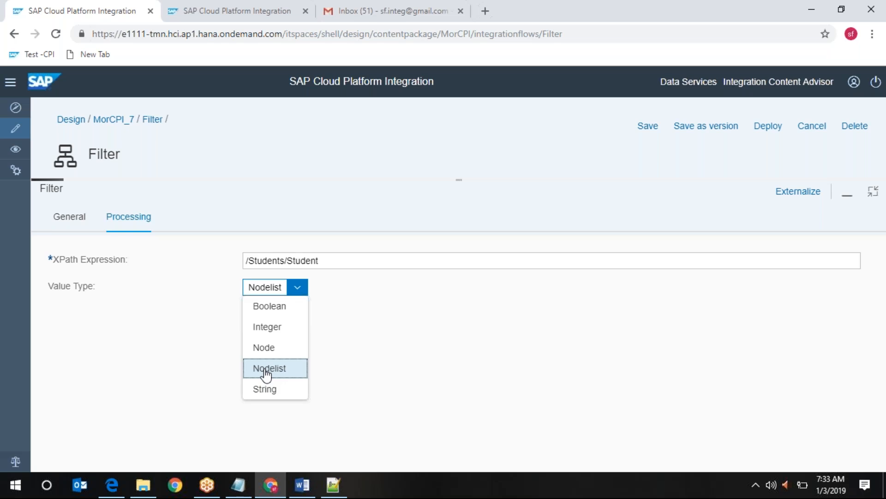
- Switch to Notepad++ to highlight the root Students element in the XML, and return to the Filter settings in Chrome
click(332, 491)
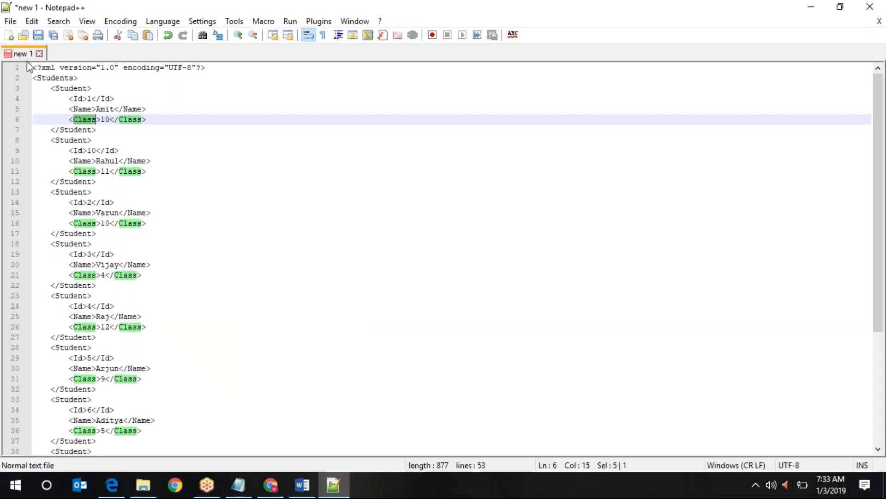
double_click(58, 78)
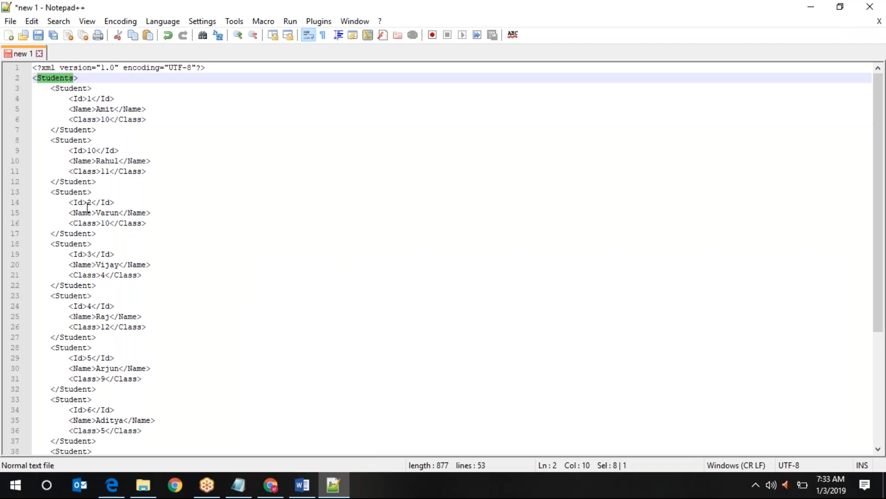
mouse_move(253, 496)
mouse_move(299, 493)
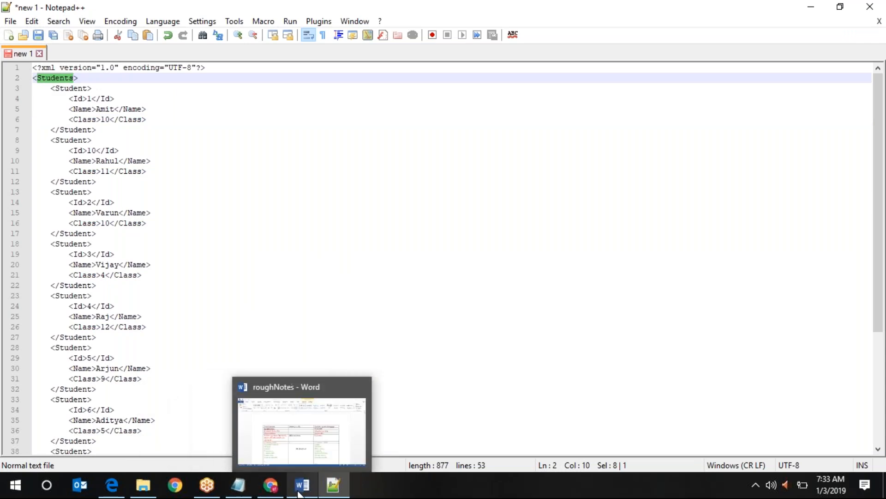
click(270, 485)
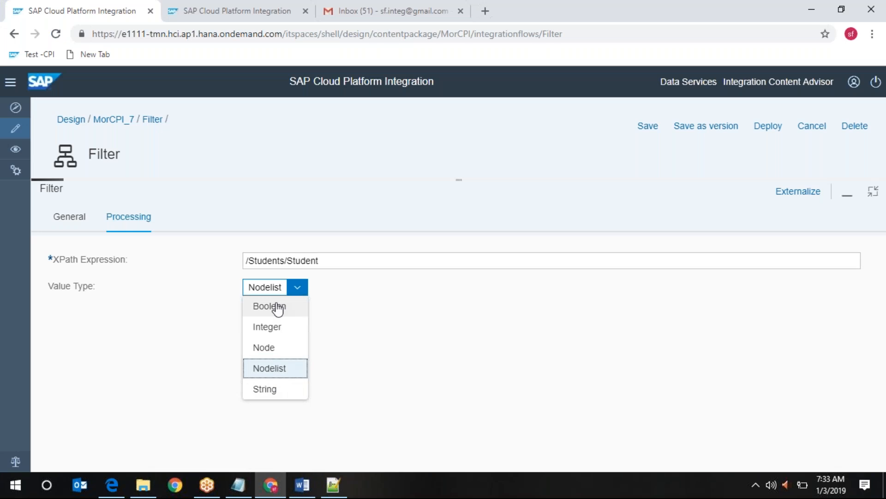
- Set the Branch A Filter's Value Type to Node and check the Students XML in Notepad++ before returning to Chrome
click(284, 351)
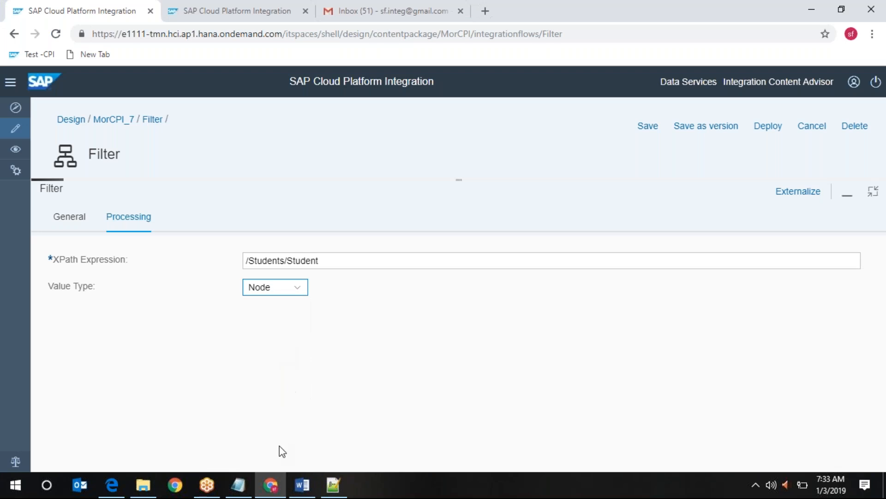
mouse_move(332, 484)
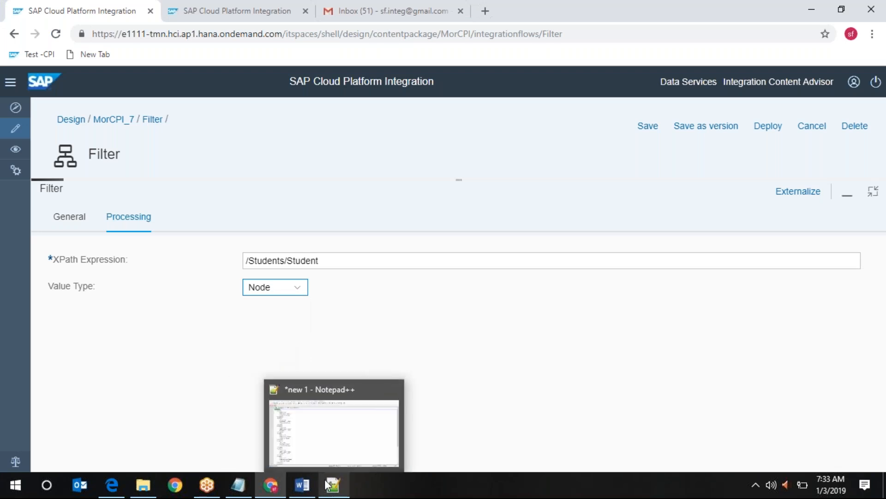
click(333, 489)
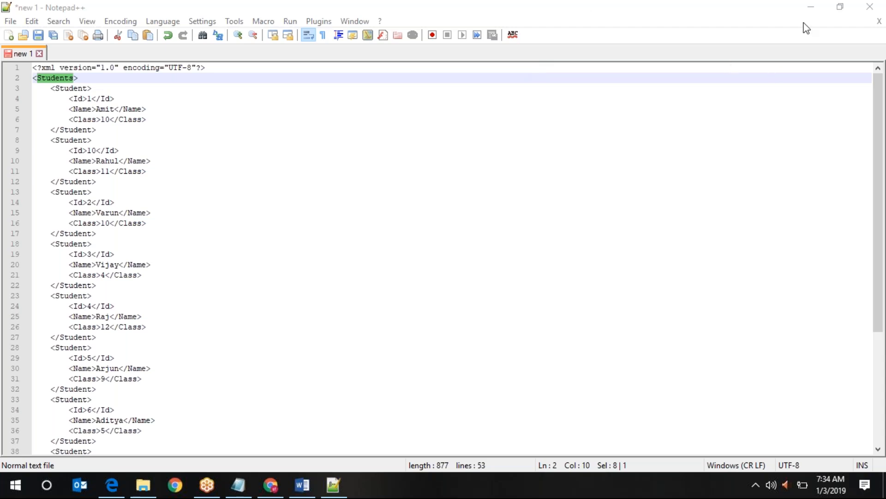
click(816, 10)
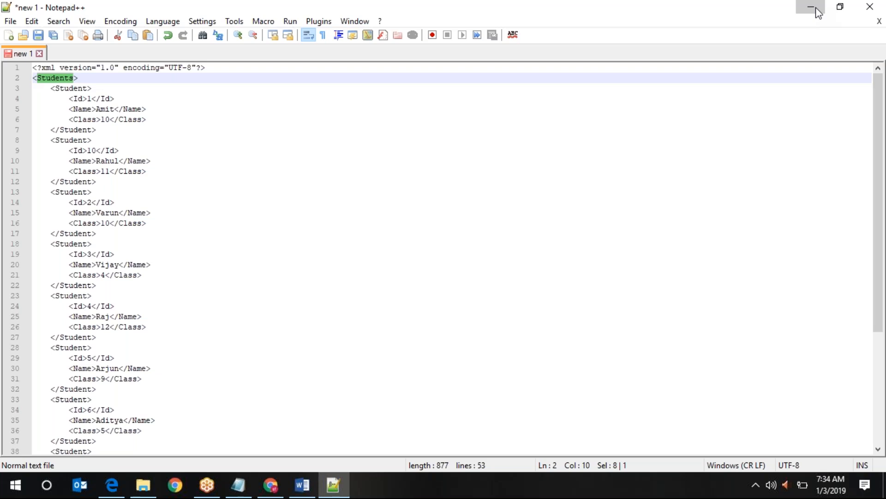
- Review the Value Type options again and compare them with the Students XML in Notepad++
click(298, 291)
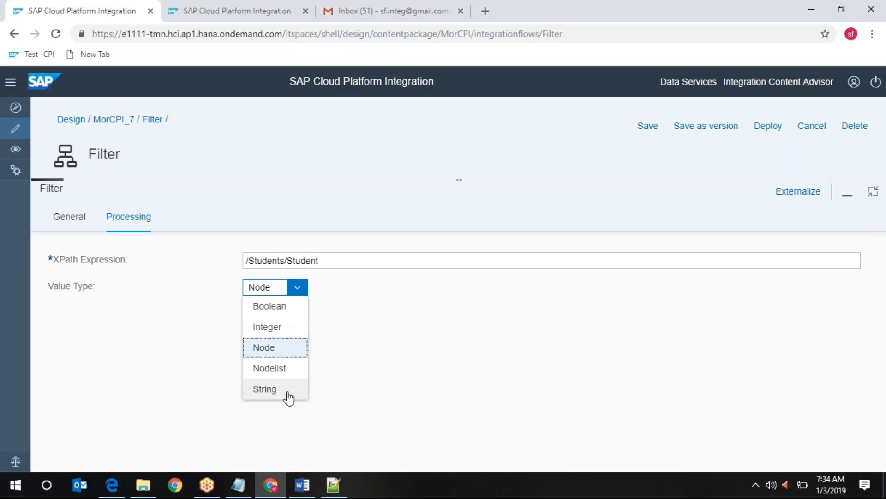
click(613, 20)
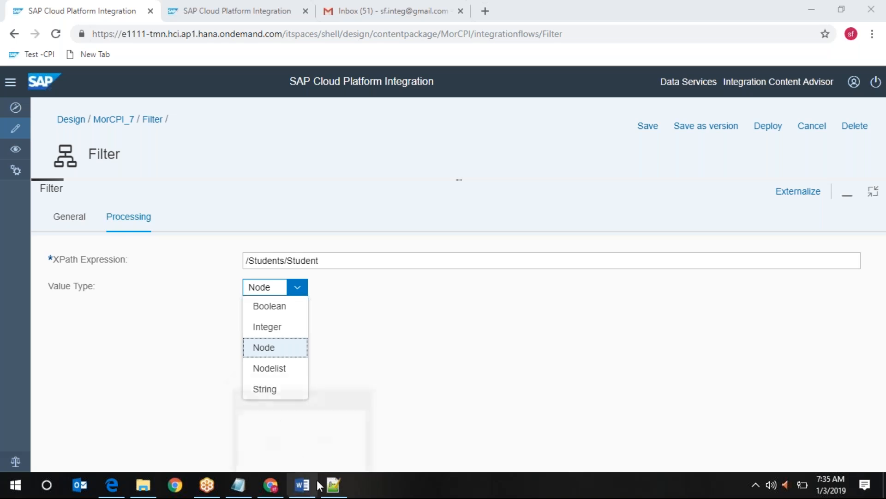
mouse_move(331, 485)
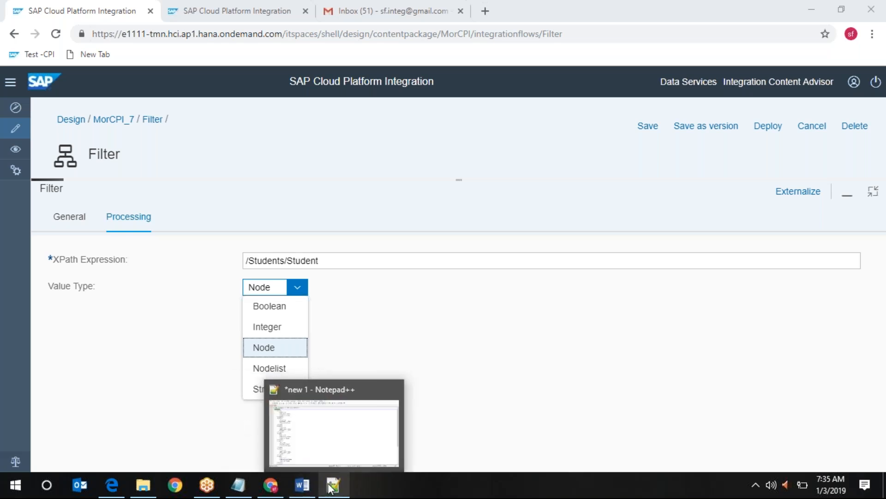
click(331, 485)
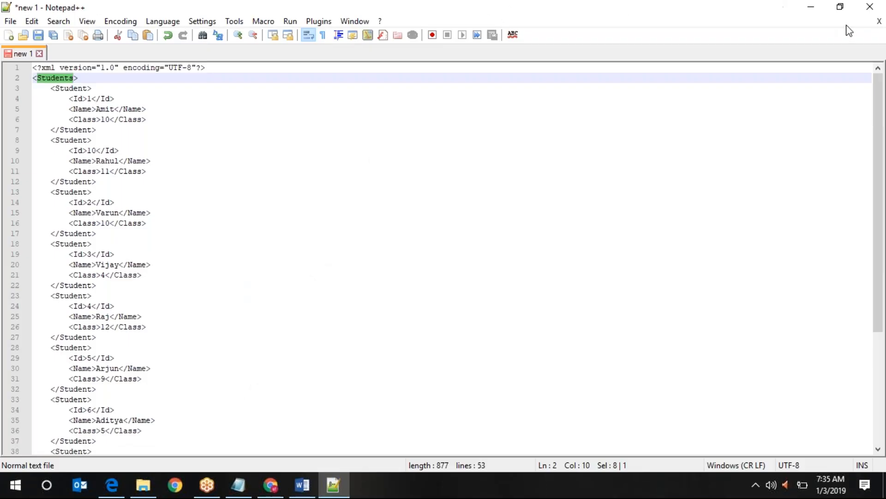
click(812, 7)
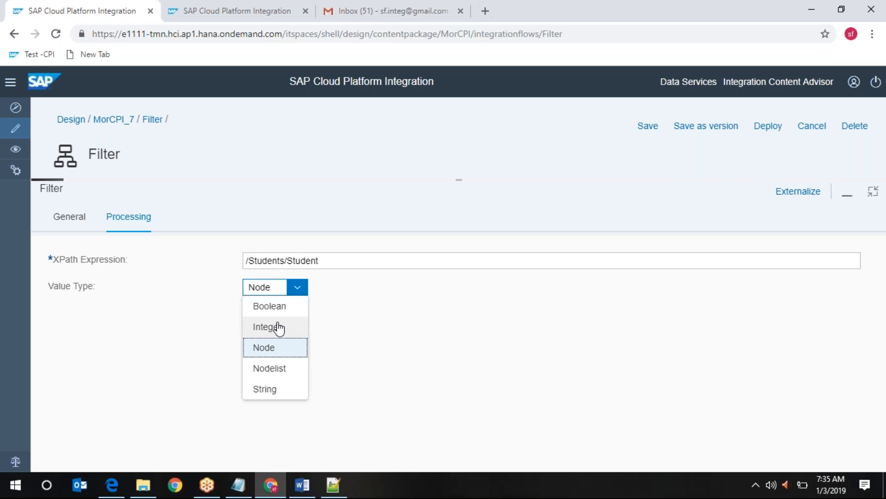
- Set the Value Type to String and highlight the first student's Id element in Notepad++, returning to the Filter settings
click(268, 390)
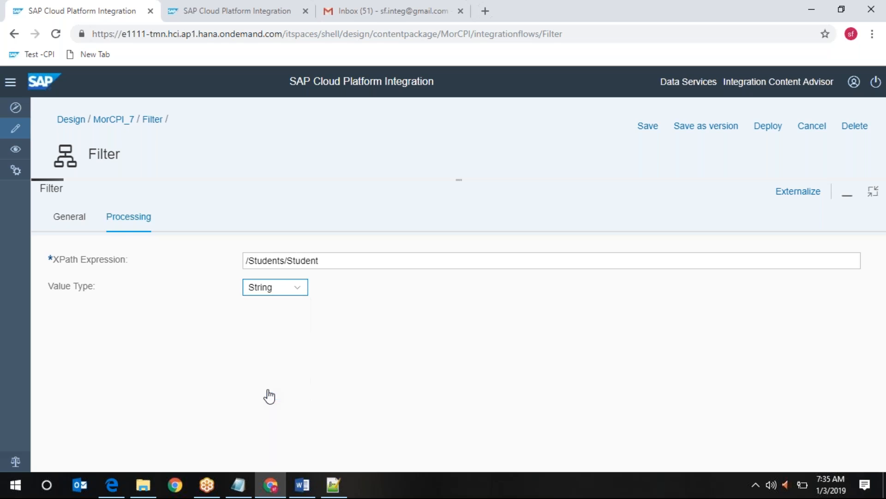
click(336, 489)
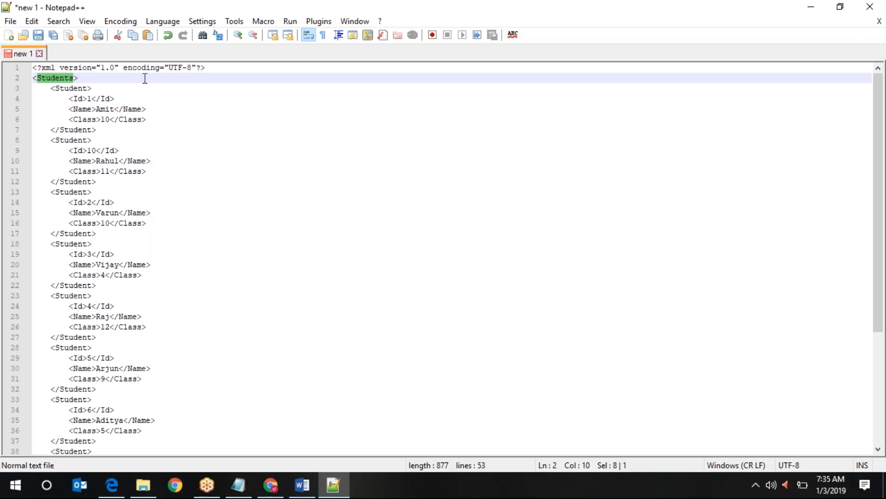
double_click(80, 98)
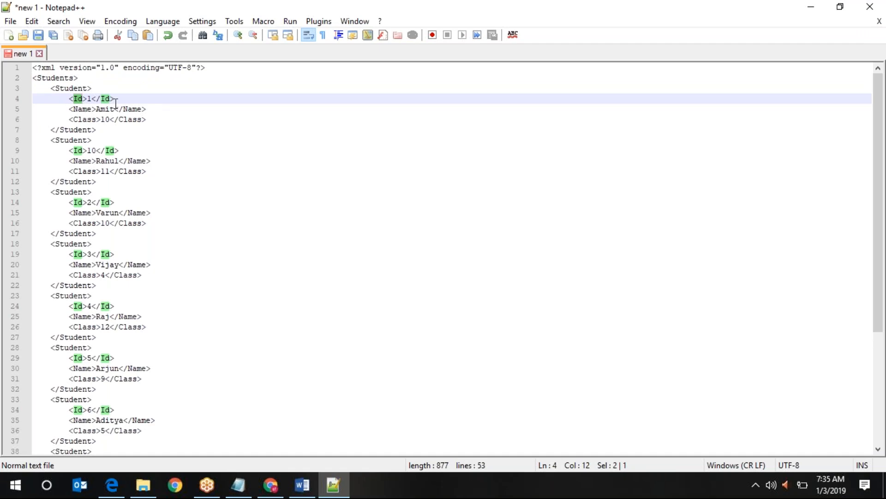
drag(118, 98, 50, 99)
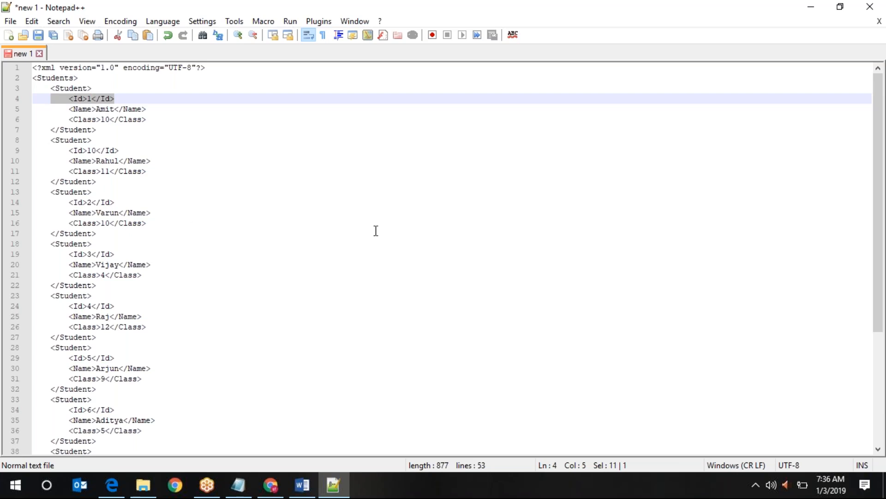
click(808, 9)
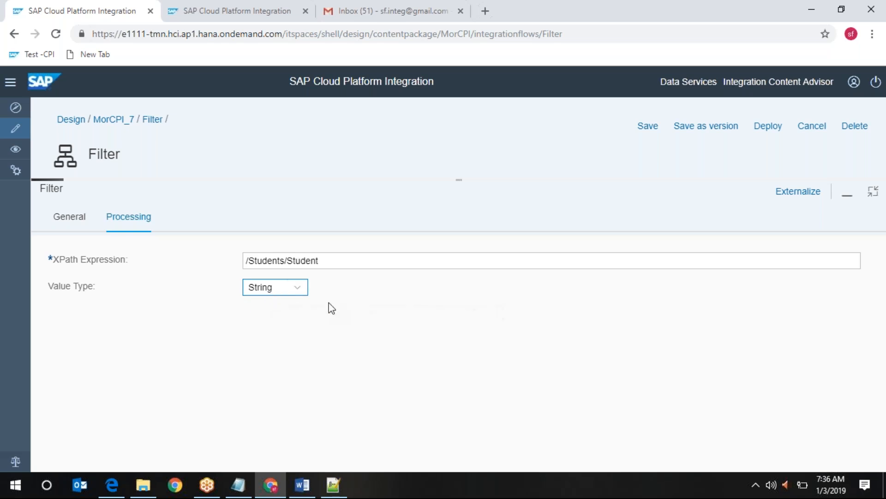
- Set the Branch A Filter's Value Type to Nodelist, keeping the XPath Expression /Students/Student
click(298, 288)
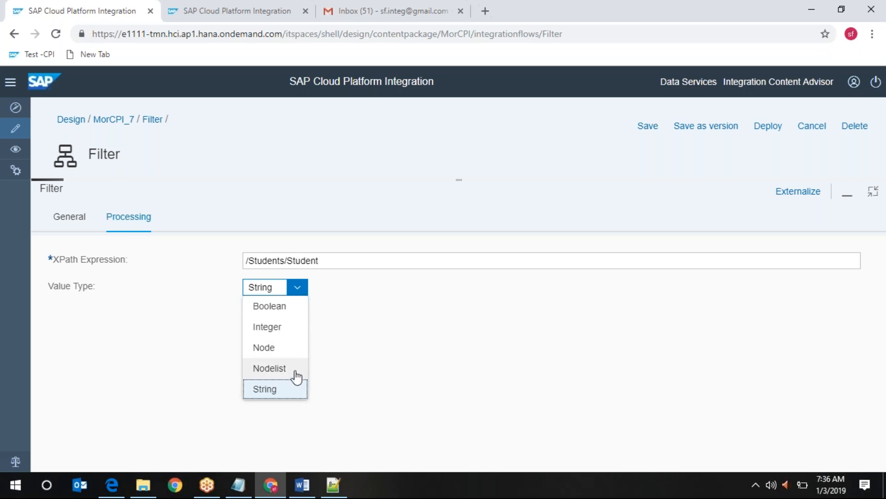
click(345, 257)
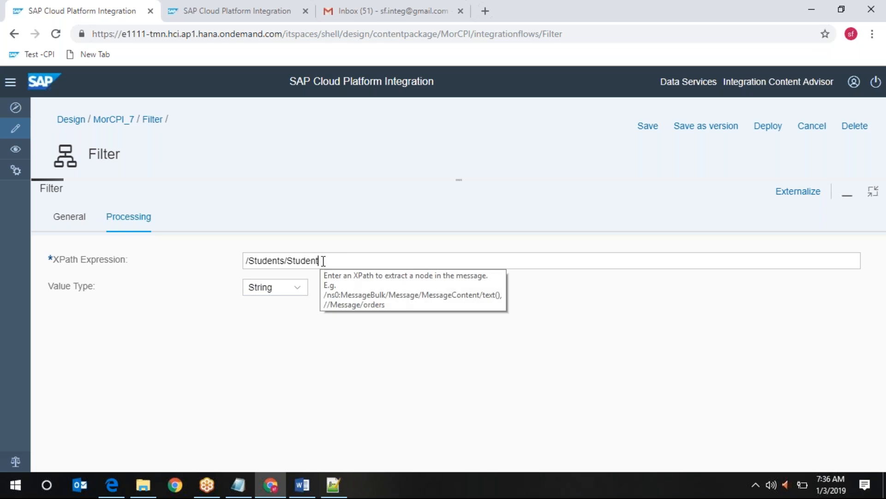
click(302, 292)
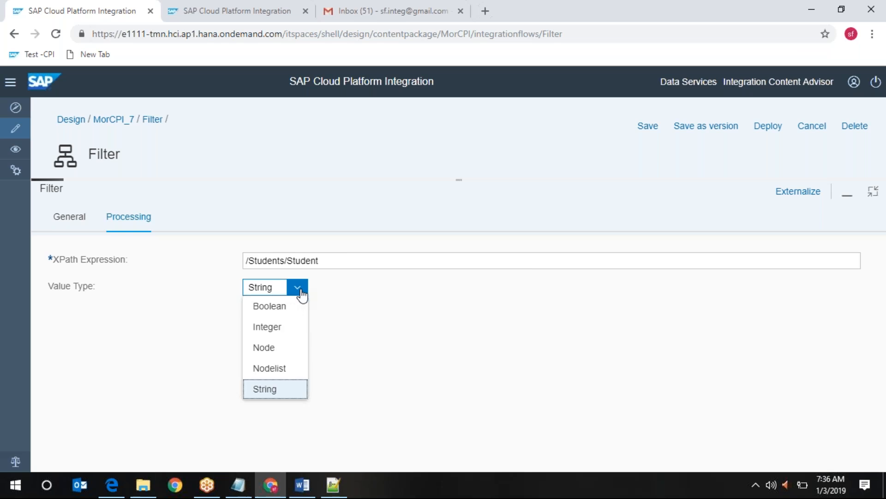
click(292, 373)
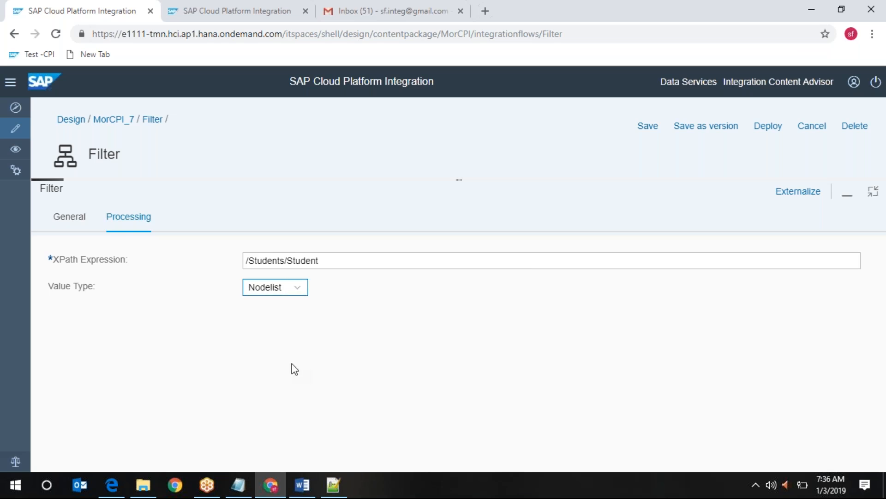
- Review the connection details and mail attributes of the Mail channel between the End event and Receiver1
click(873, 198)
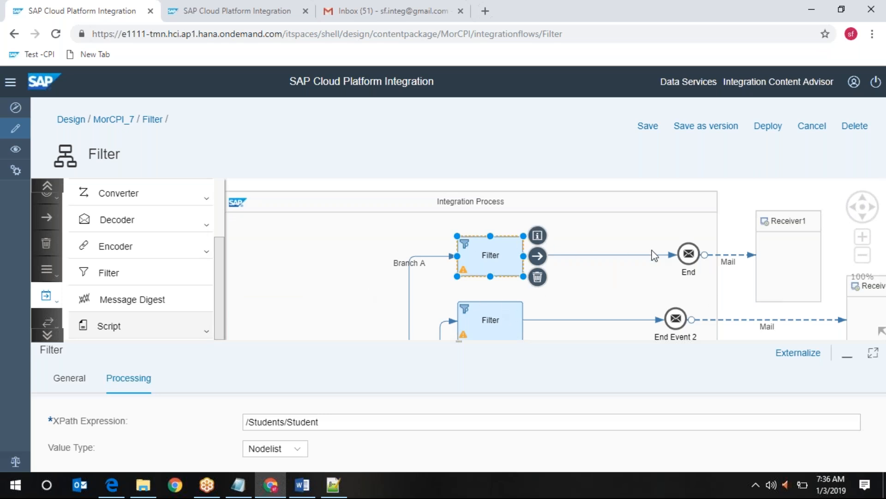
click(737, 256)
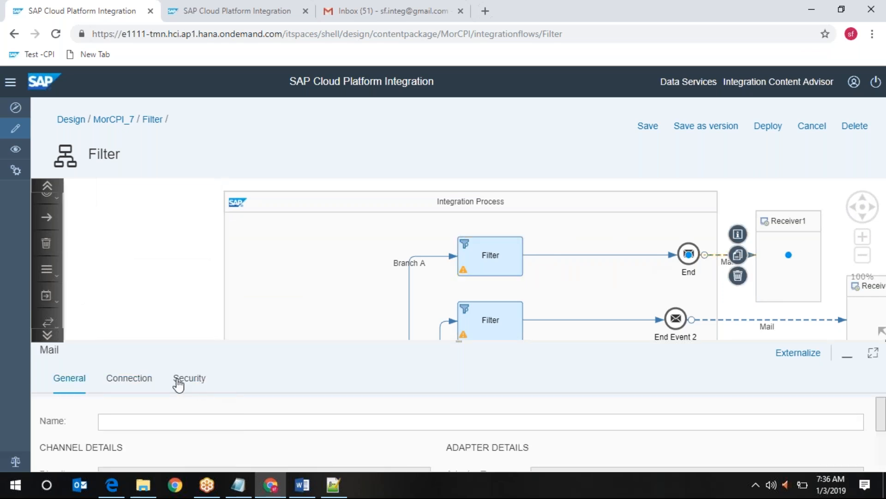
click(141, 379)
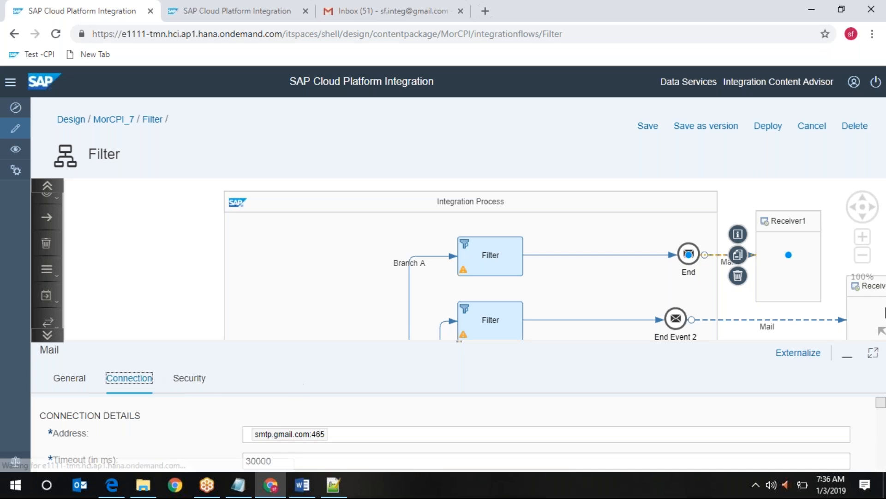
click(874, 353)
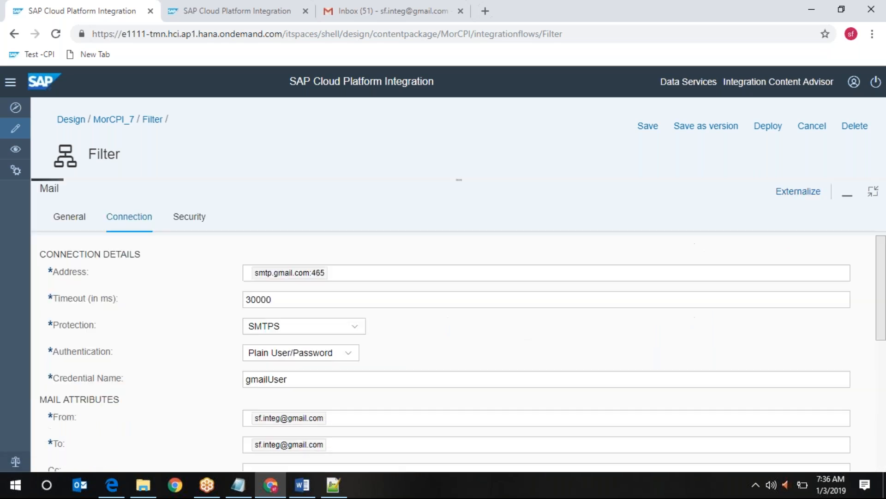
scroll(596, 405, down, 3)
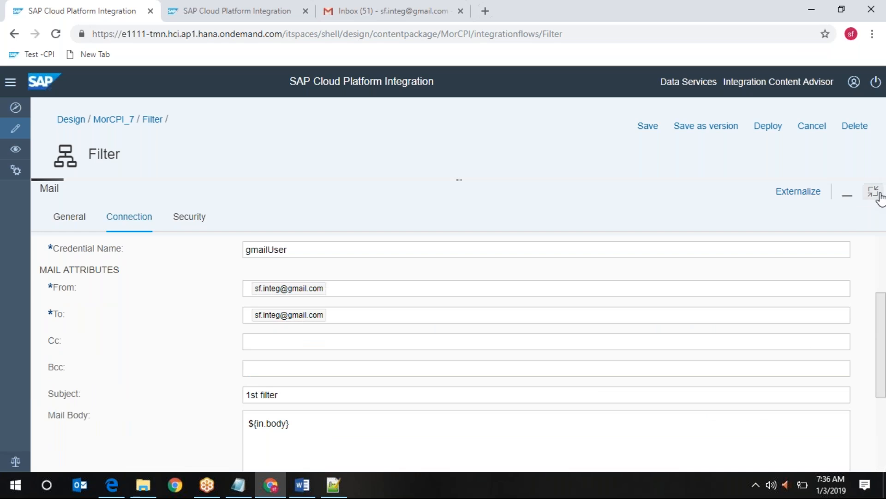
click(874, 192)
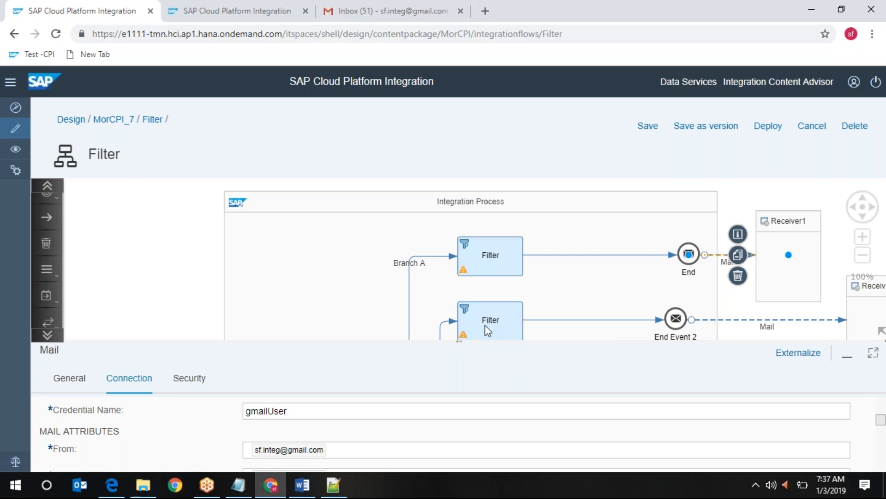
- Inspect the Branch B Filter's XPath and value type, highlight the Class tags in Notepad++, and return to Chrome
mouse_move(492, 331)
click(475, 321)
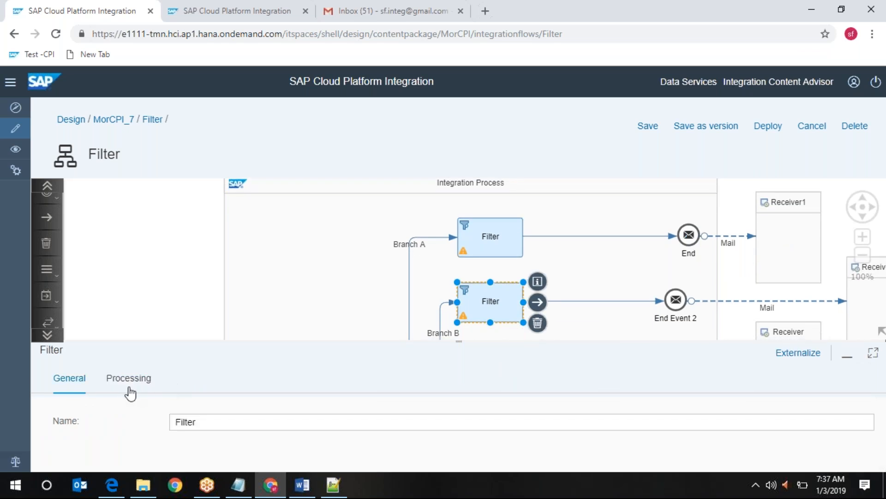
click(128, 389)
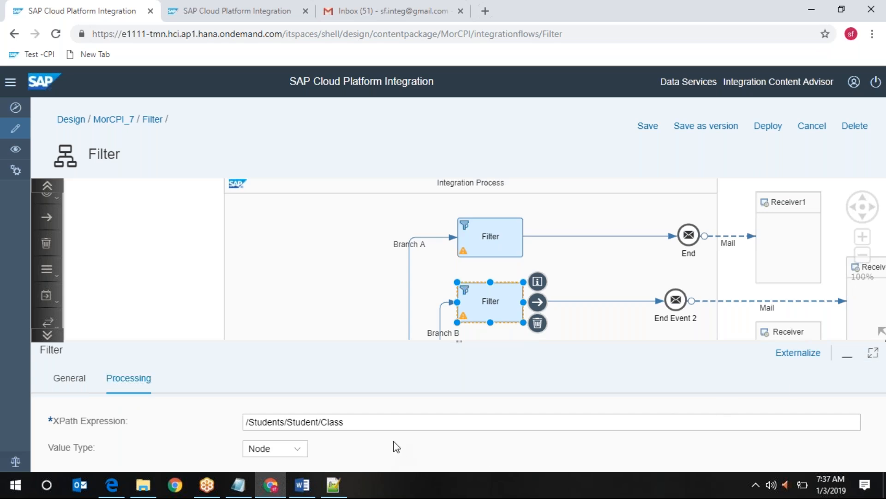
click(333, 493)
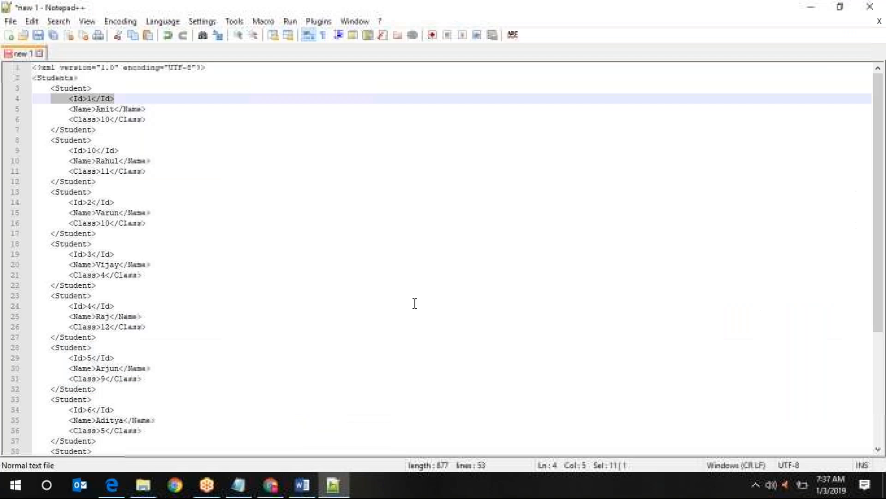
double_click(79, 120)
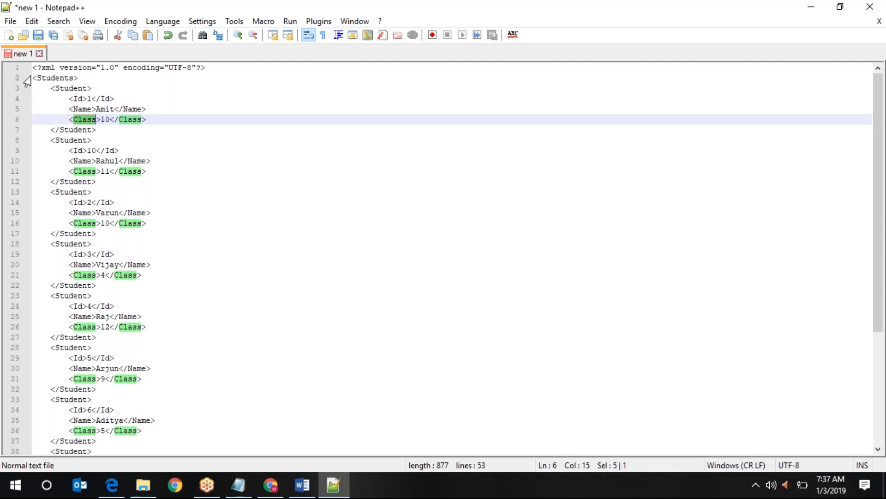
click(809, 6)
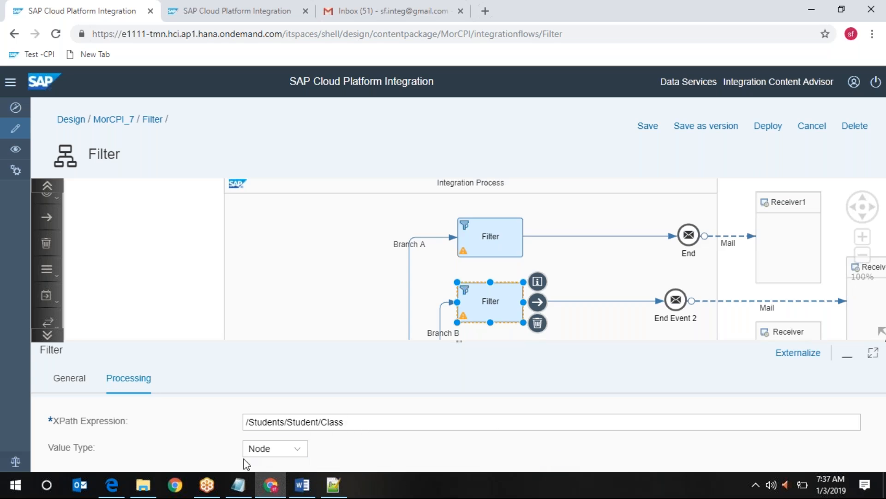
- Highlight the first student's complete Class element in the Notepad++ XML and return to the Branch B Filter settings
click(333, 487)
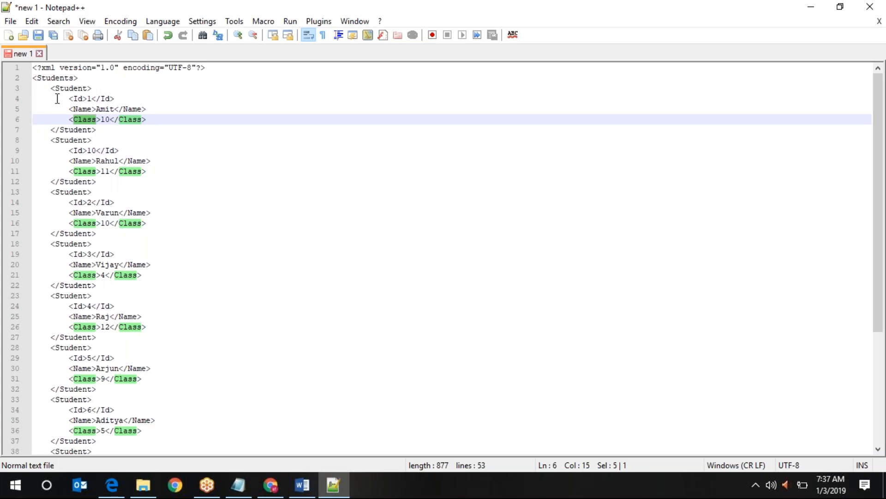
click(154, 116)
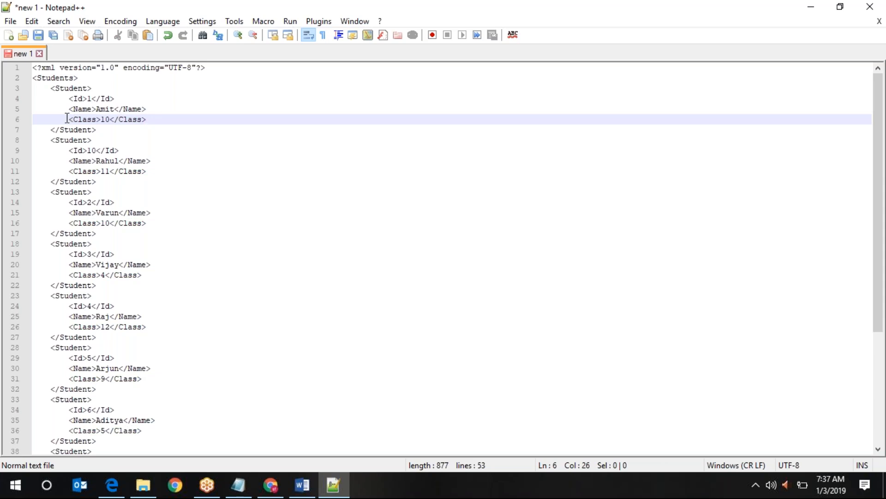
drag(69, 119, 149, 119)
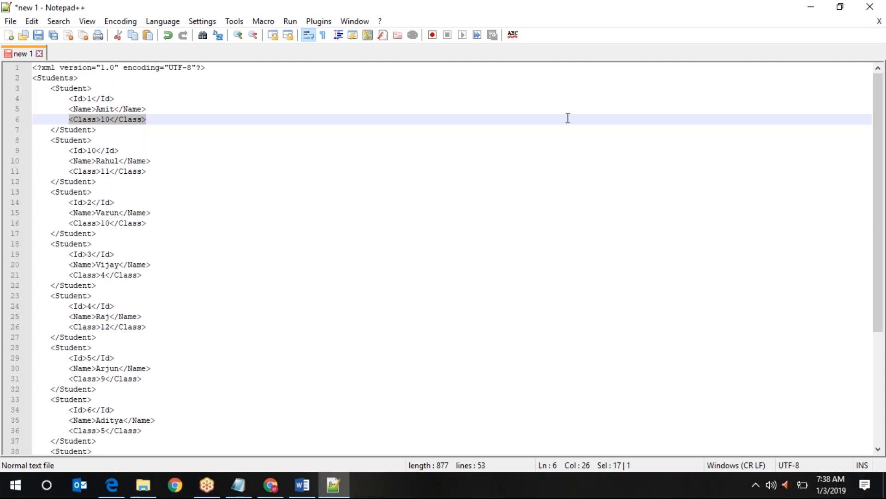
click(691, 16)
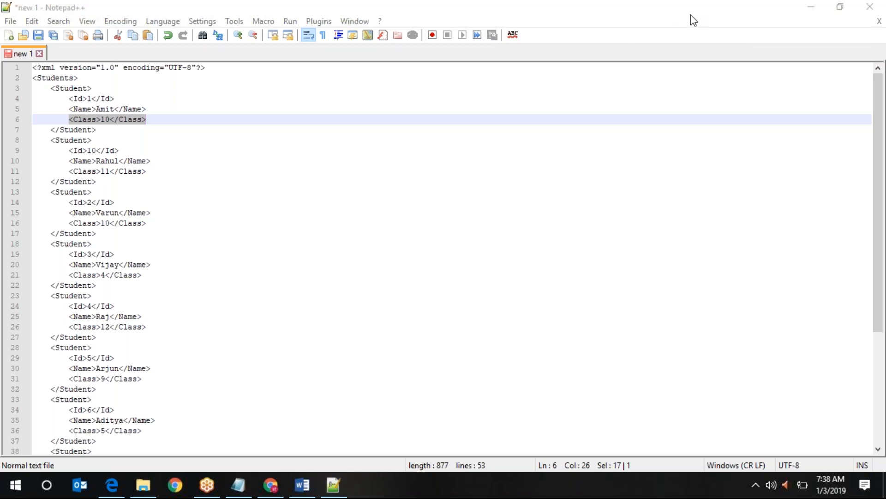
click(805, 6)
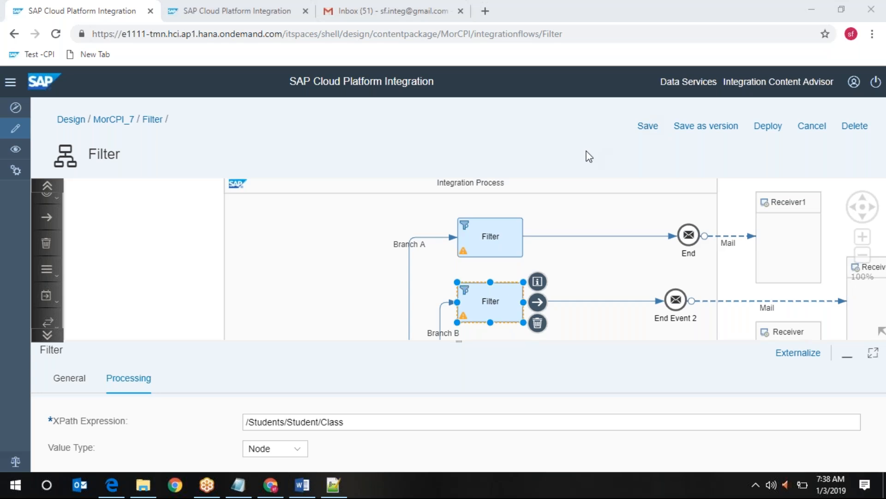
- Inspect the processing settings of the Filter leading to End Event 3 and highlight the Id tags in Notepad++, returning to Chrome
click(862, 216)
click(862, 218)
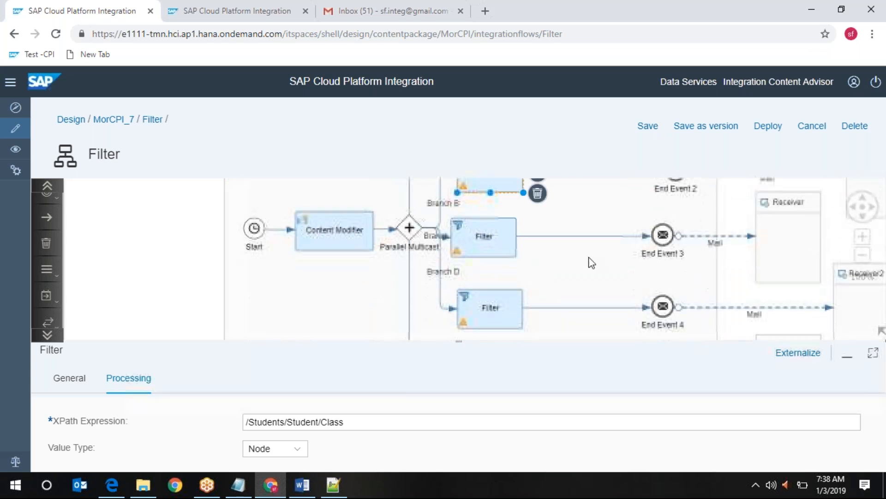
click(492, 248)
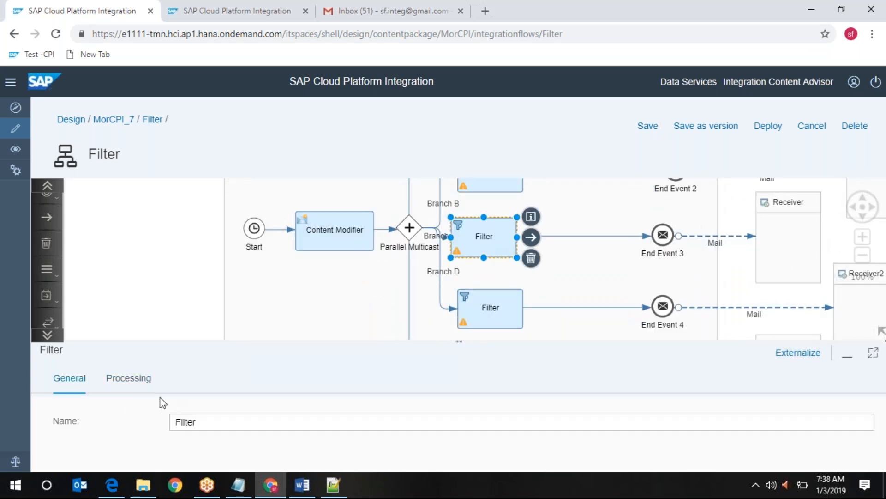
click(144, 384)
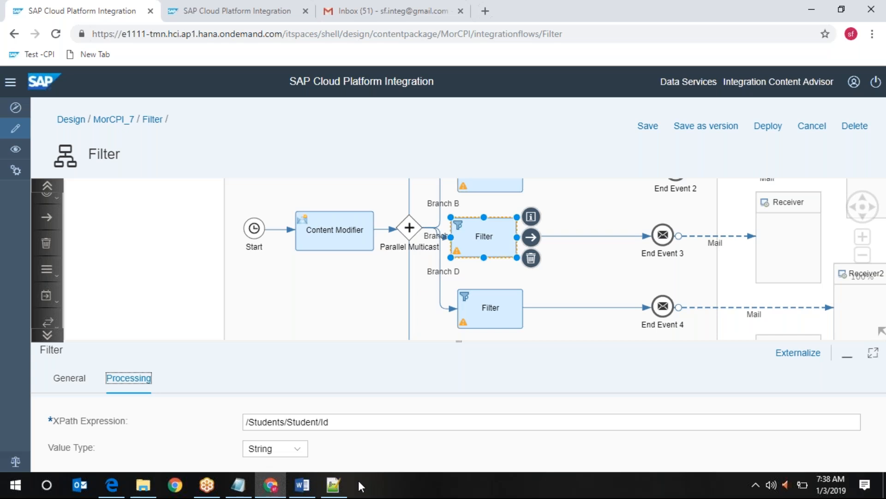
click(327, 459)
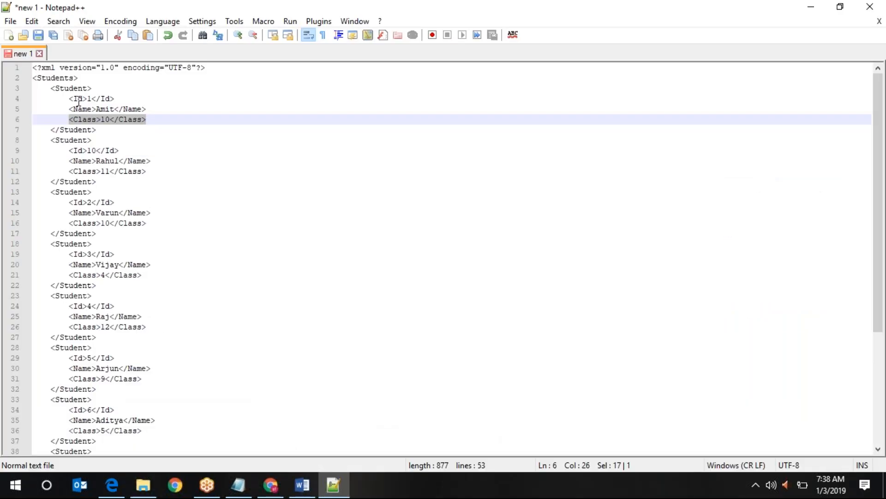
double_click(78, 99)
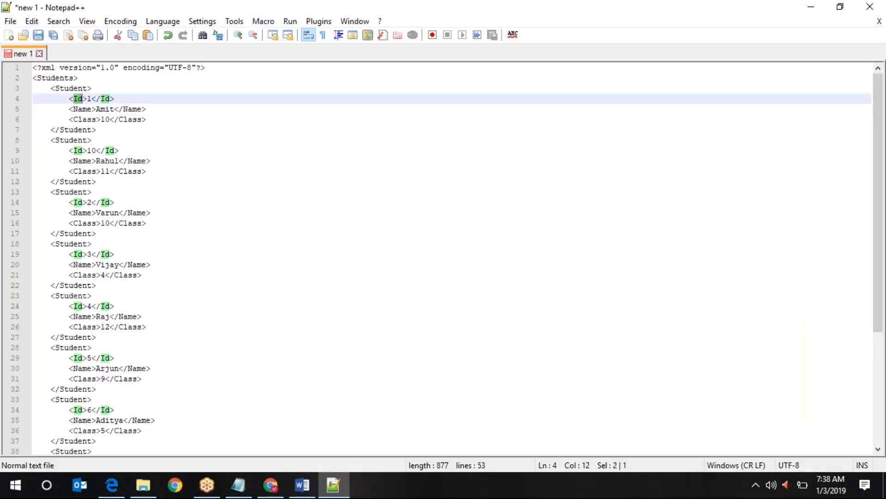
click(812, 6)
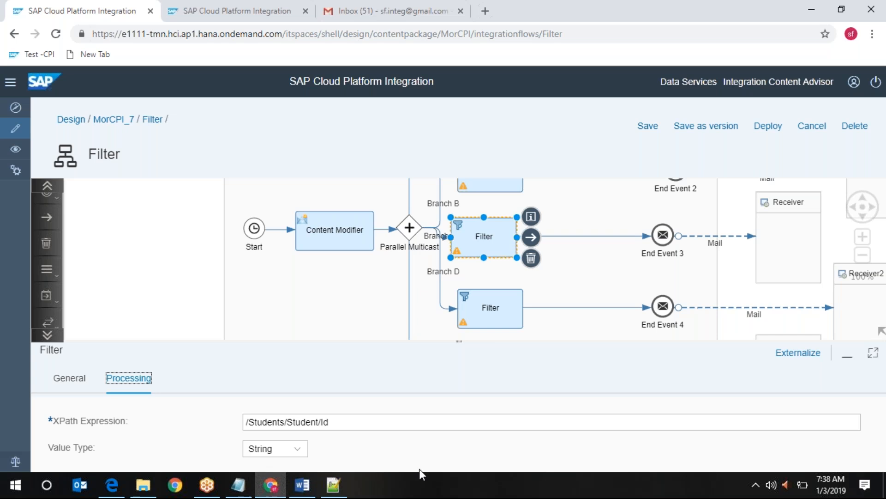
- Recheck the first student's Id element in Notepad++ and return to the settings of the Filter before End Event 3
click(332, 486)
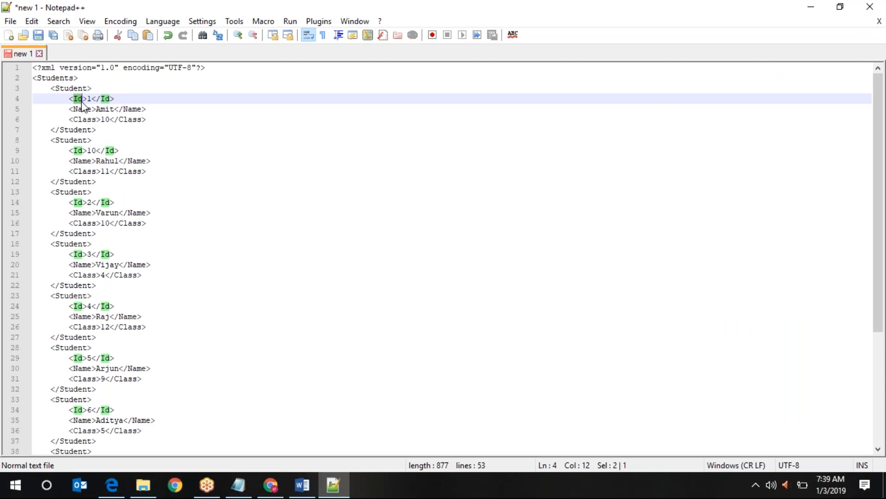
click(149, 100)
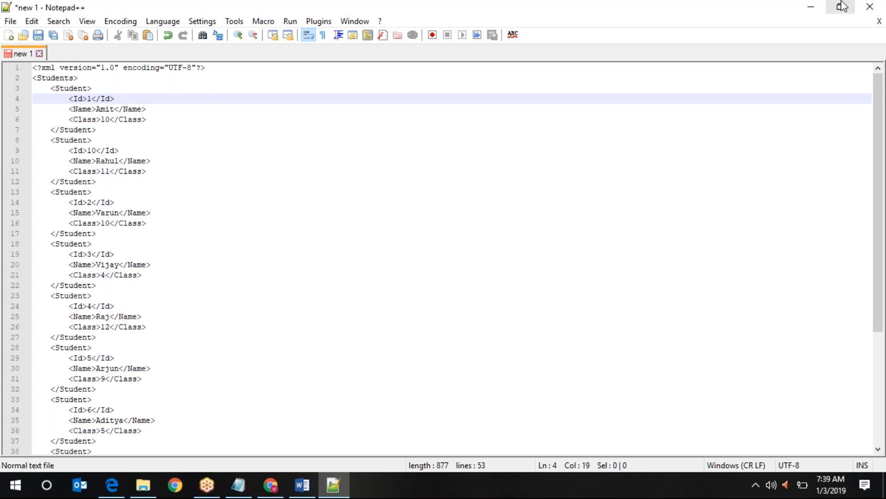
click(804, 5)
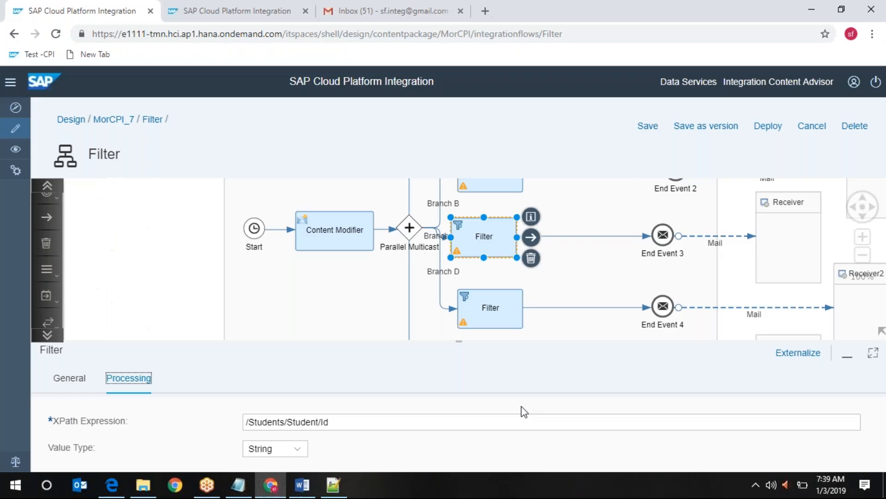
- Review the connection settings, subject and mail body of the Mail channel from End Event 3
click(727, 235)
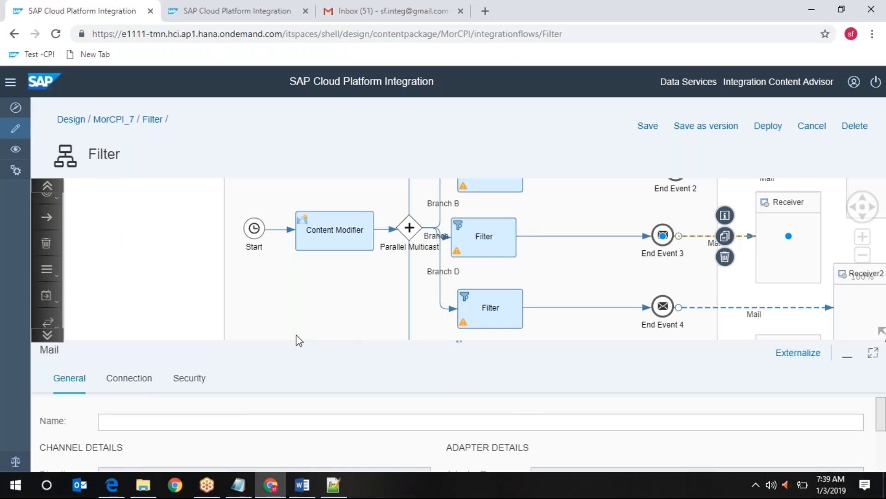
click(116, 379)
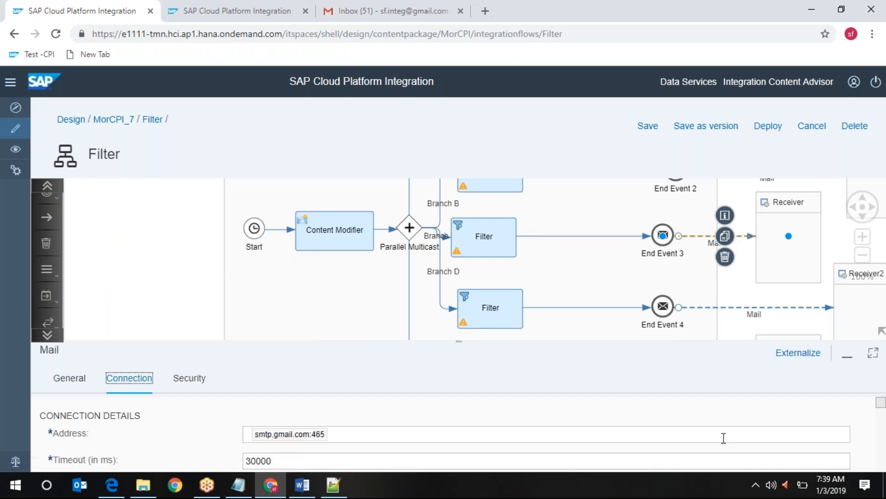
scroll(724, 438, down, 5)
scroll(730, 419, down, 1)
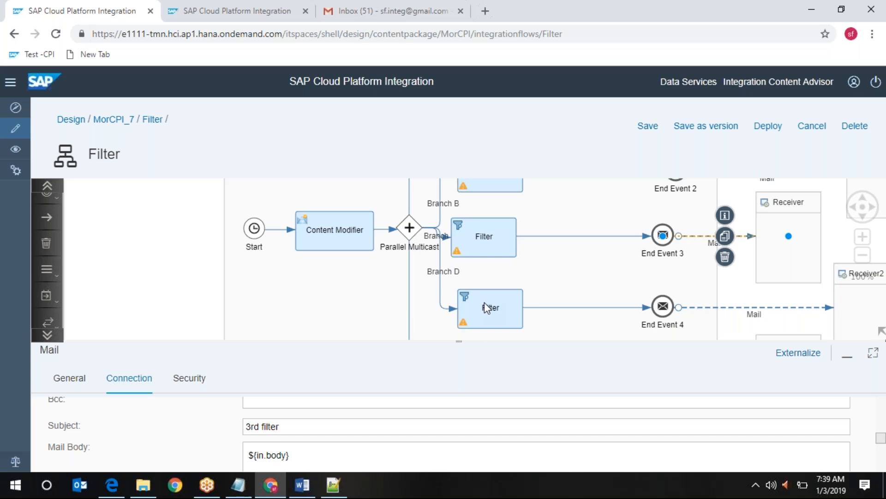
- Examine the Branch D Filter's XPath condition and value type, compare them with the student Ids in Notepad++, and return to Chrome
click(486, 307)
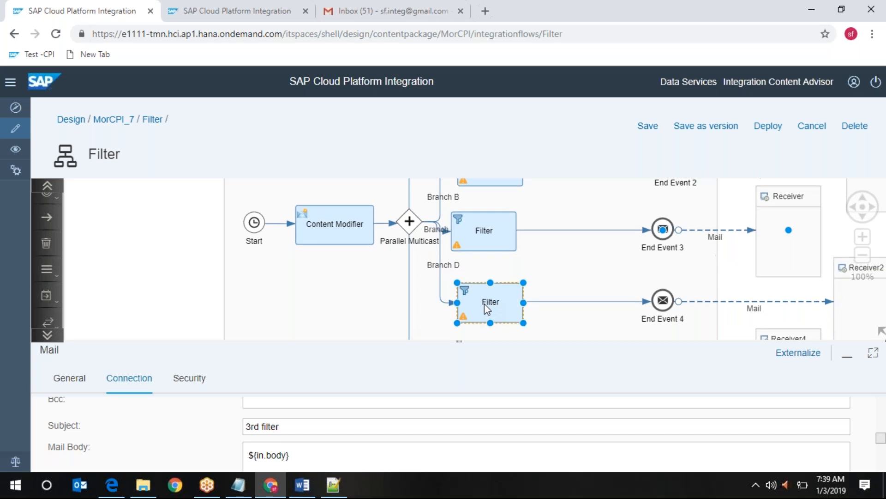
click(148, 384)
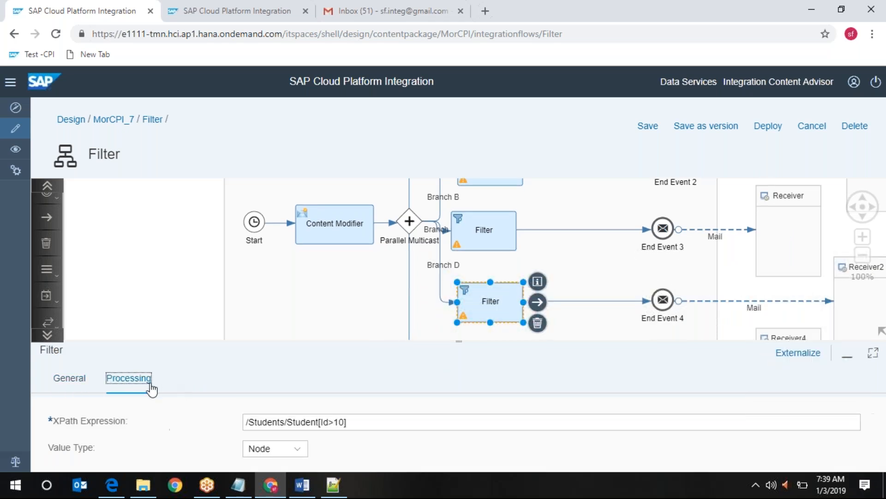
click(873, 356)
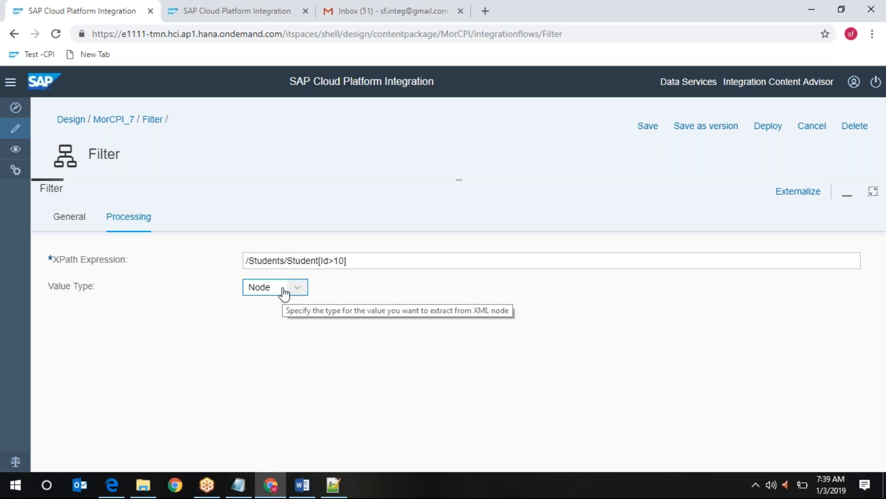
mouse_move(301, 485)
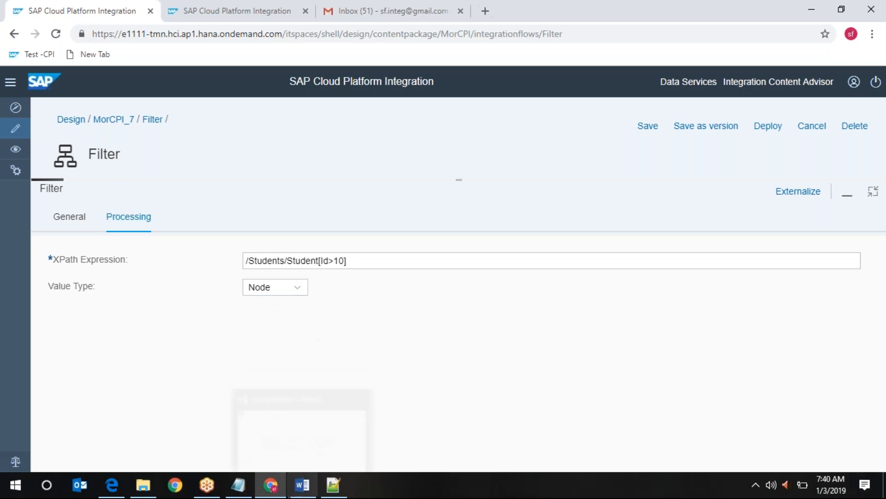
mouse_move(332, 488)
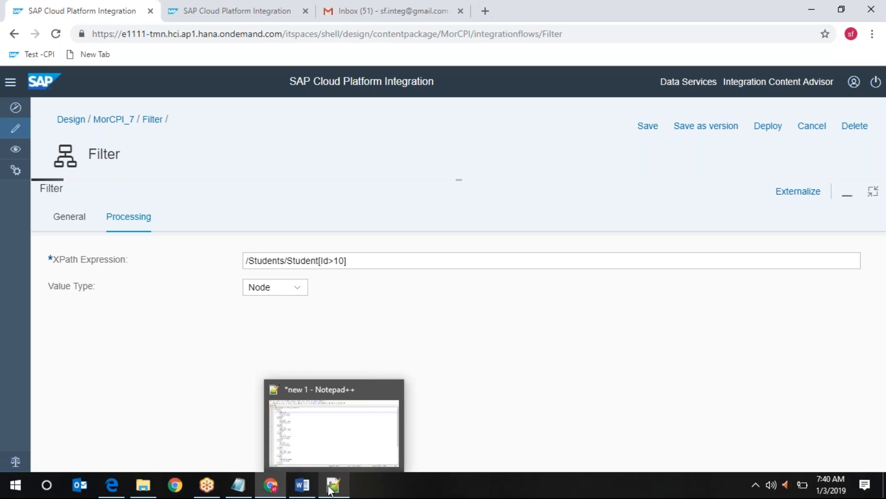
click(332, 488)
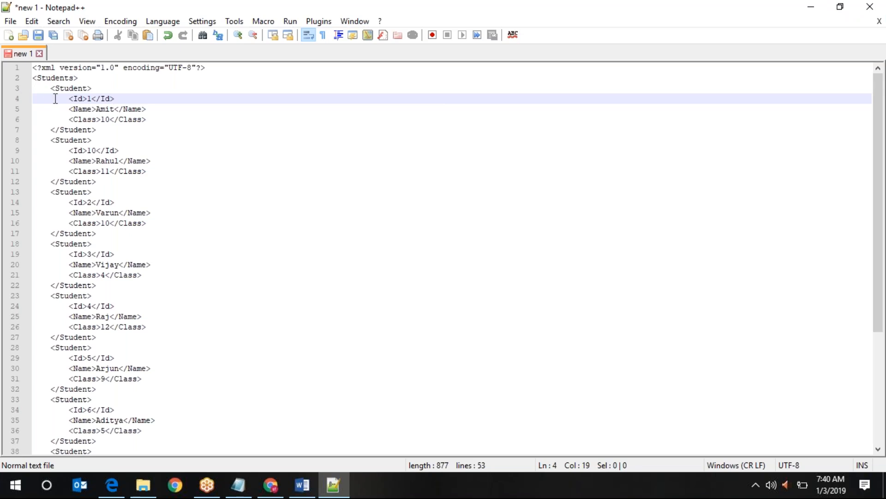
click(811, 10)
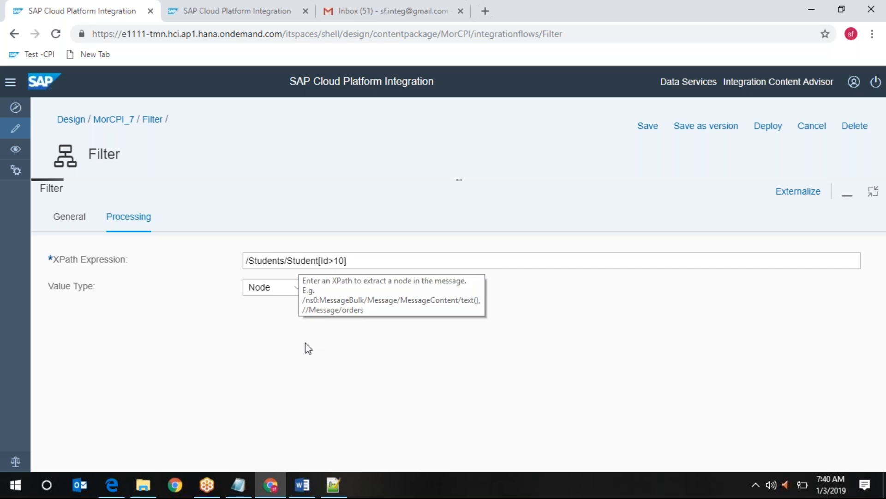
- Compare the student Ids in Notepad++ with the Branch D condition, highlighting the student record with Id 10, and return to Chrome
click(326, 484)
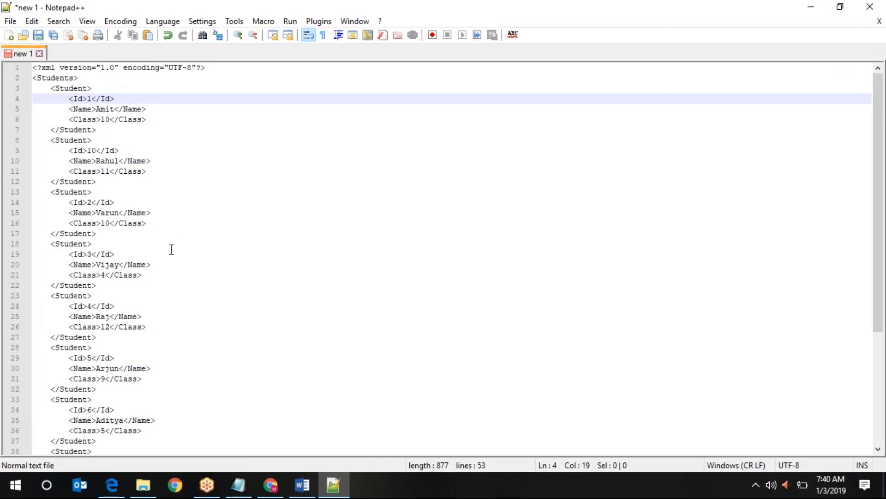
scroll(172, 255, down, 5)
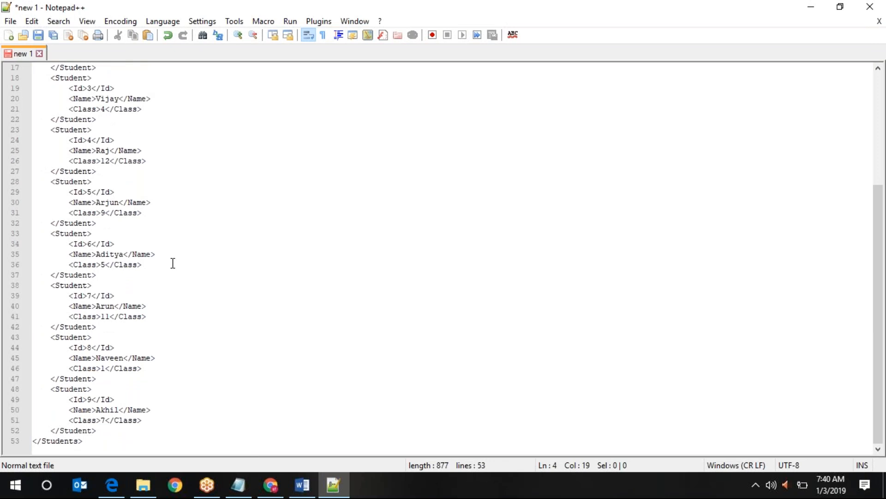
scroll(173, 262, up, 5)
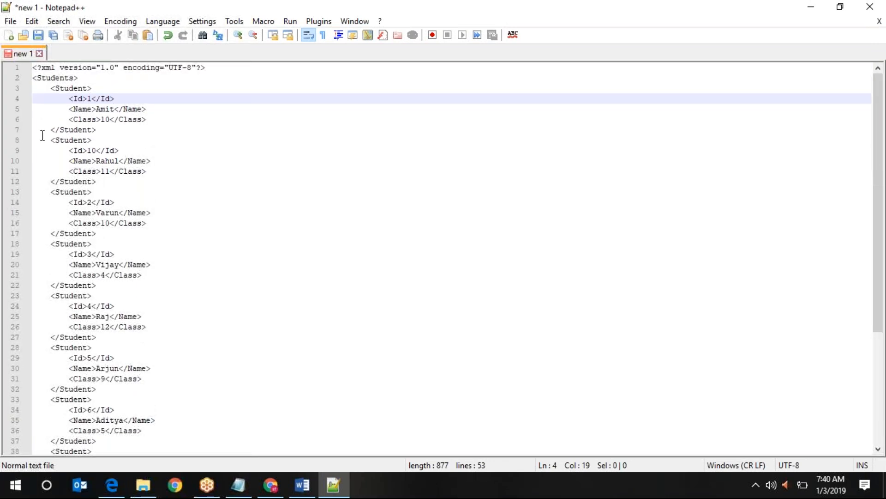
drag(52, 139, 113, 181)
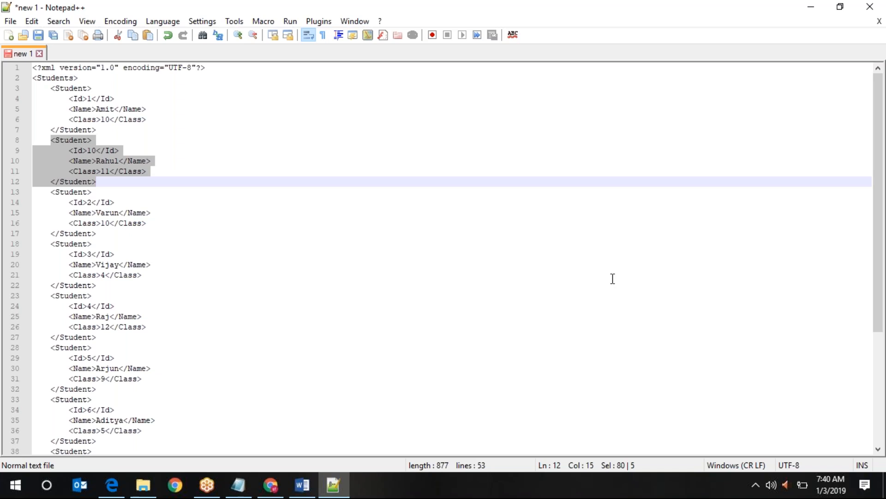
click(268, 488)
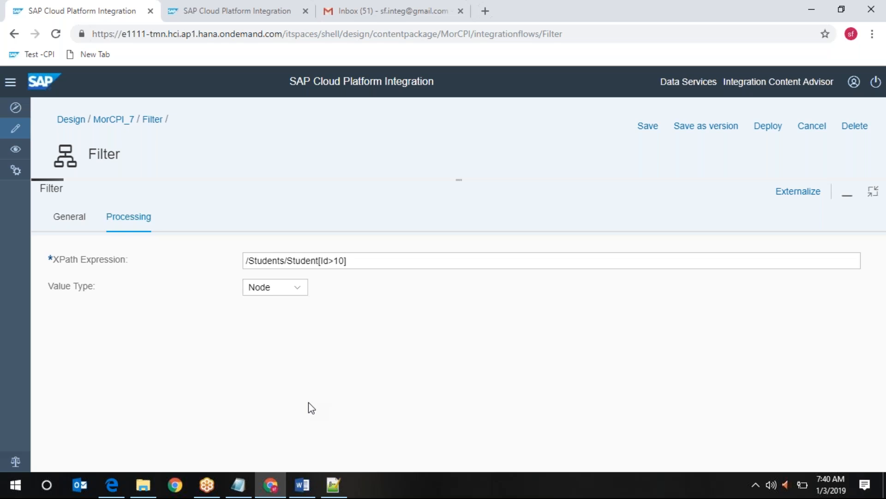
mouse_move(328, 491)
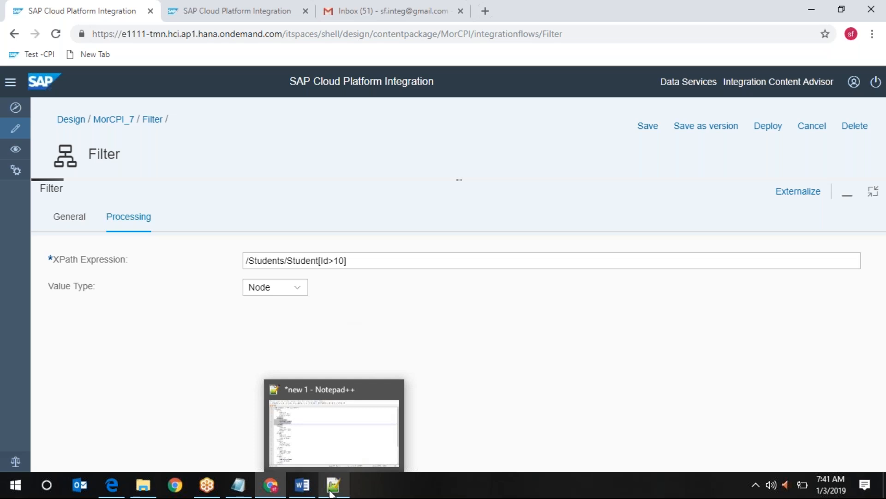
click(331, 492)
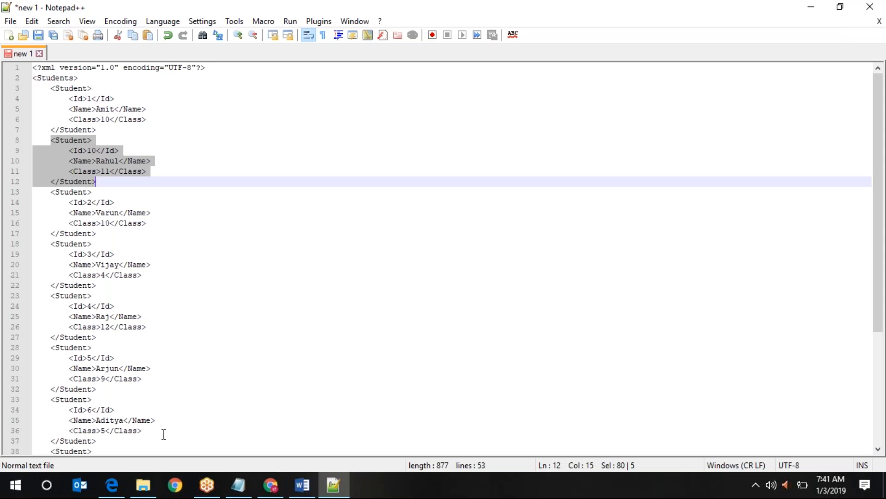
click(274, 486)
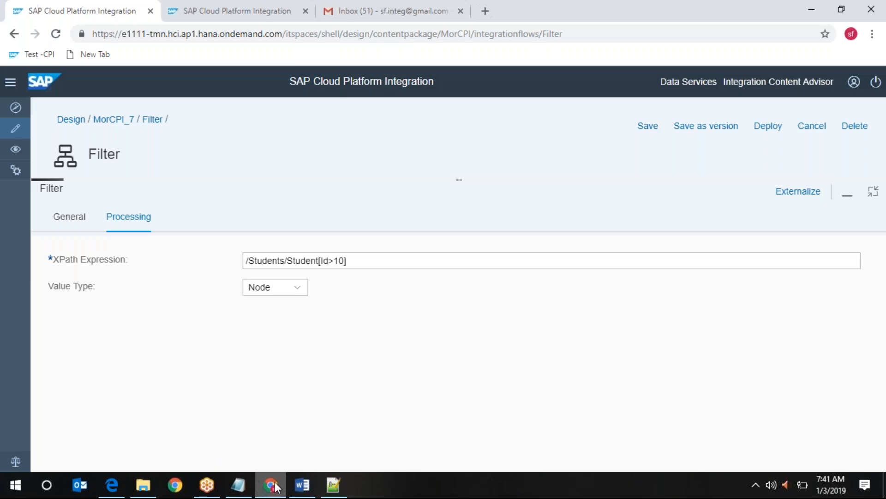
- Restore the flow diagram and inspect the processing settings of the Branch E Filter
click(876, 194)
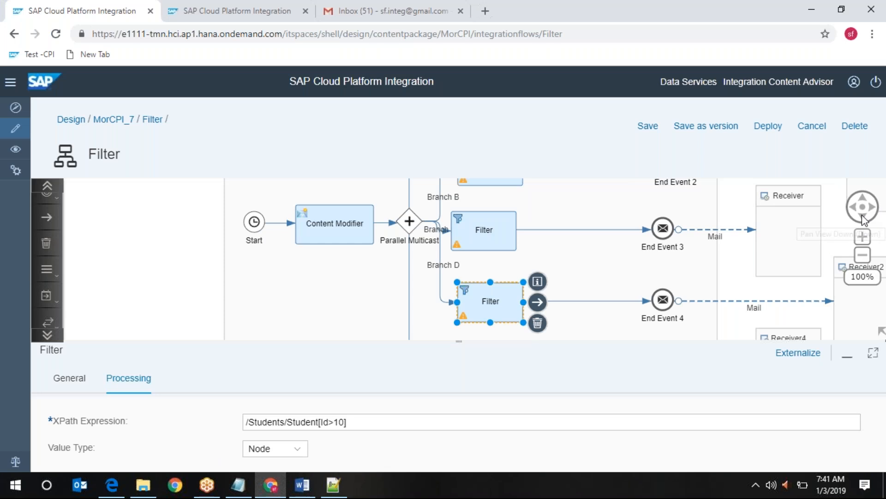
click(863, 218)
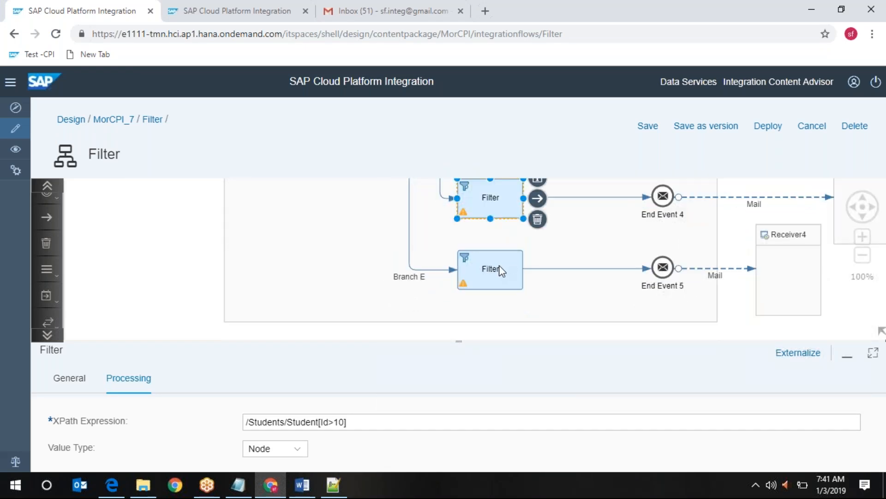
click(499, 266)
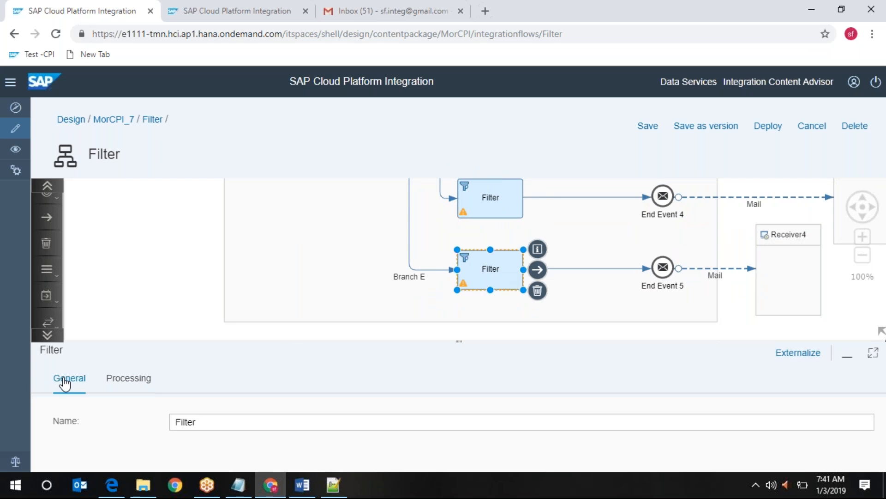
click(123, 379)
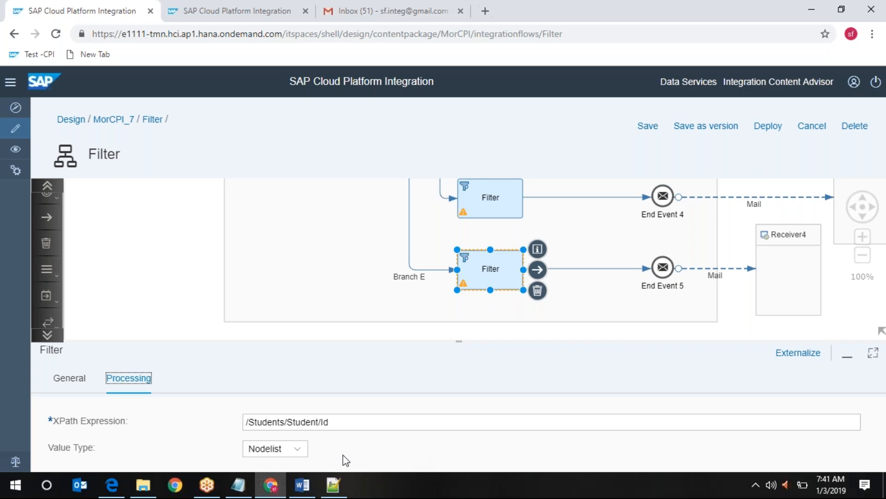
- Highlight the Id elements of the first three students in Notepad++ and return to the Branch E Filter's settings
mouse_move(342, 484)
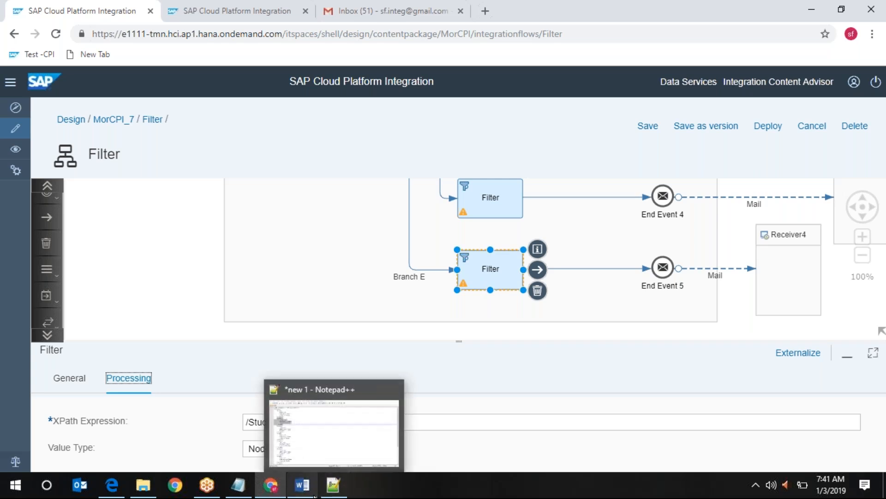
click(333, 486)
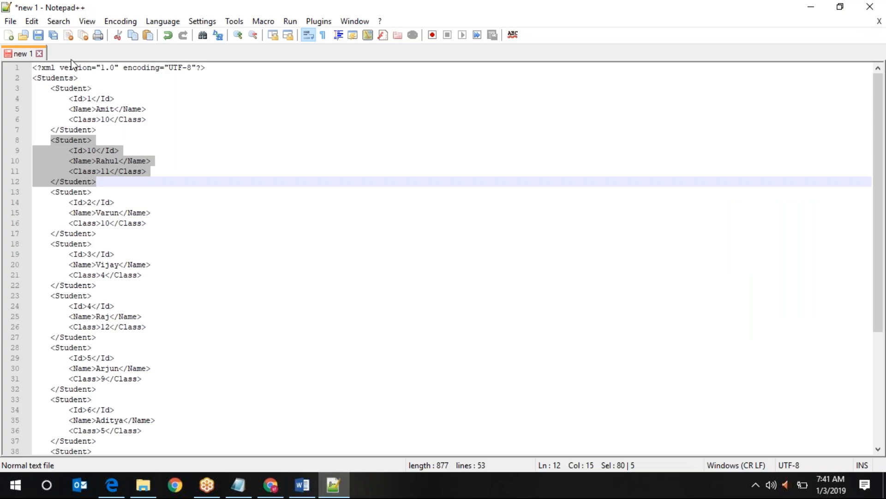
drag(73, 92, 118, 100)
drag(69, 151, 119, 151)
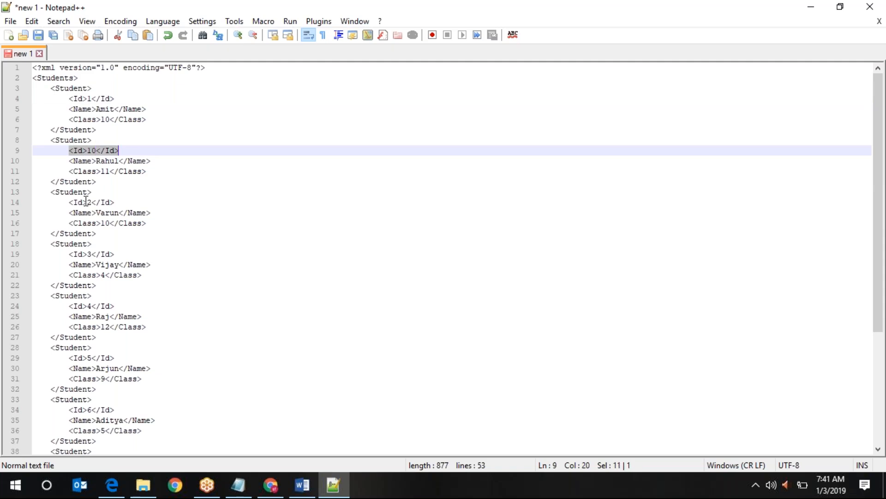
drag(83, 202, 114, 201)
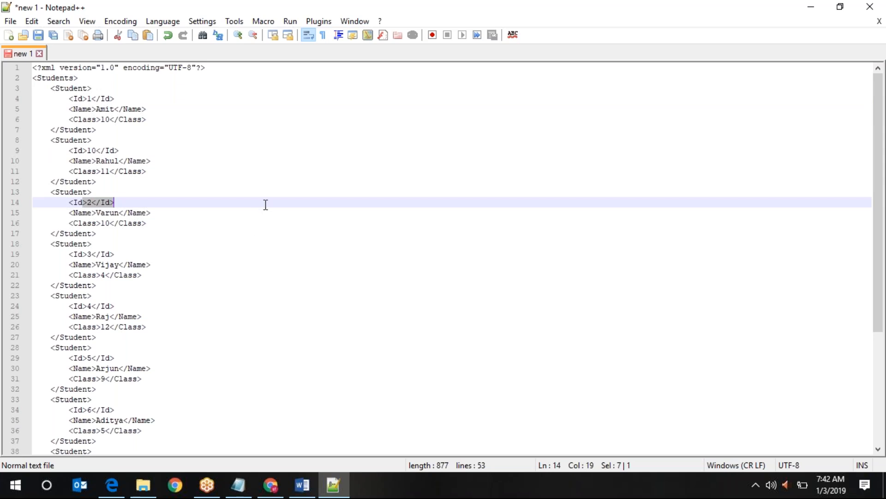
click(821, 8)
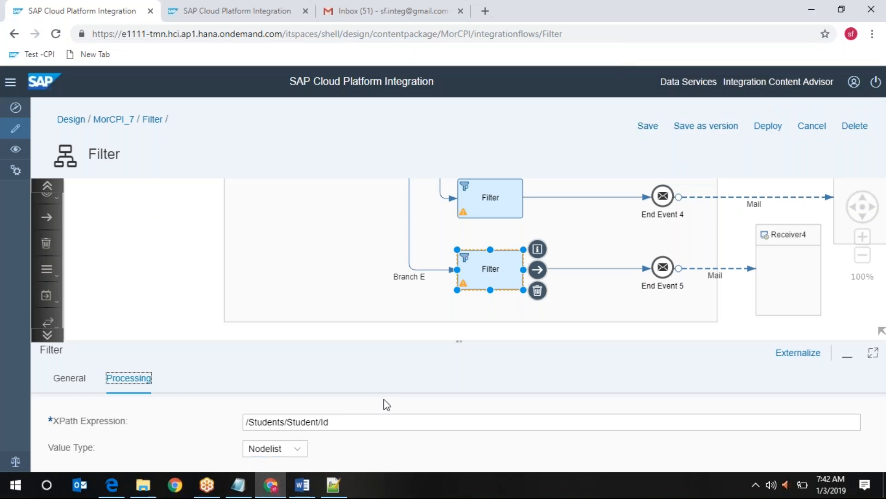
- Save the Filter flow as version 1.0.4 and deploy it, checking the Gmail inbox meanwhile
click(706, 127)
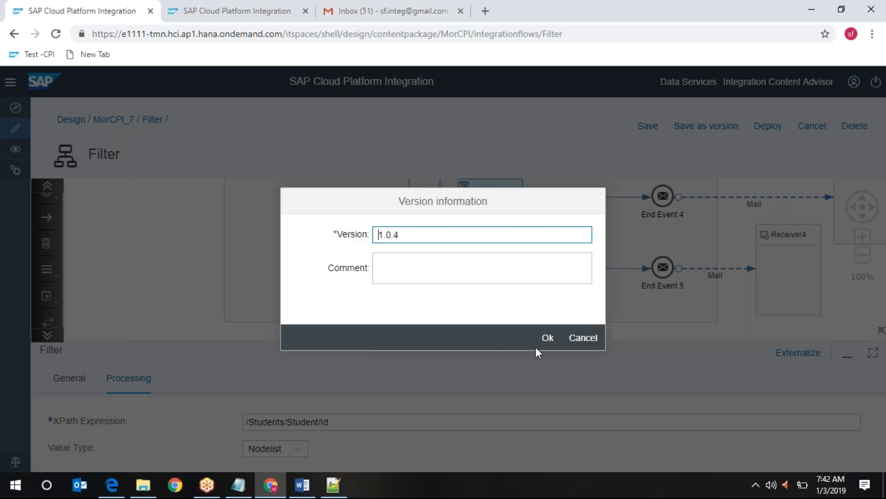
click(547, 338)
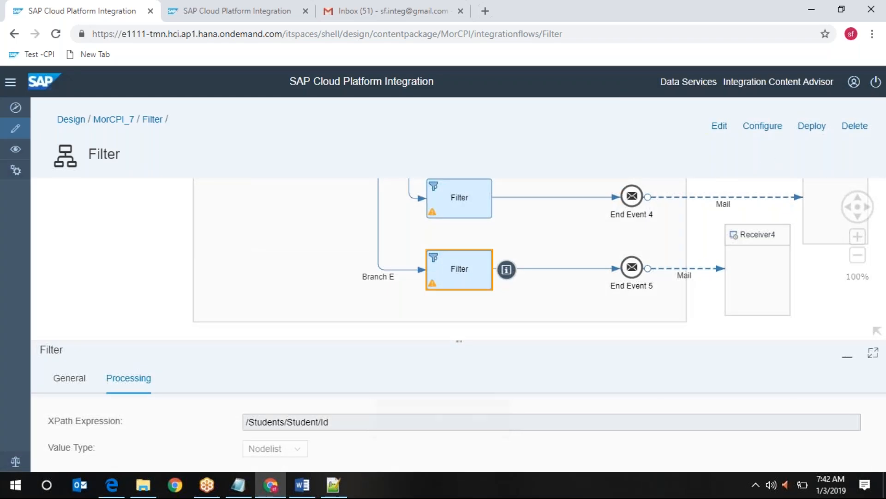
click(822, 125)
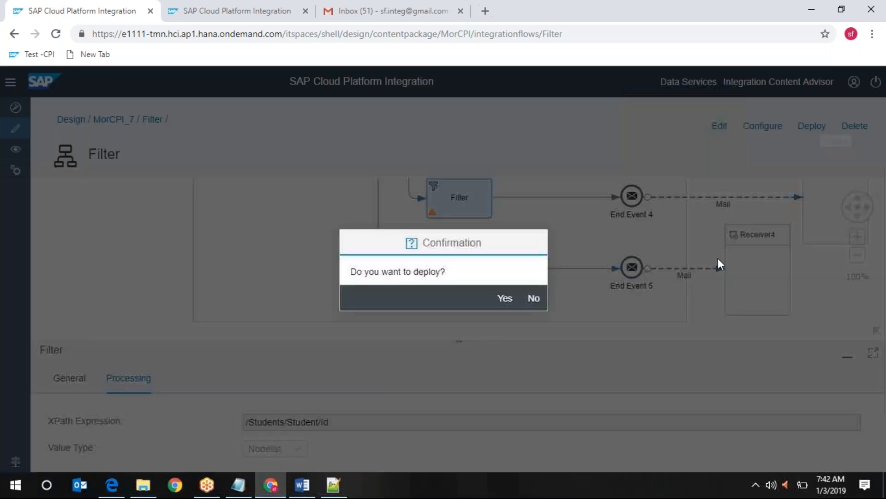
click(510, 302)
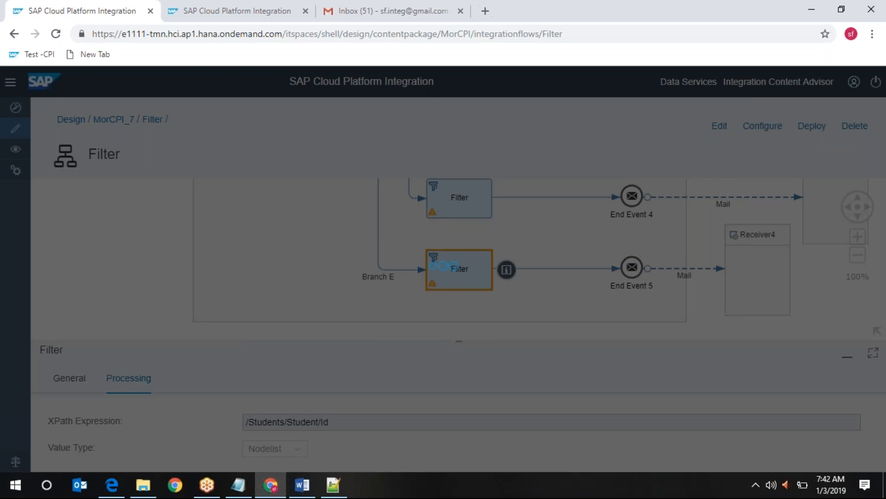
click(376, 5)
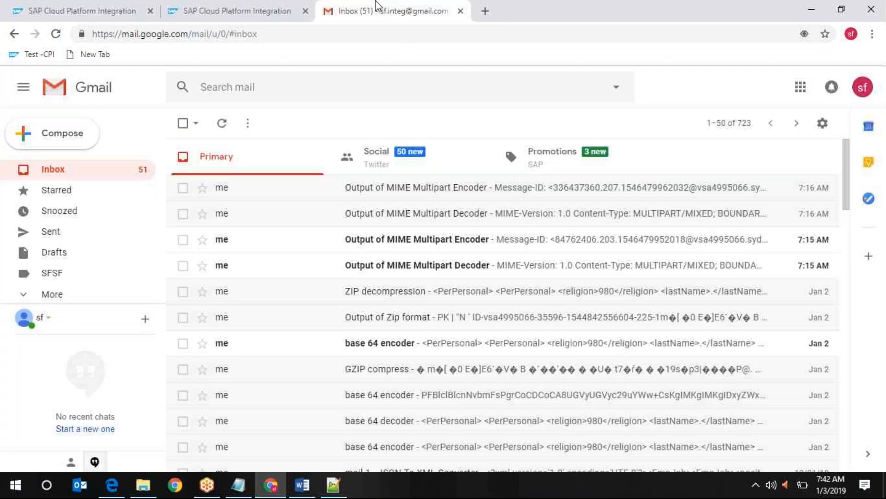
click(103, 10)
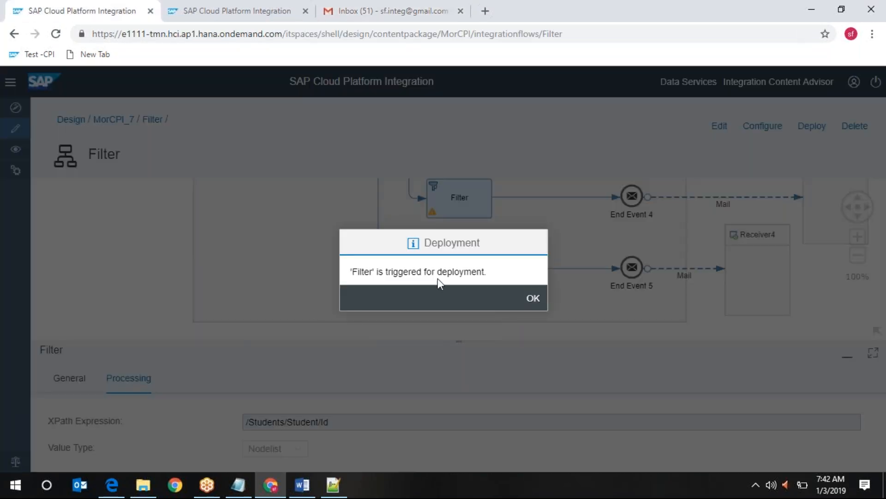
click(534, 298)
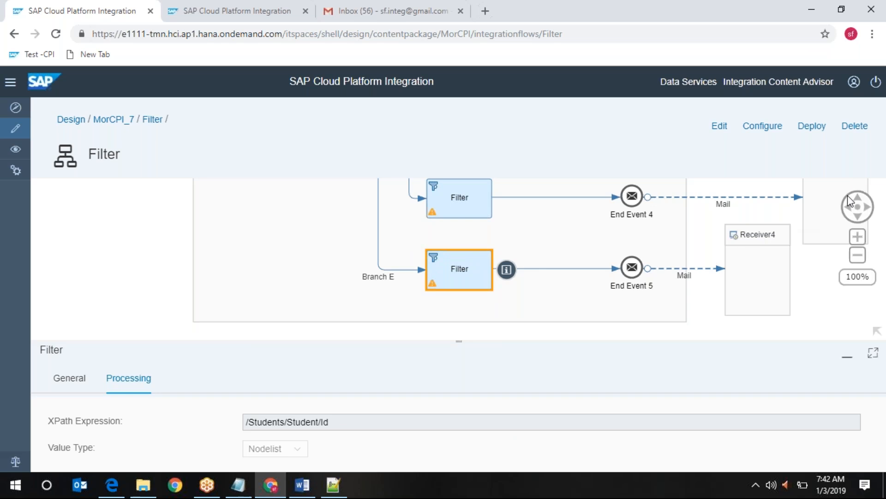
- Review the XPath expression and value type in the Branch A Filter's processing settings
click(857, 202)
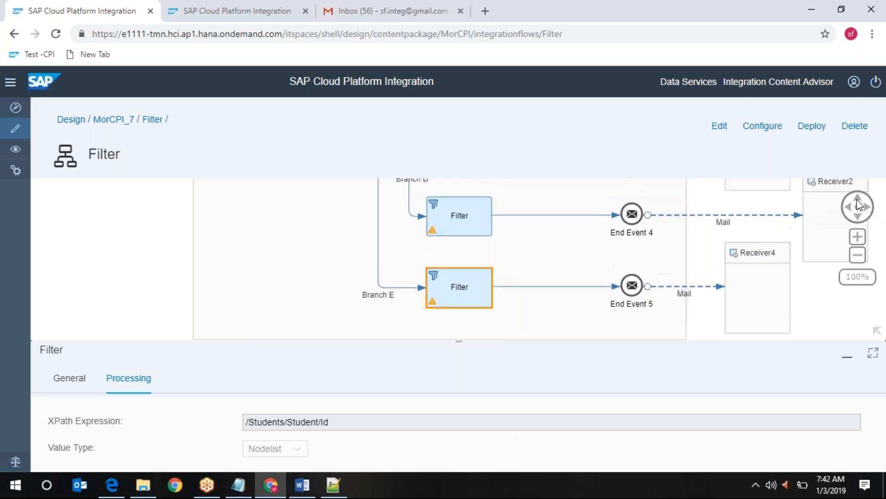
click(858, 202)
click(859, 202)
click(858, 202)
click(859, 202)
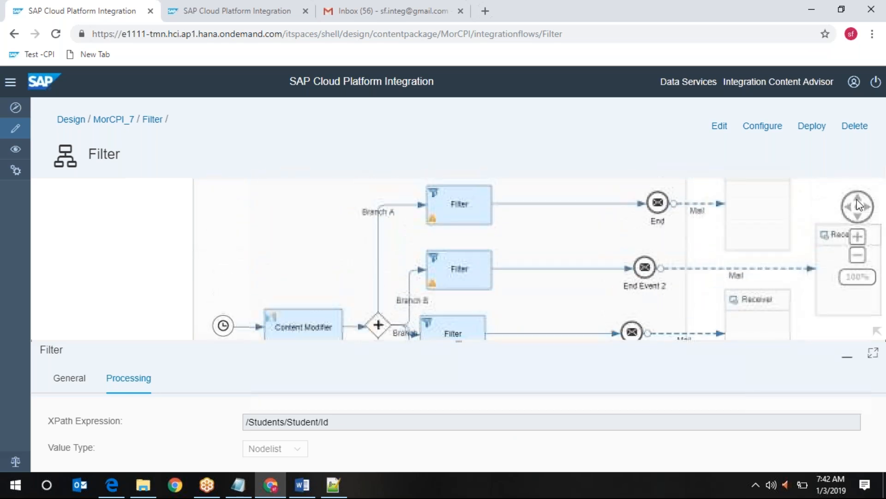
click(858, 202)
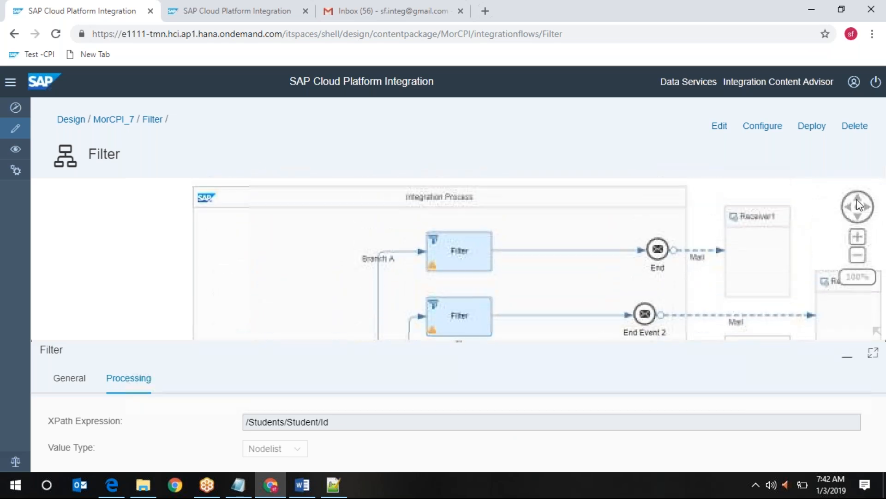
click(459, 265)
click(121, 382)
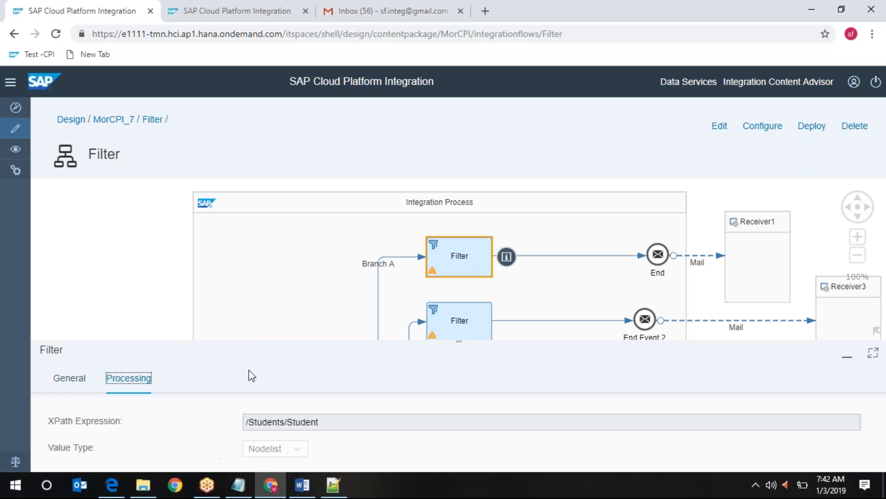
- Open the "1st filter" mail in Gmail and compare it with the Branch A Filter's processing settings
click(366, 6)
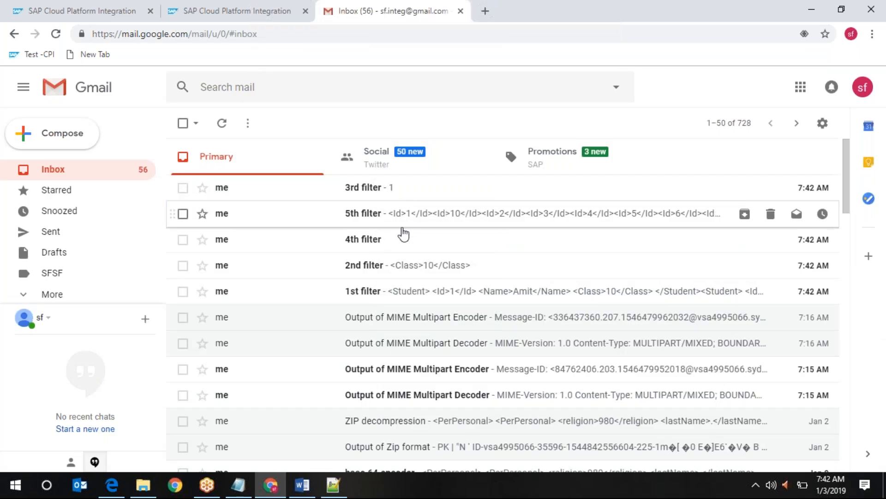
click(386, 299)
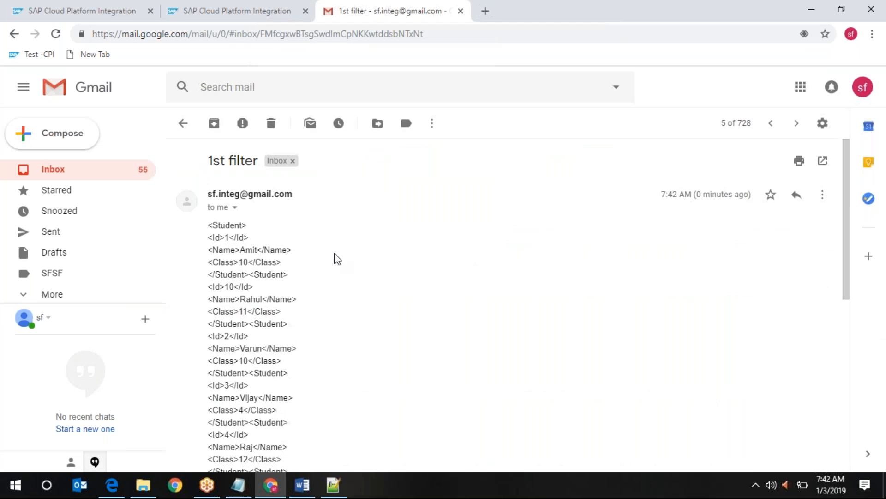
click(51, 7)
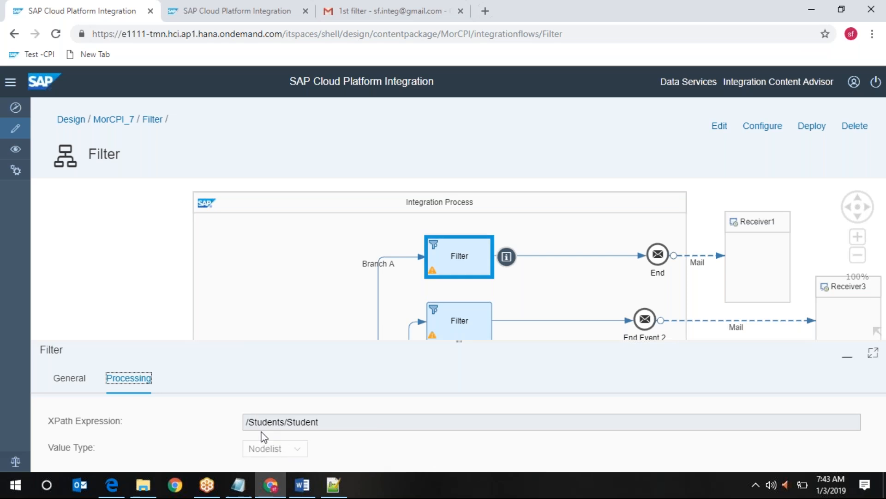
click(370, 10)
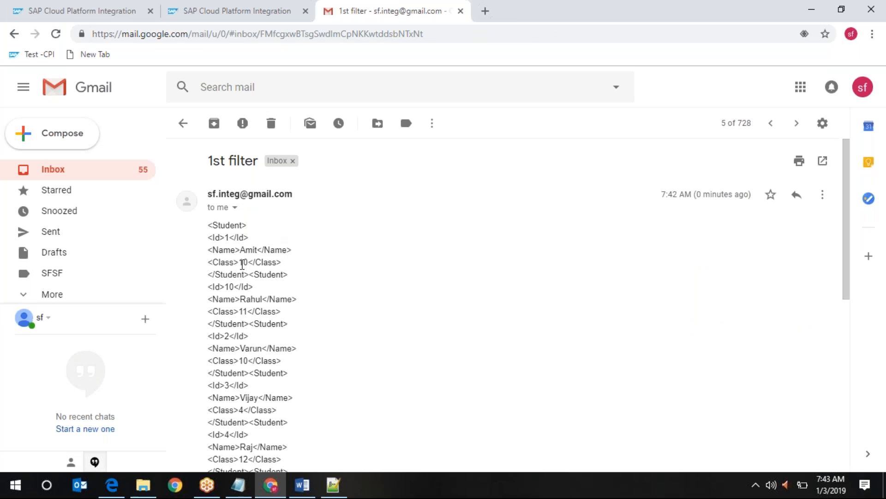
- Read through the "1st filter" mail body and highlight its Student records from last to first
scroll(241, 271, down, 8)
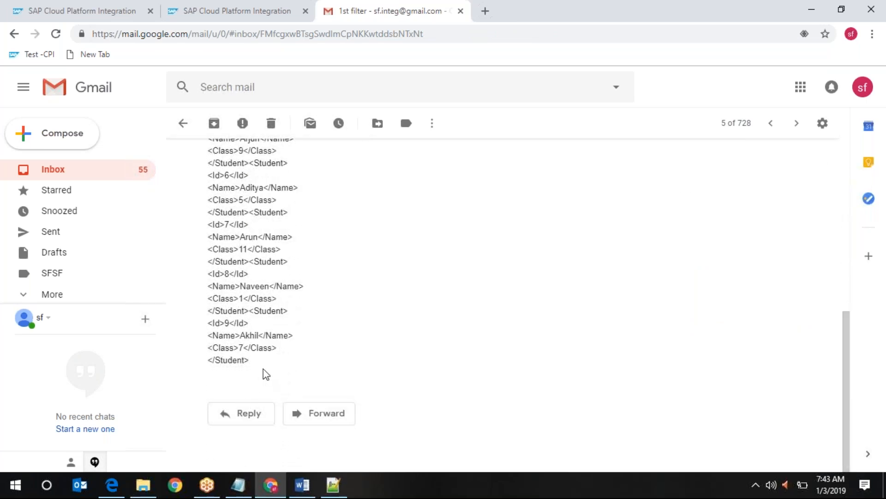
drag(258, 360, 229, 225)
click(386, 236)
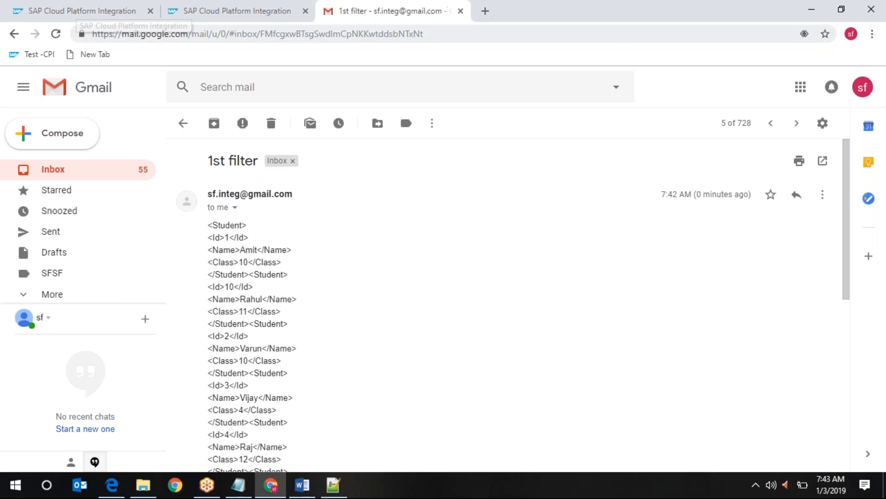
click(617, 18)
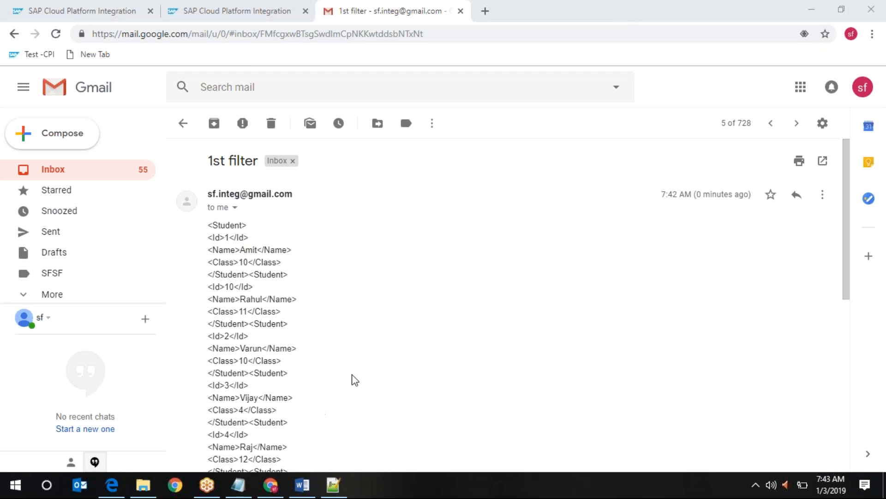
- Highlight the first Student tag in the "1st filter" mail and compare it with the Students root node in the Notepad++ XML
scroll(347, 377, down, 2)
scroll(347, 377, up, 2)
click(221, 226)
double_click(222, 226)
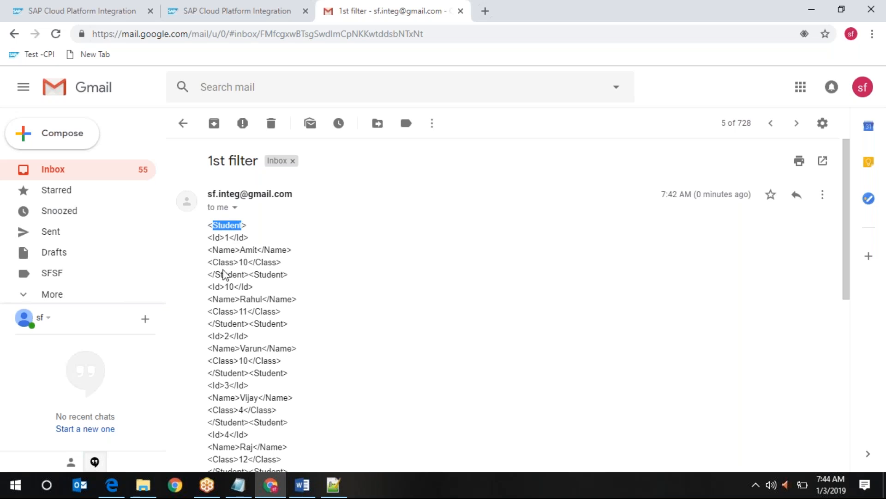
mouse_move(340, 492)
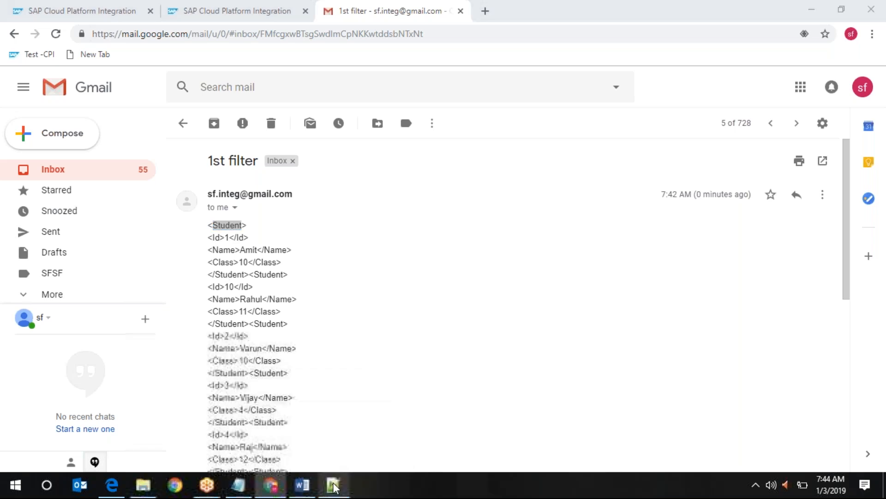
click(334, 485)
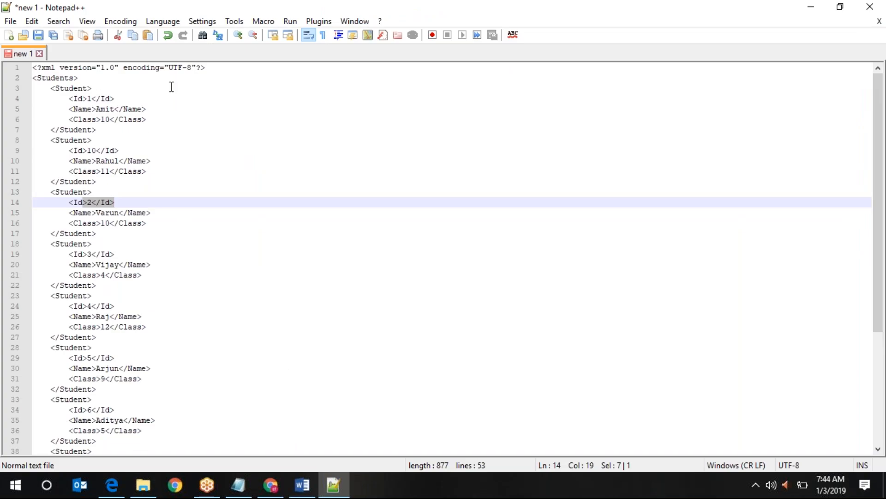
click(215, 69)
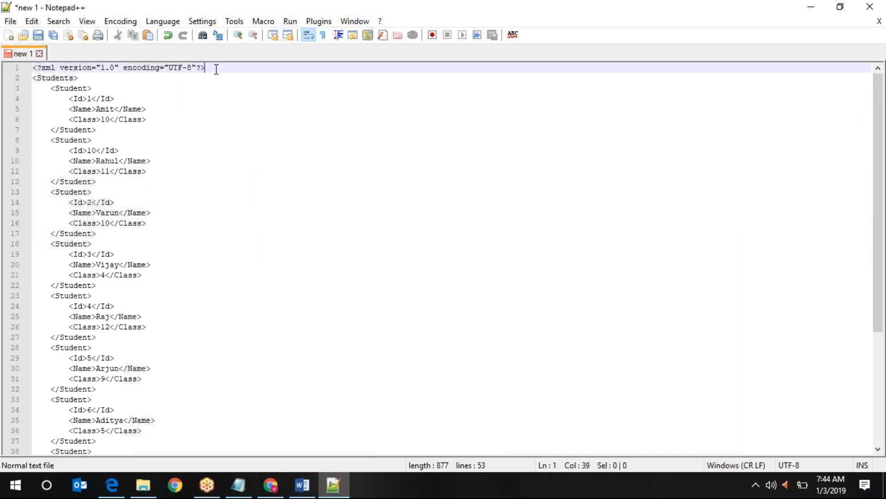
double_click(47, 76)
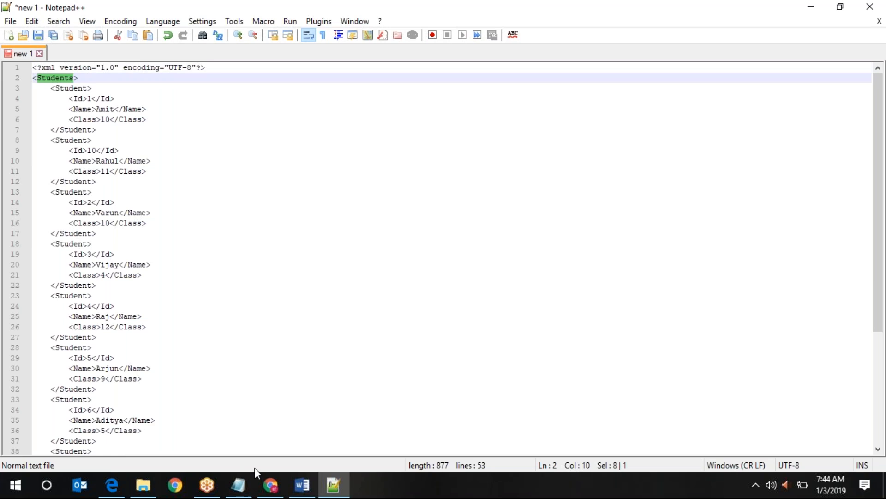
- Compare the Branch A Filter's XPath expression and value type with the source XML in Notepad++ and the "1st filter" mail
click(267, 493)
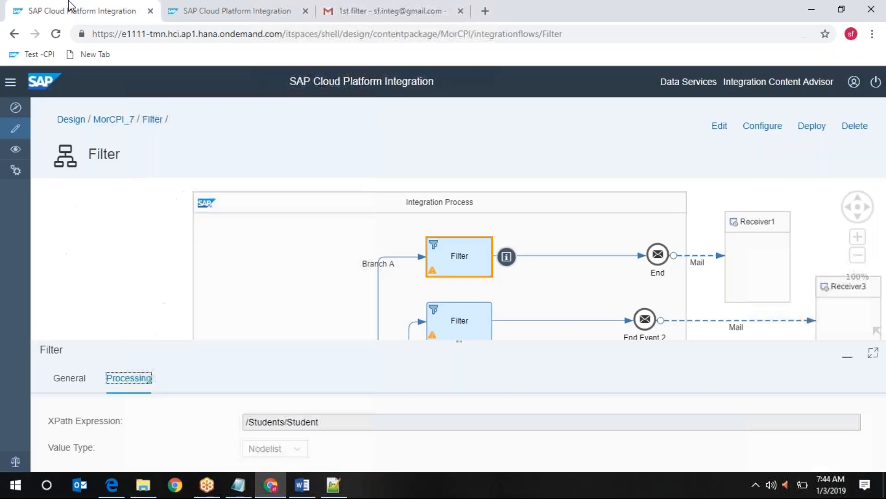
click(71, 6)
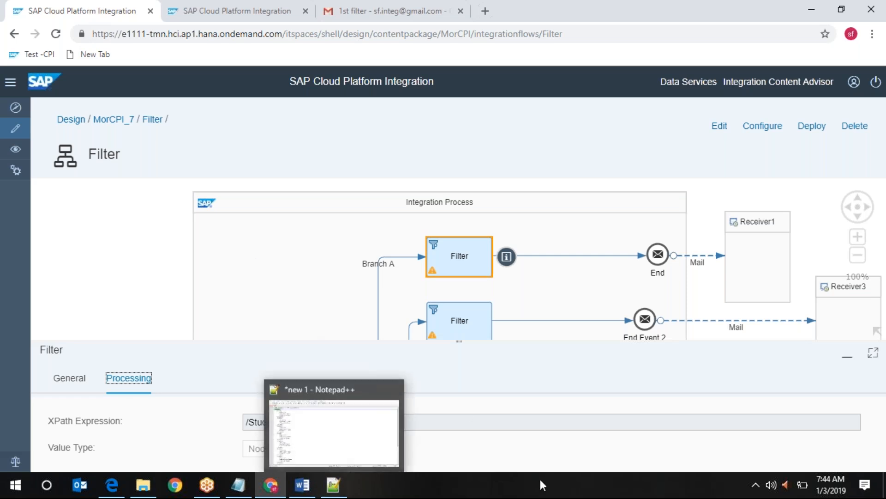
click(330, 487)
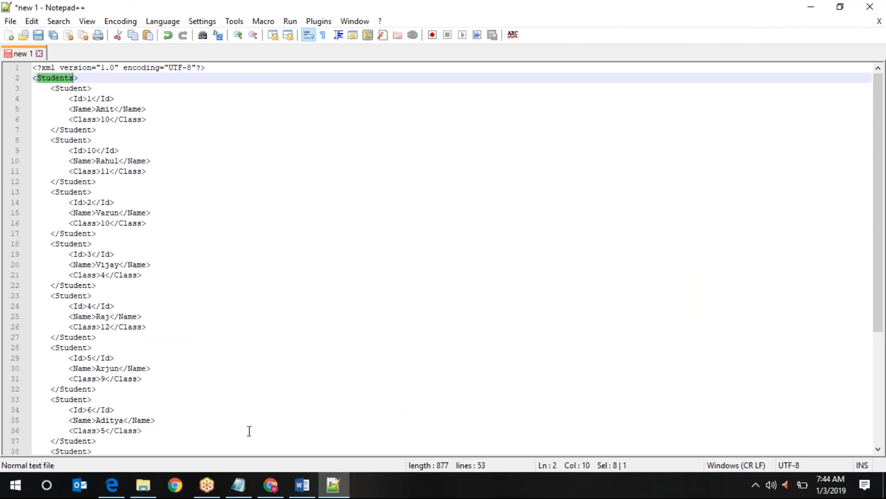
click(275, 488)
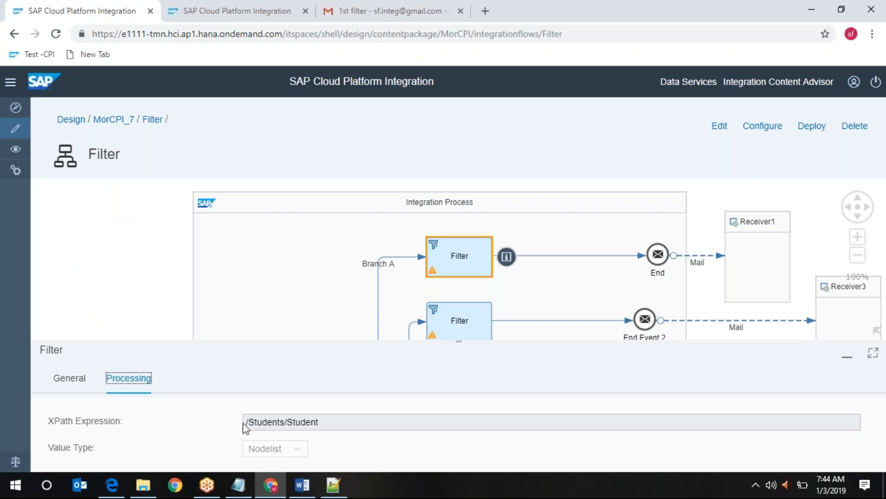
click(443, 9)
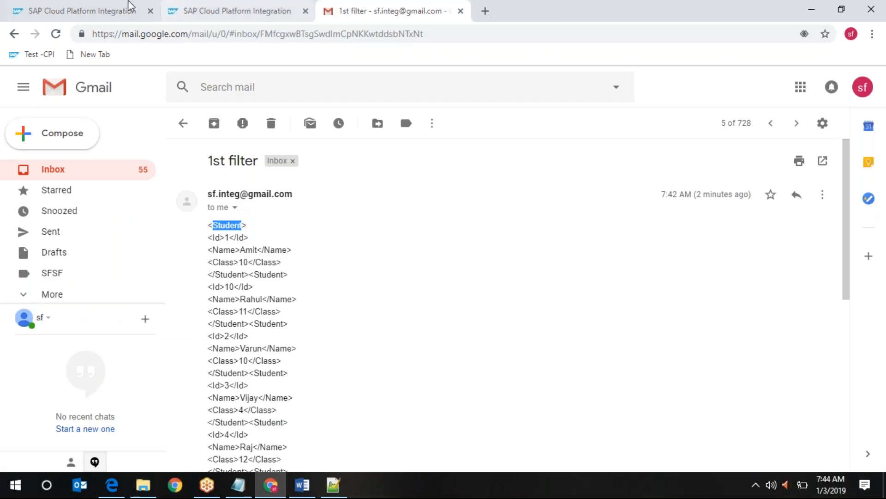
click(116, 10)
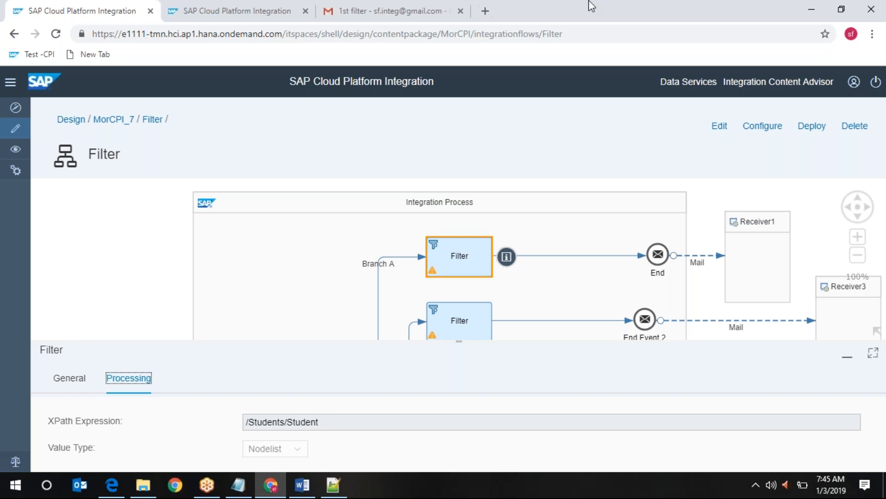
key(alt+Tab)
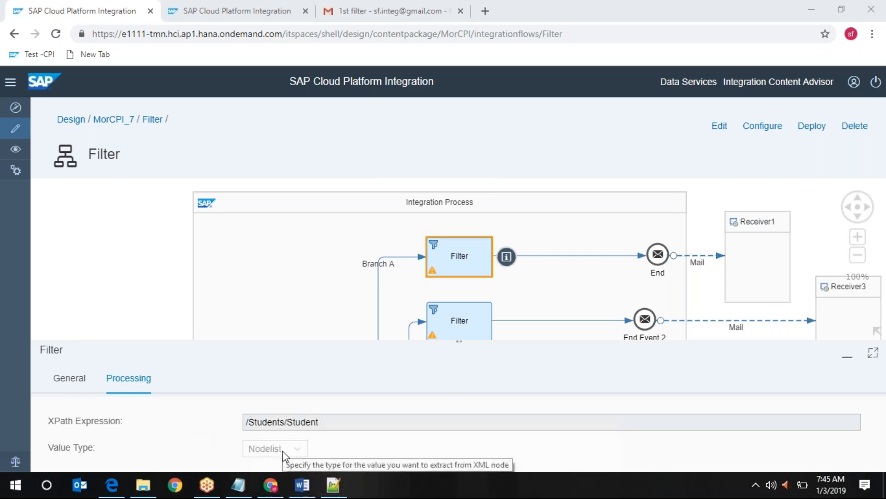
- Review the Branch B Filter's processing settings and compare its XPath expression with the "2nd filter" mail in Gmail
click(468, 327)
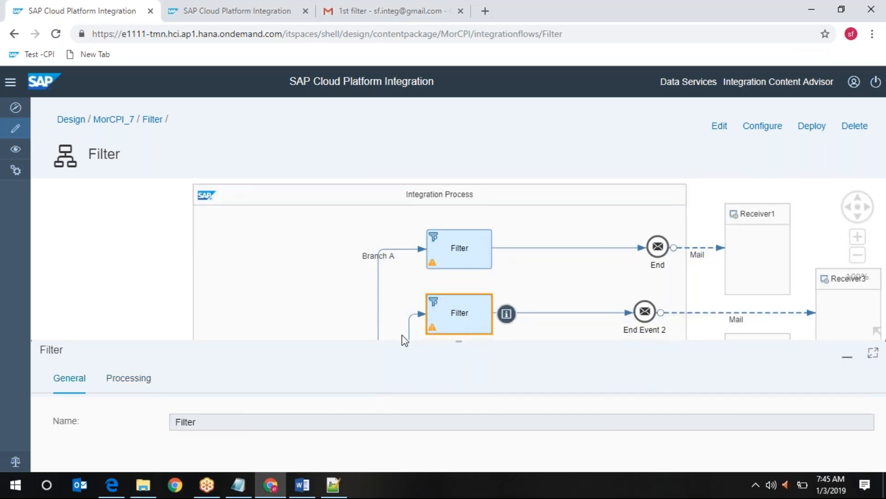
click(117, 383)
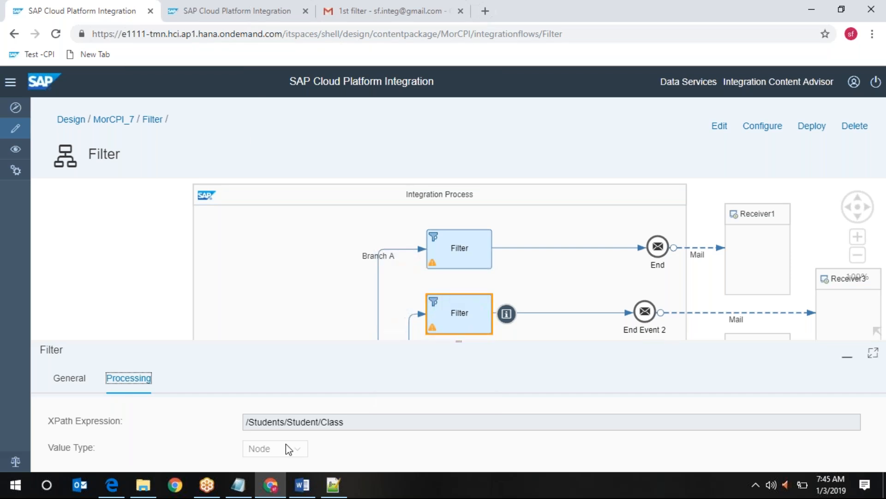
click(414, 10)
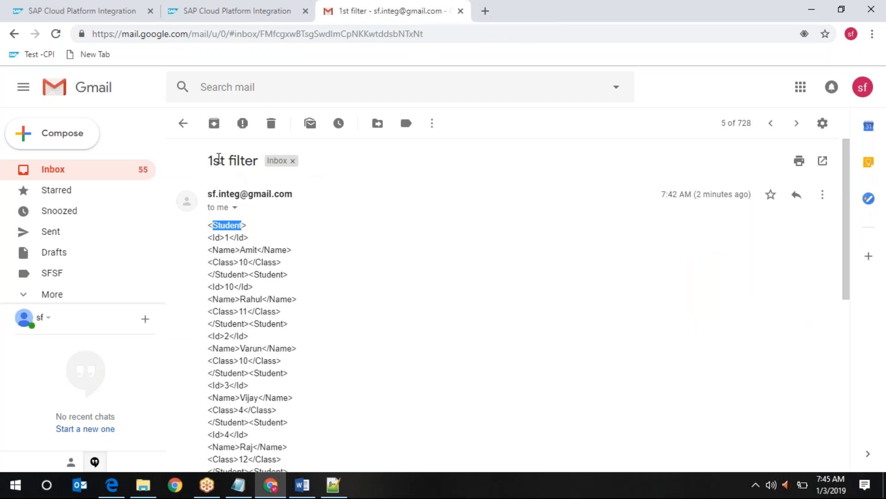
click(183, 125)
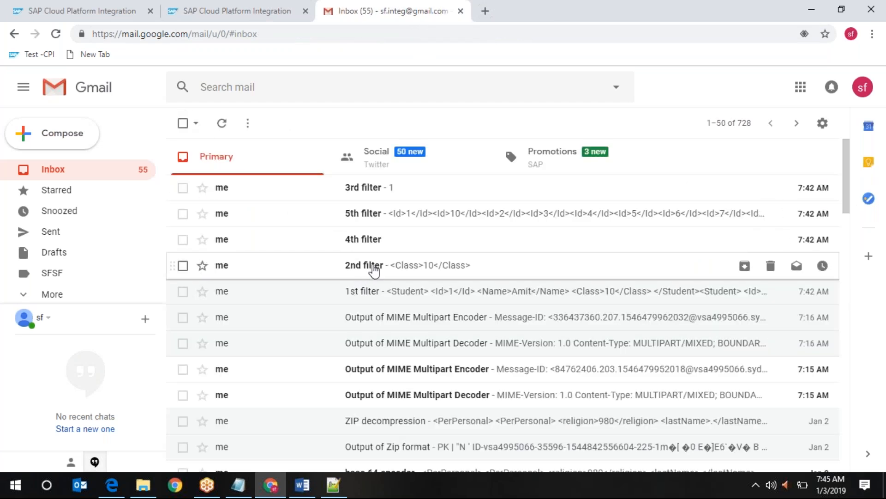
click(373, 270)
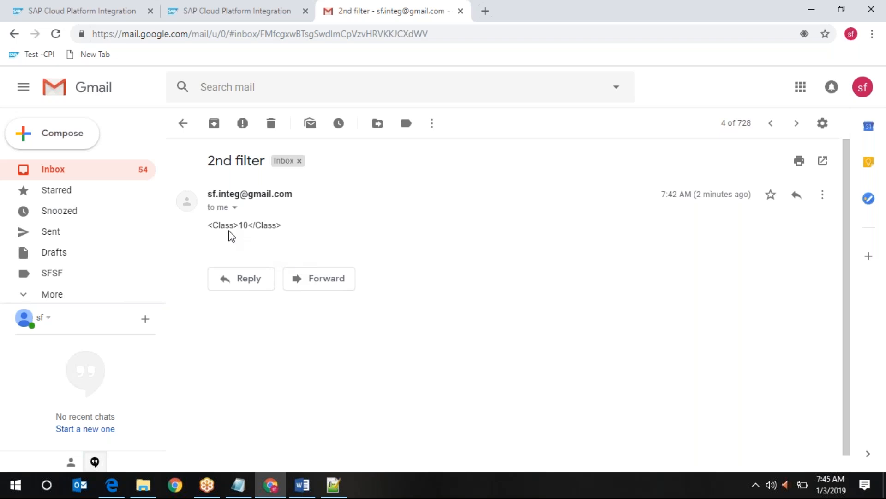
drag(209, 225, 267, 225)
click(208, 240)
click(73, 9)
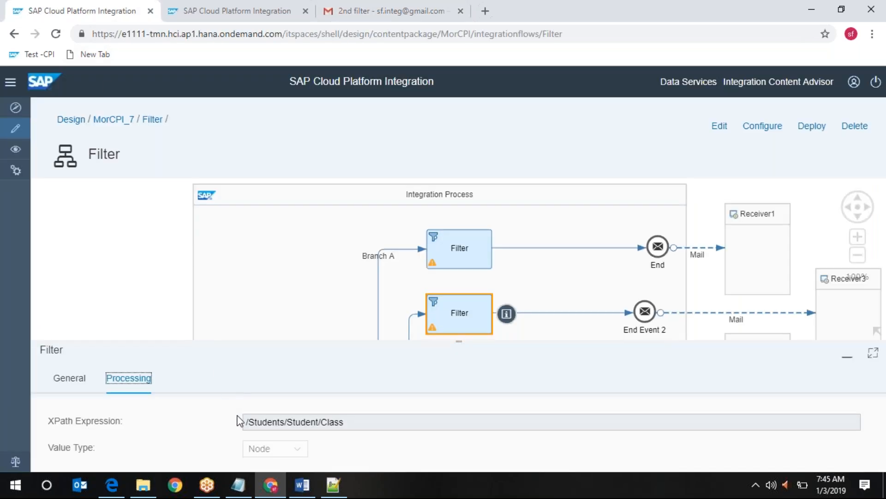
drag(250, 423, 395, 421)
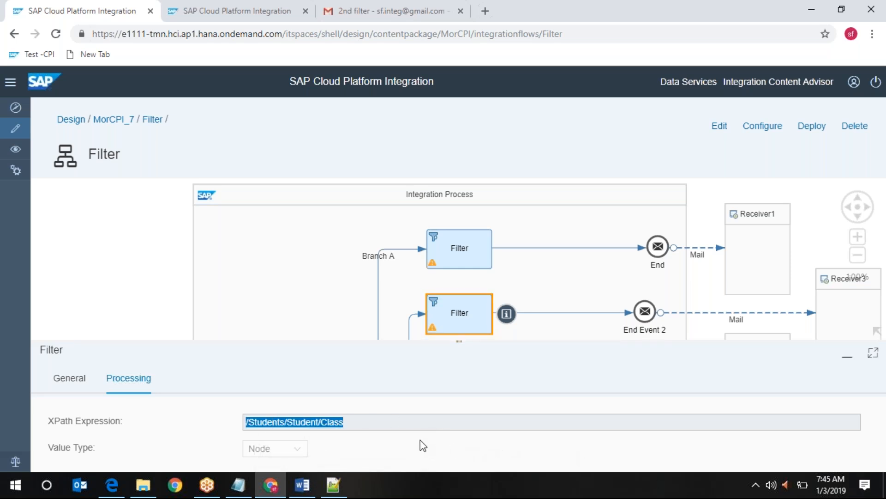
- Review the processing settings of the Filter leading to End Event 3 and highlight part of its XPath expression
click(859, 217)
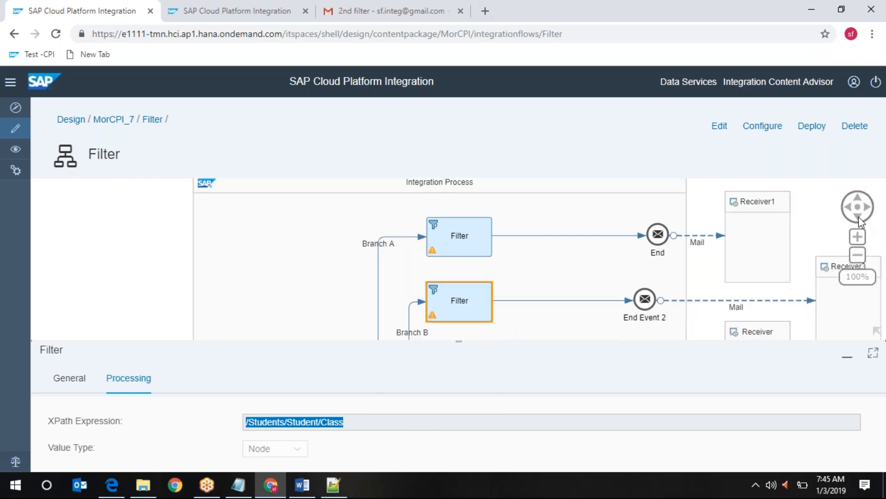
click(472, 272)
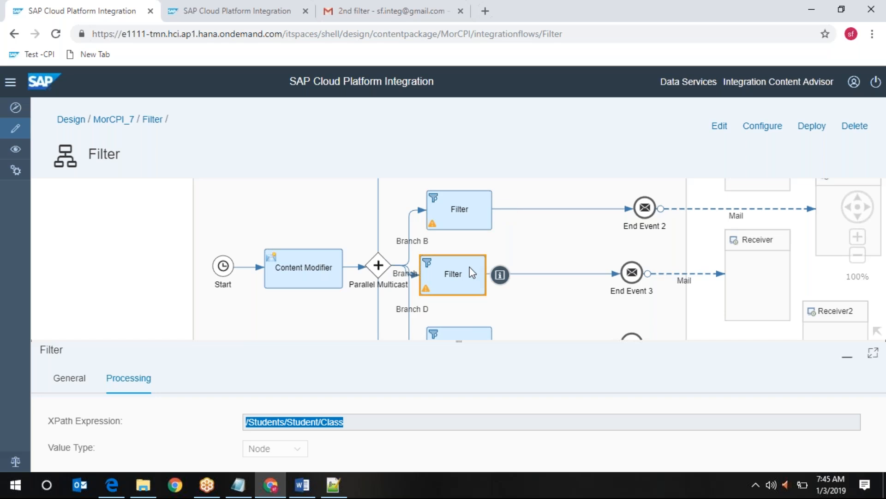
click(130, 379)
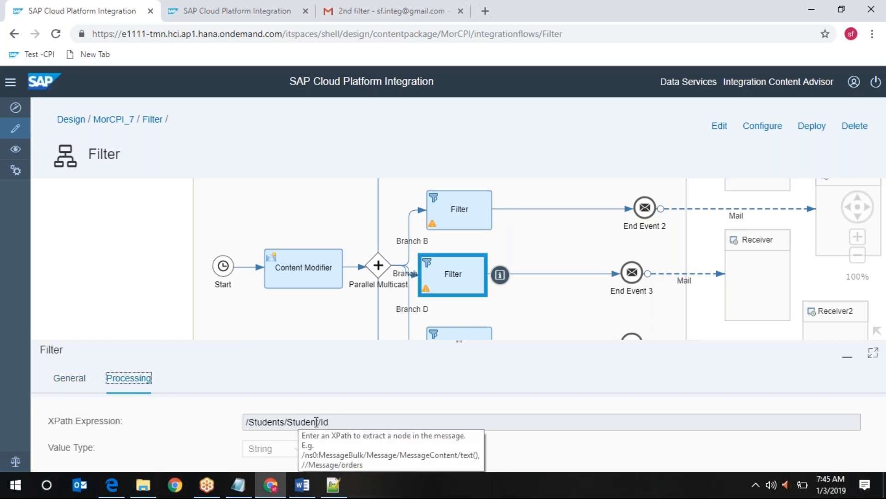
drag(349, 418, 292, 417)
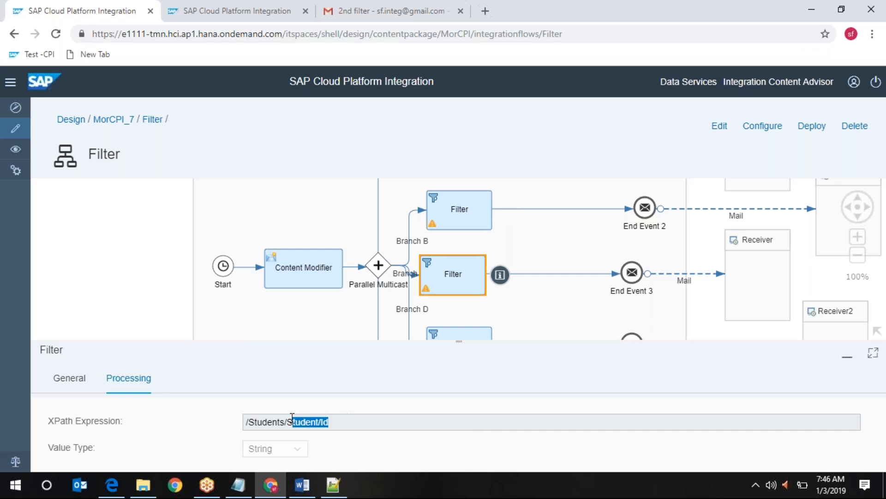
click(692, 16)
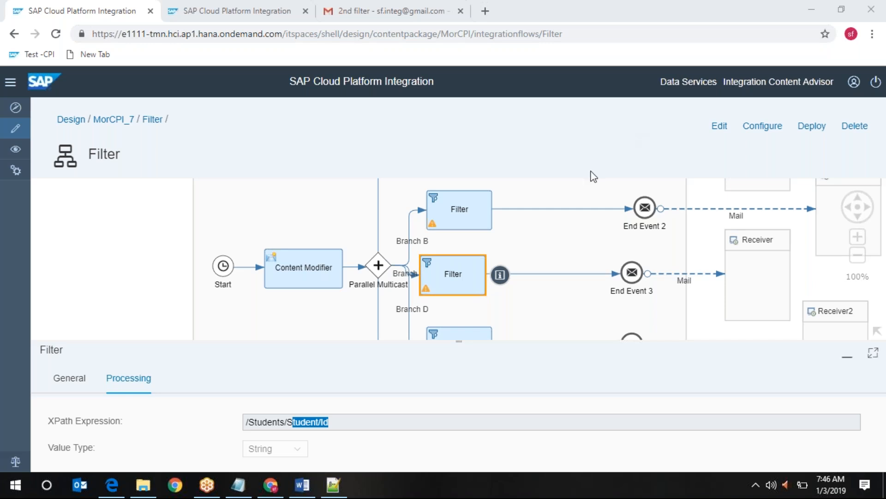
- Return to the Branch B Filter's processing settings and highlight the Student/Class part of its XPath expression
click(467, 212)
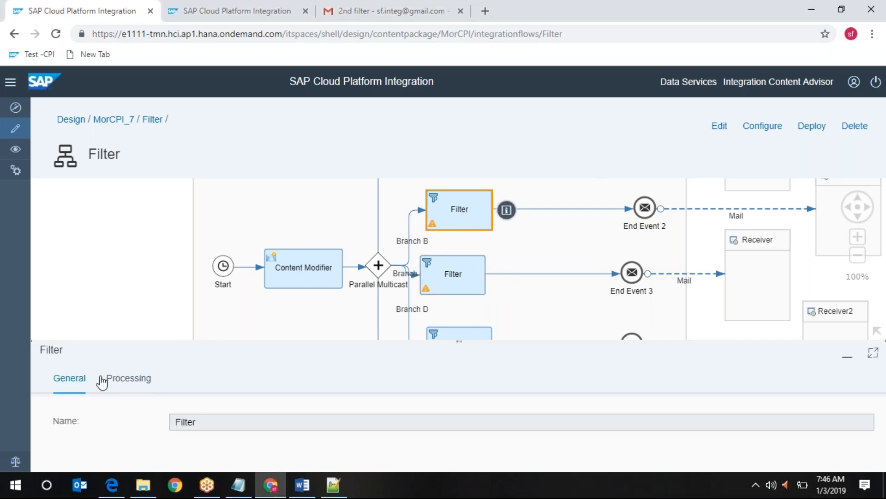
click(150, 382)
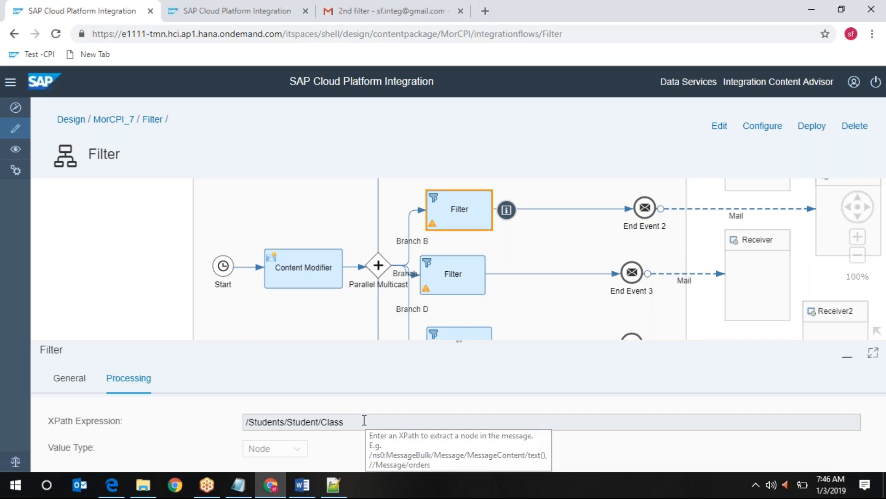
drag(362, 421, 286, 422)
click(380, 423)
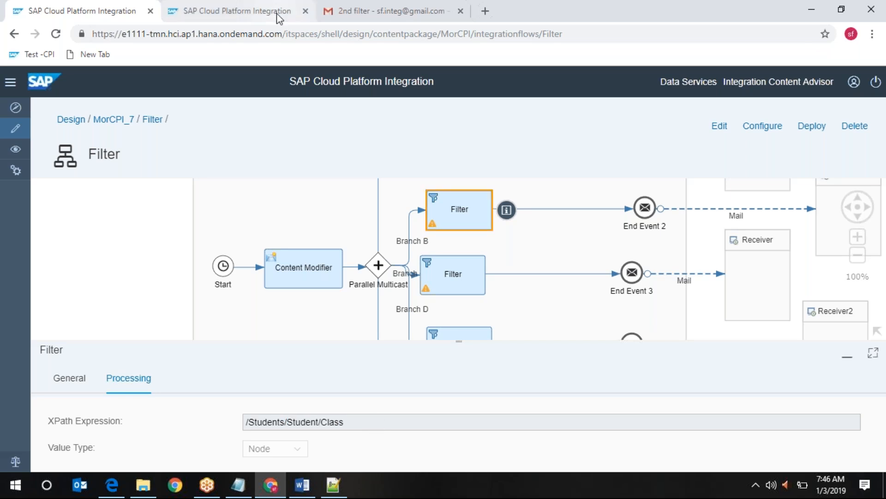
- Compare the "2nd filter" mail with the source XML in Notepad++, highlighting the first student's Class node
click(376, 11)
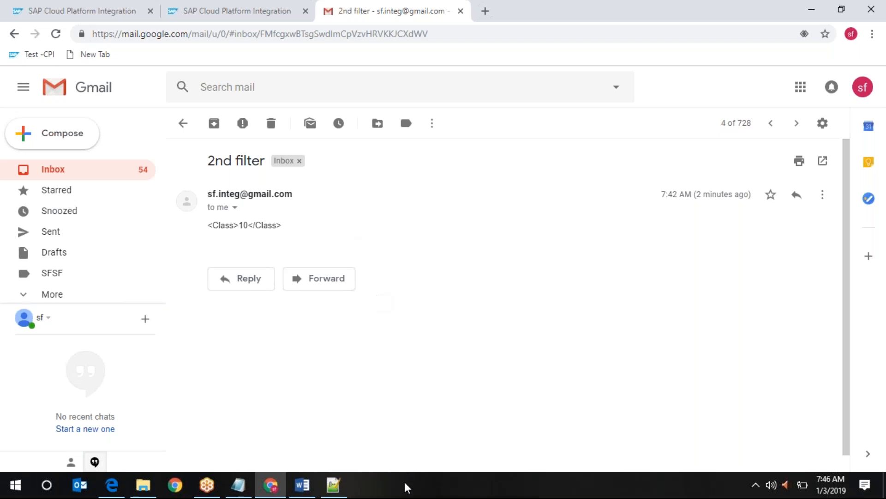
click(337, 493)
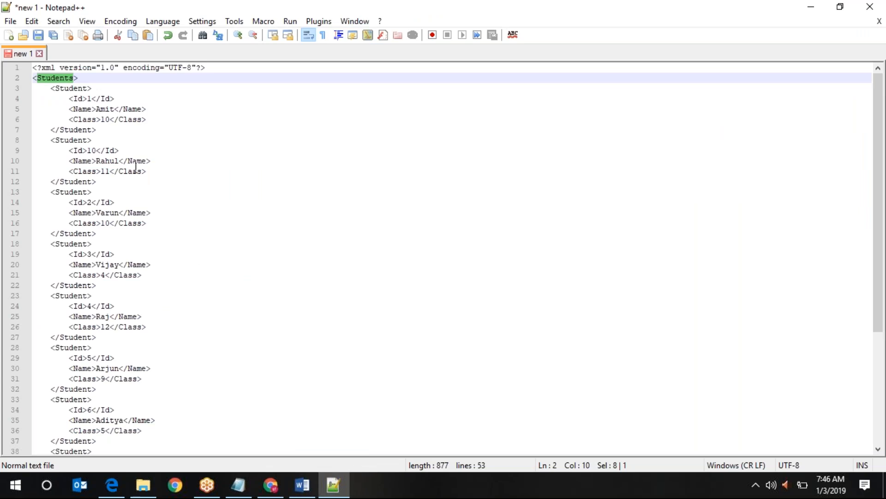
drag(152, 120, 62, 119)
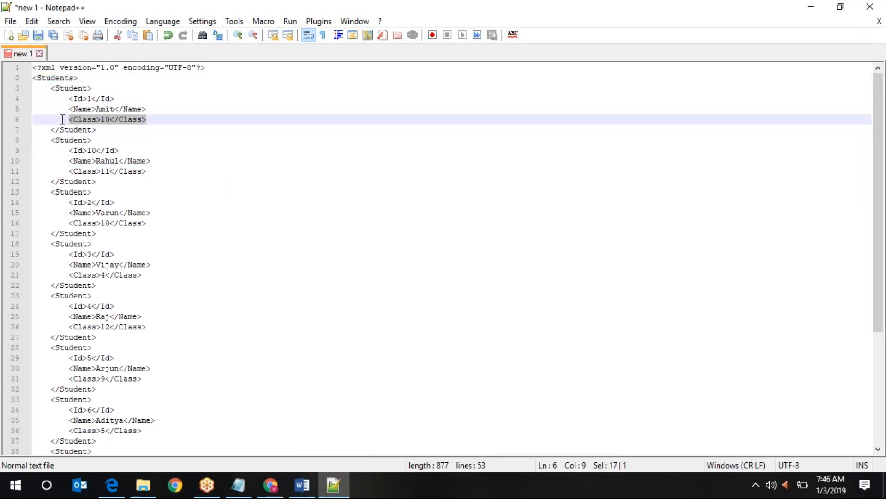
click(155, 121)
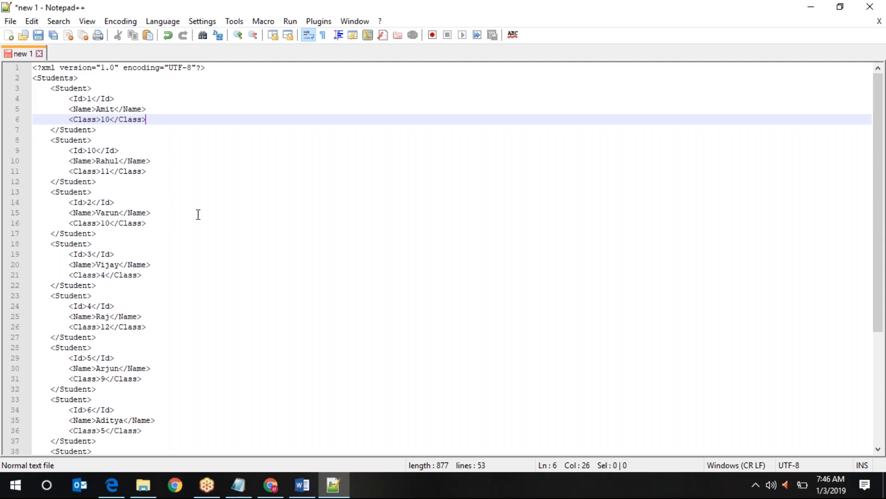
click(247, 380)
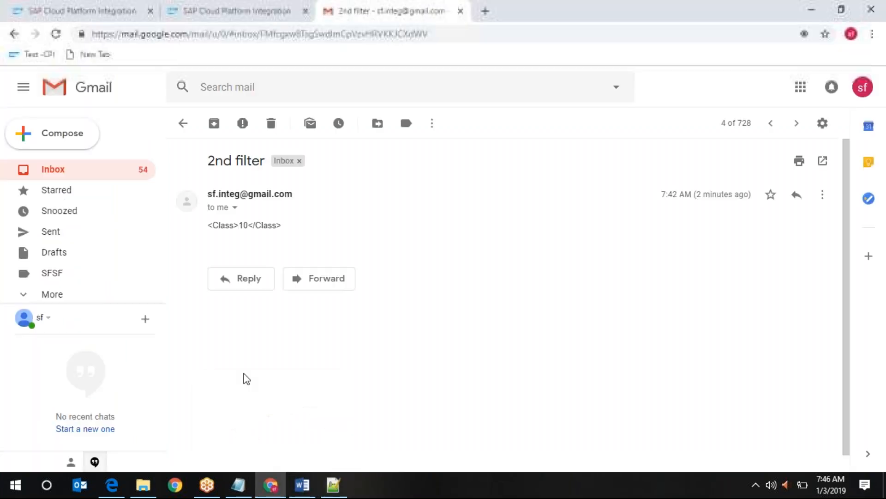
- Review the processing settings of the Filter leading to End Event 3 and compare them with the "3rd filter" mail in Gmail
click(48, 10)
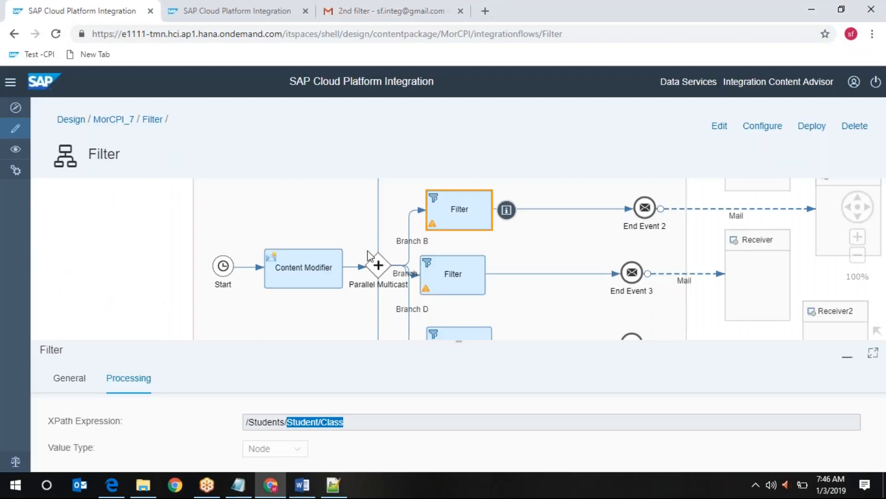
click(439, 277)
click(146, 377)
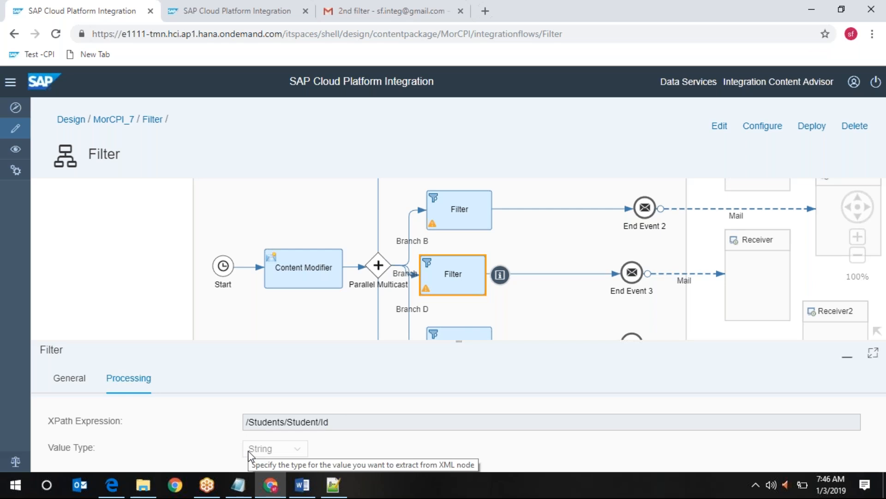
click(381, 16)
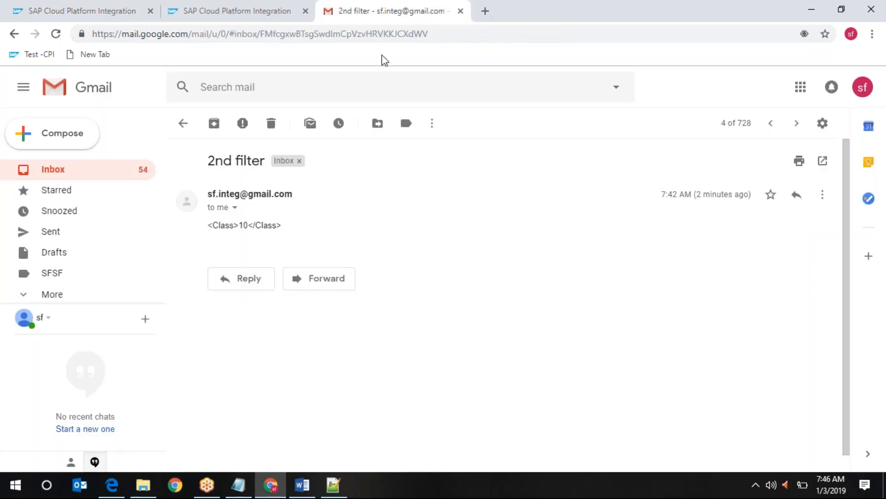
click(183, 123)
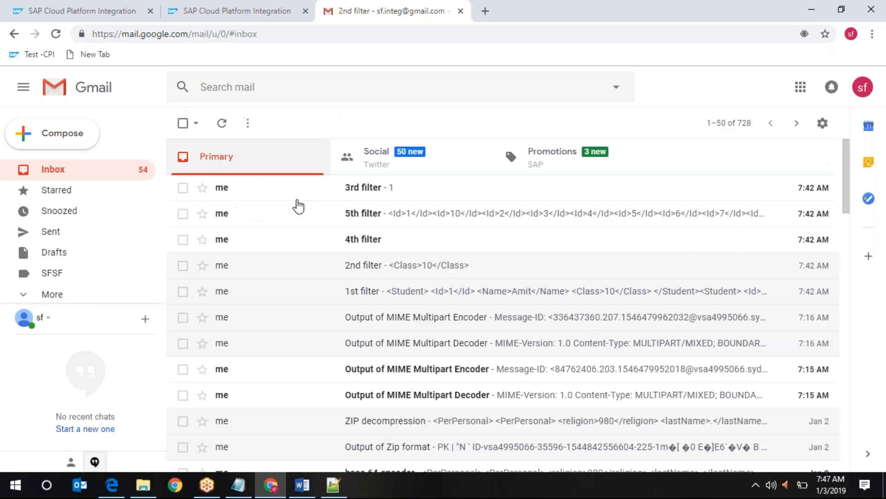
click(368, 189)
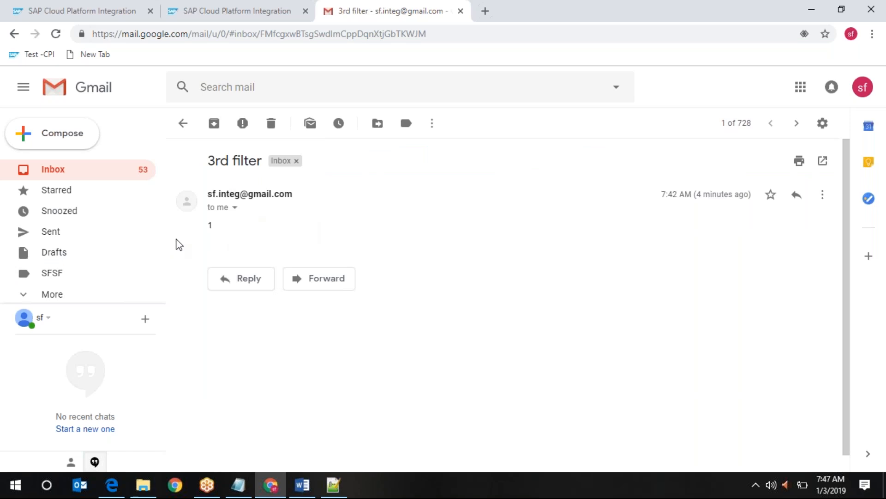
- Review the Branch D Filter's processing settings and check the student Ids in the Notepad++ source XML, highlighting the second student's Id value
click(80, 10)
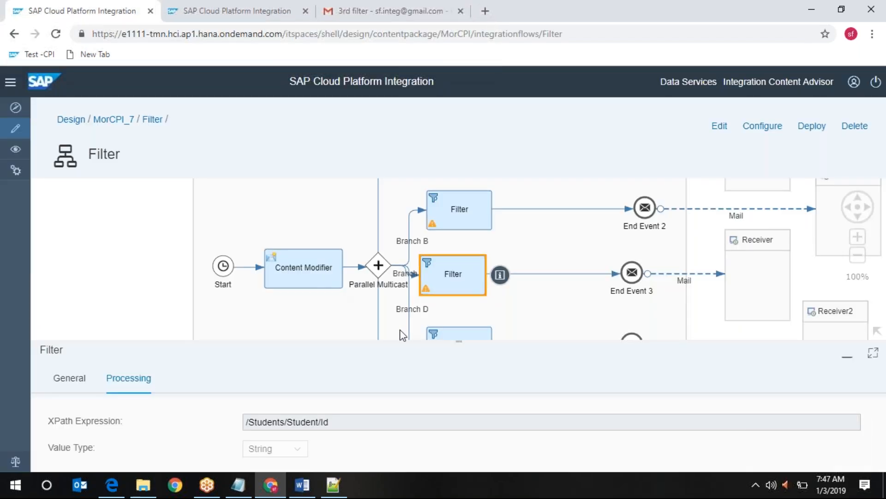
click(449, 331)
click(117, 378)
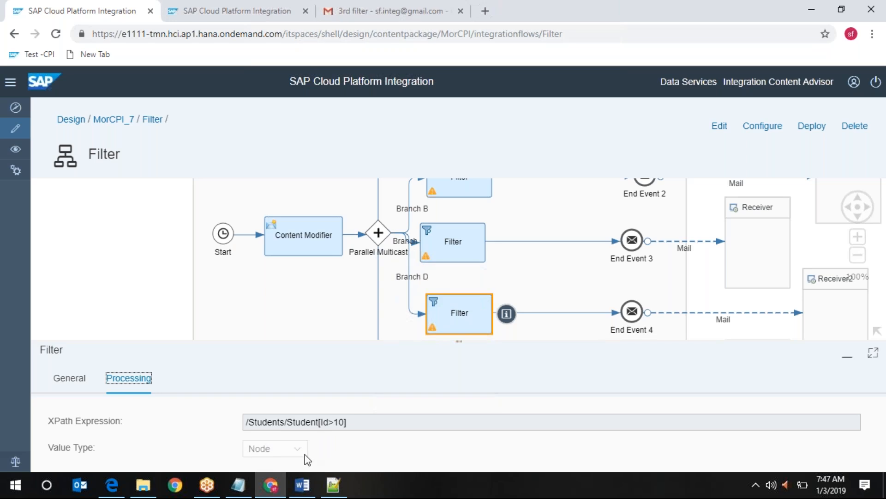
click(344, 488)
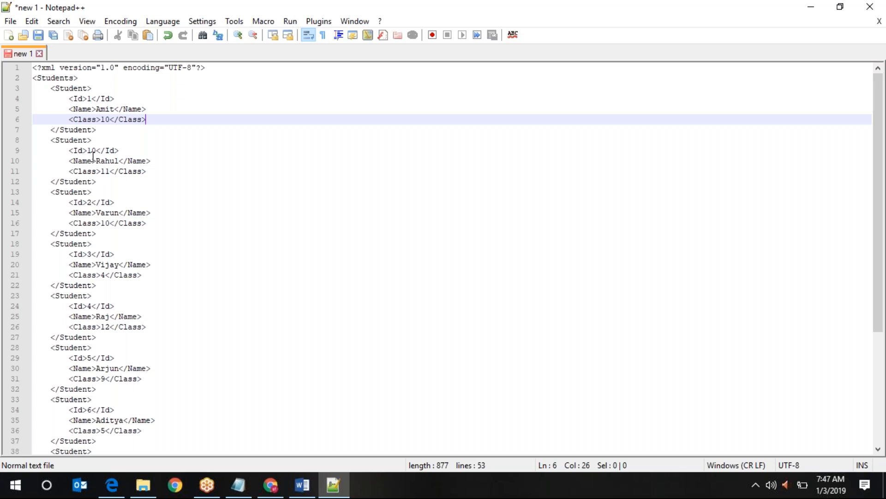
double_click(92, 151)
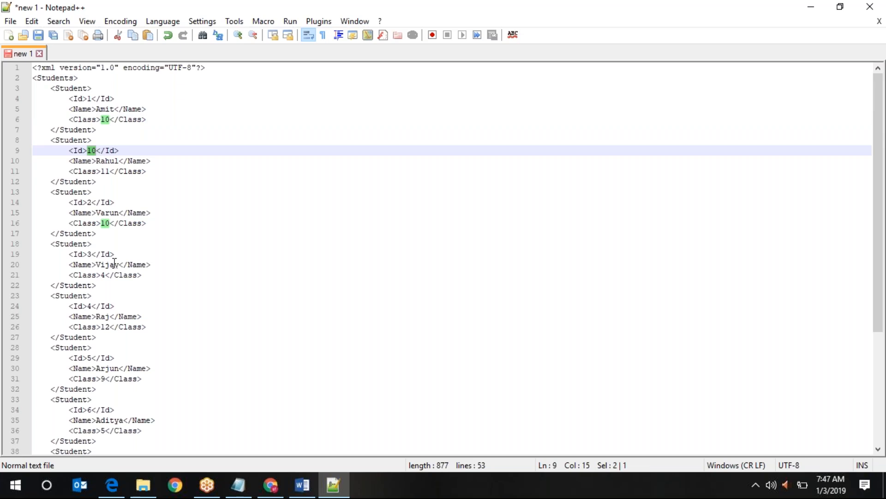
scroll(114, 261, down, 1)
scroll(115, 268, down, 4)
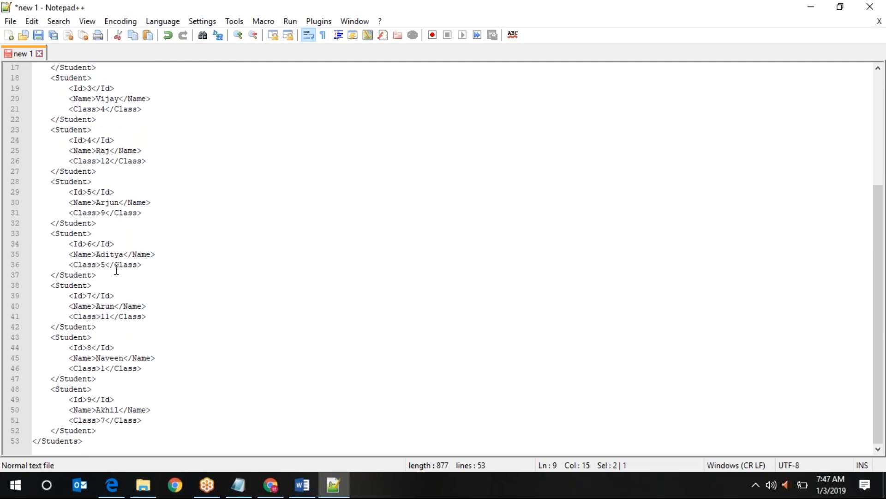
scroll(116, 268, up, 6)
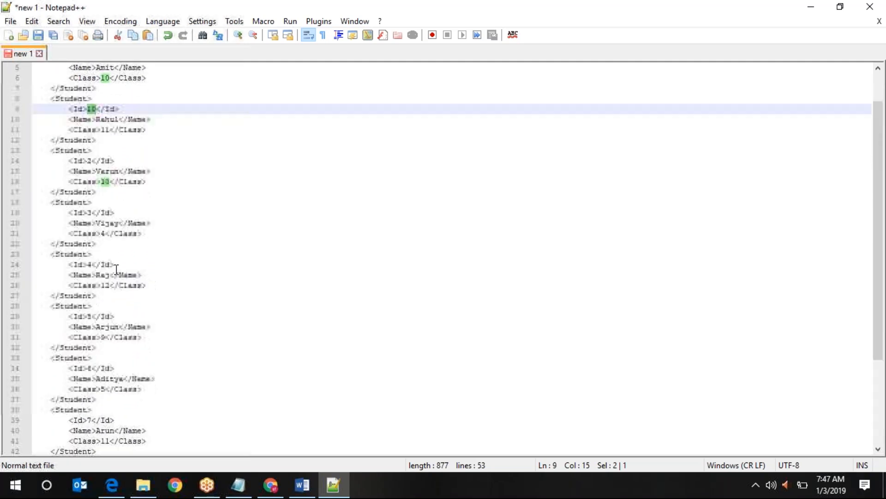
- Return to Gmail and open the "4th filter" mail to compare it with the Branch D Filter's XPath condition
mouse_move(270, 484)
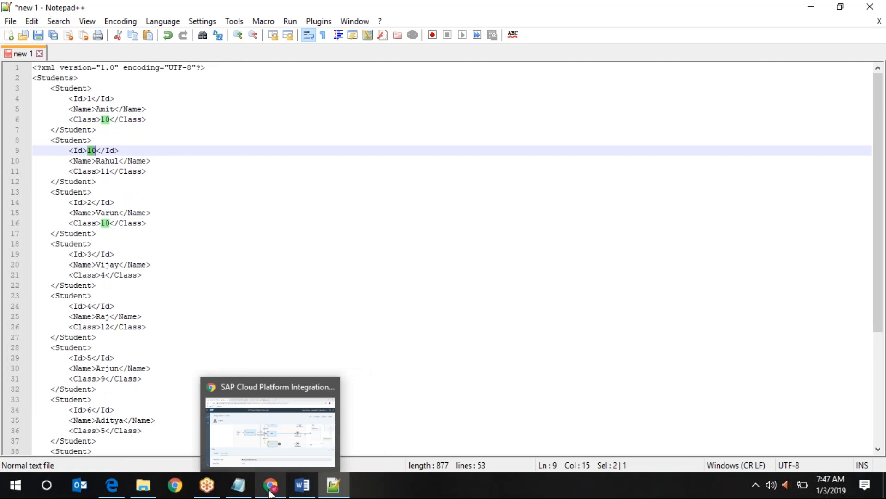
click(271, 430)
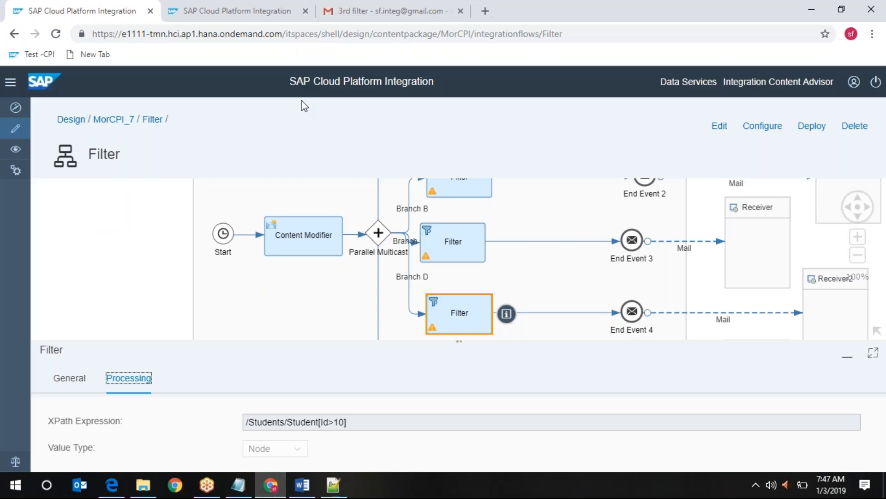
click(376, 9)
click(185, 124)
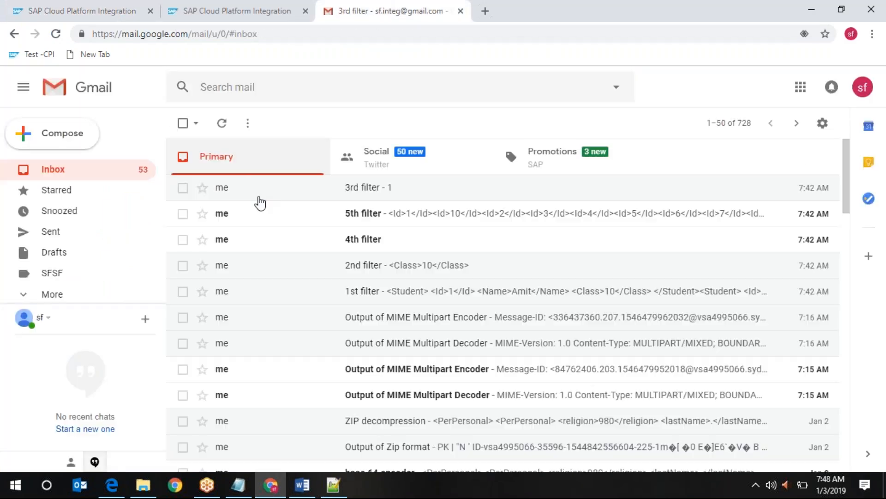
click(372, 240)
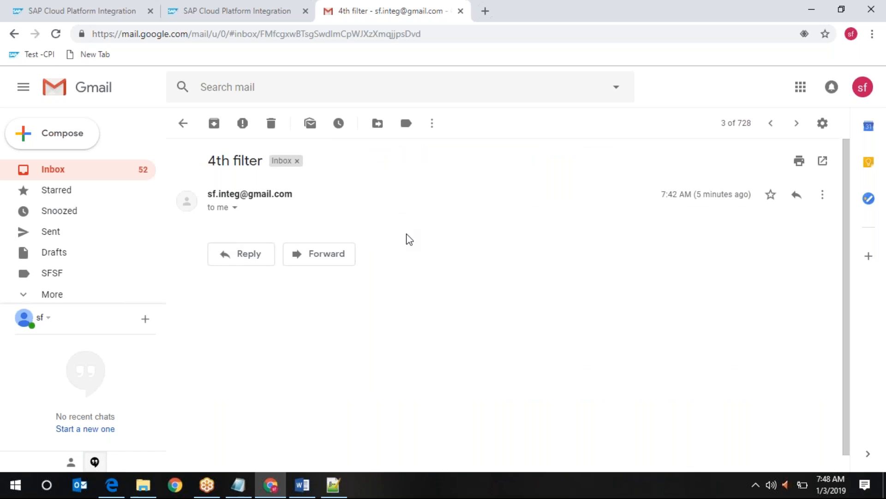
- Return to the integration flow and review the Branch E Filter's XPath expression and value type
click(55, 1)
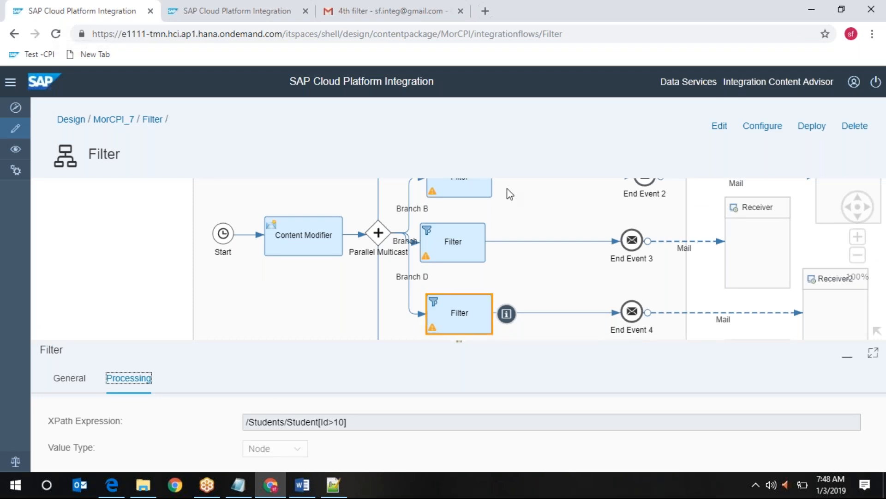
click(859, 218)
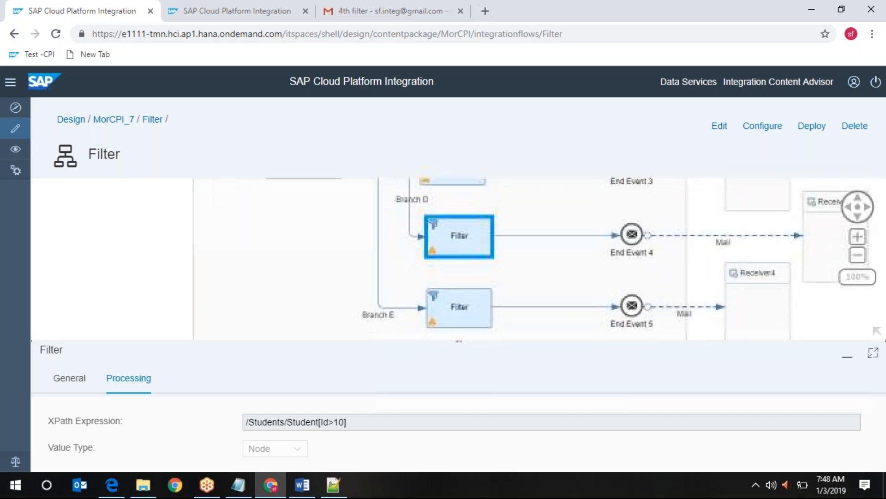
click(484, 256)
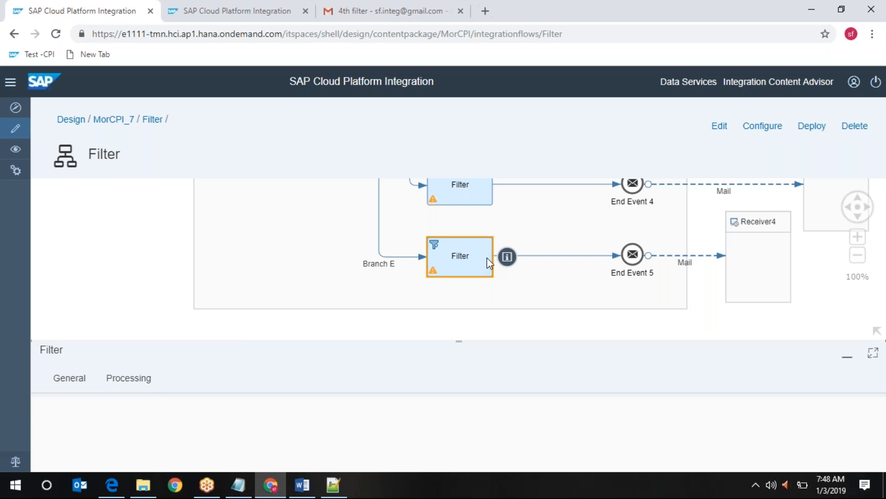
click(129, 378)
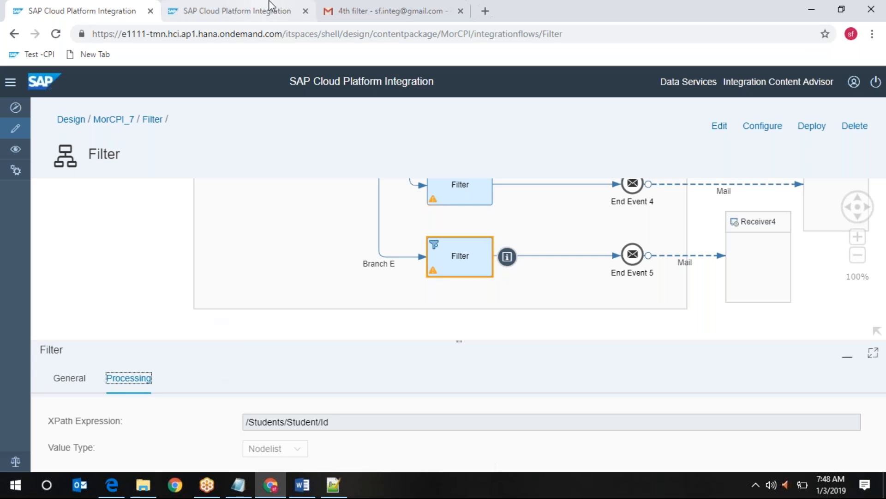
- Examine the "5th filter" mail in Gmail, highlighting the list of Id nodes in its body, and return to the inbox
click(385, 11)
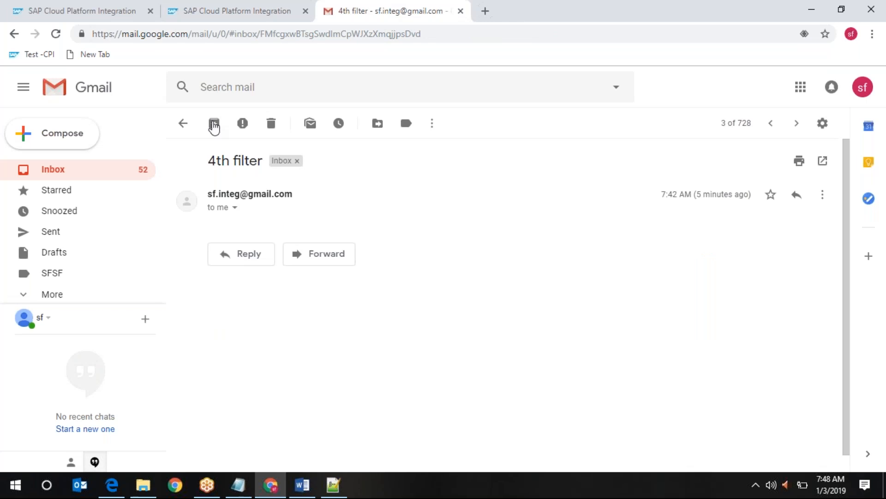
click(184, 123)
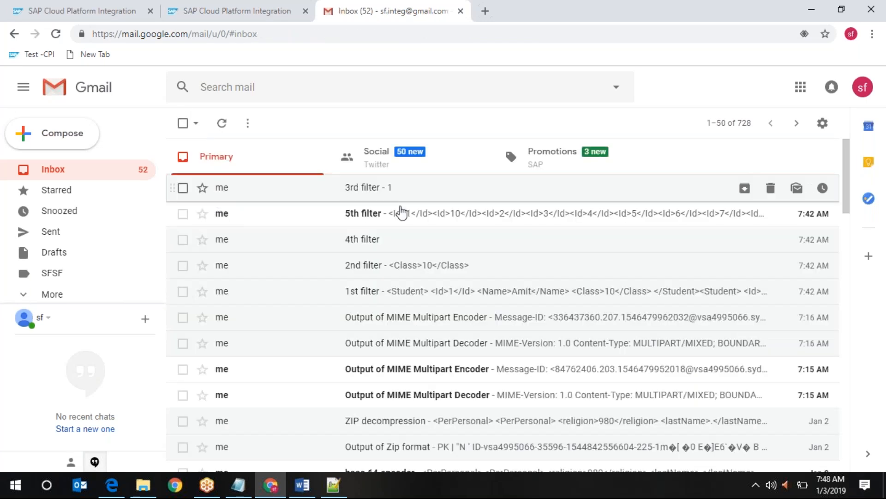
click(414, 216)
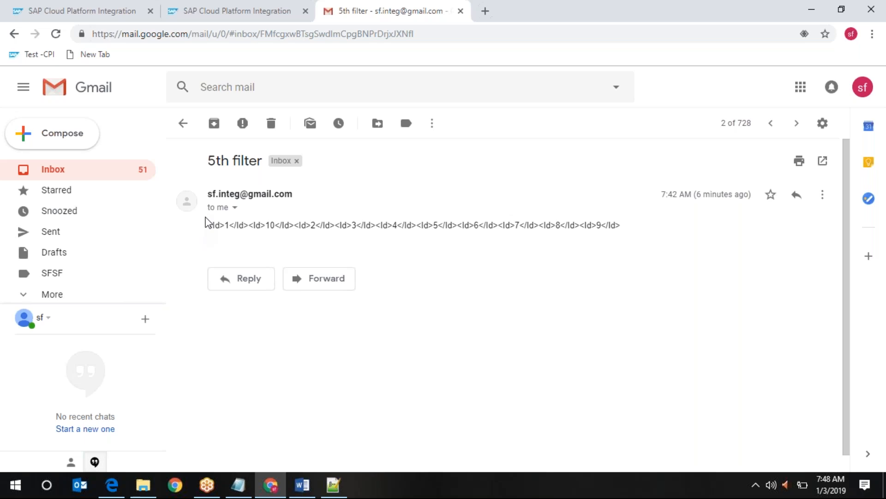
drag(212, 224, 636, 225)
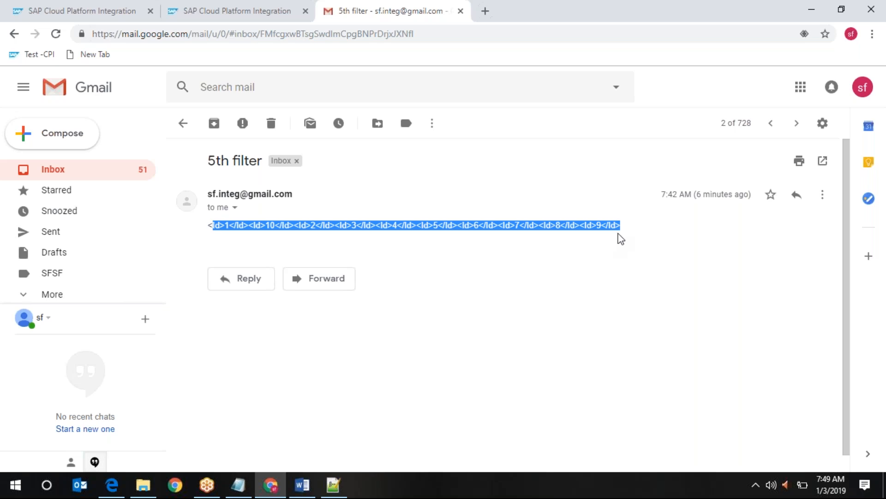
click(206, 236)
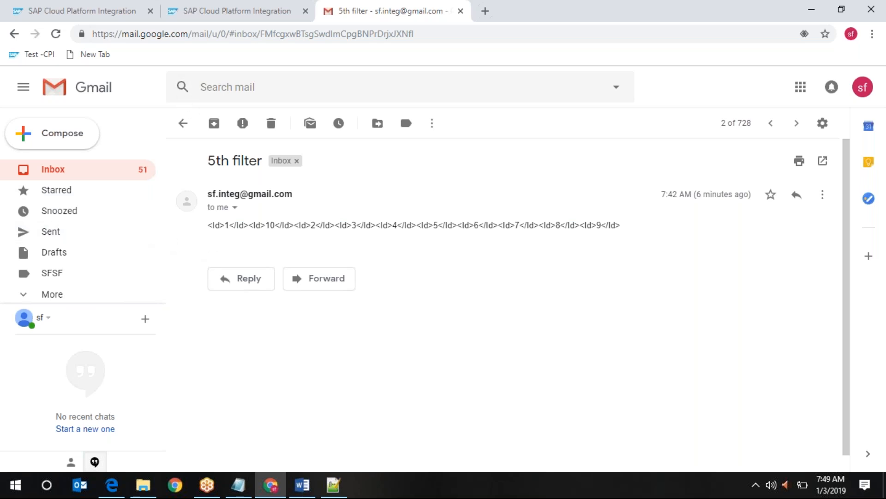
click(184, 123)
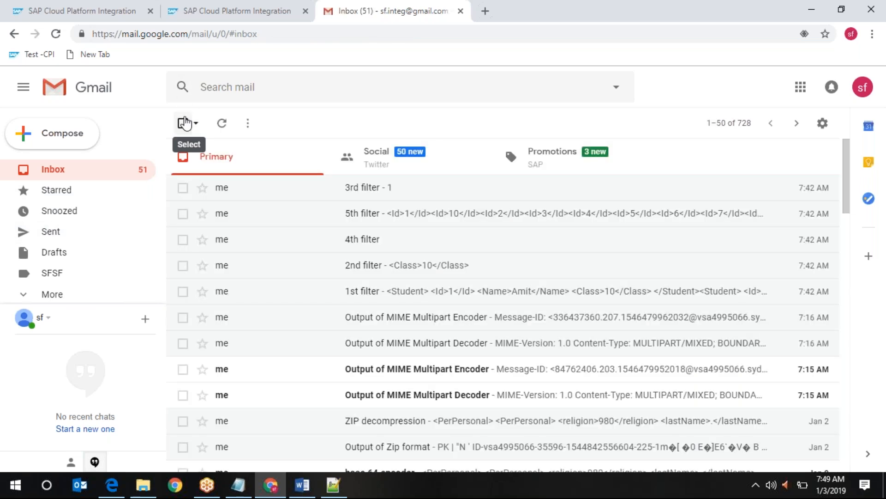
- Return to the integration flow and review the Content Modifier's message body in the enlarged properties view, restoring the normal view when done
click(89, 11)
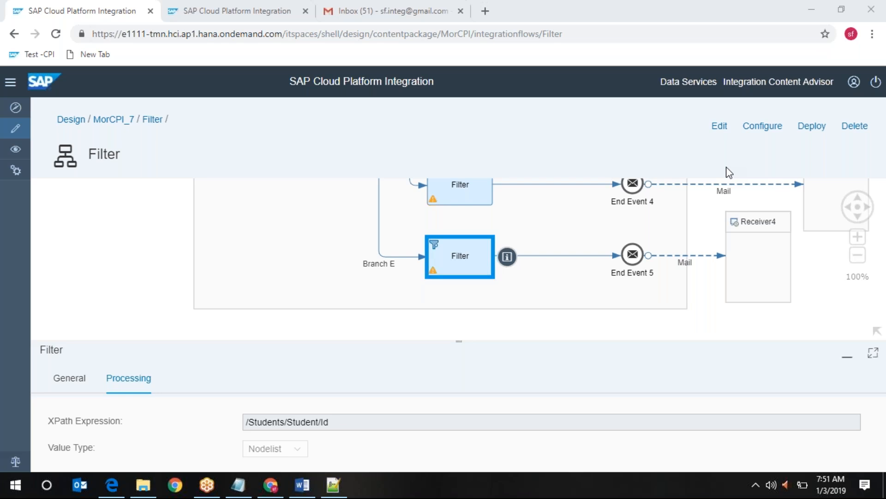
click(859, 202)
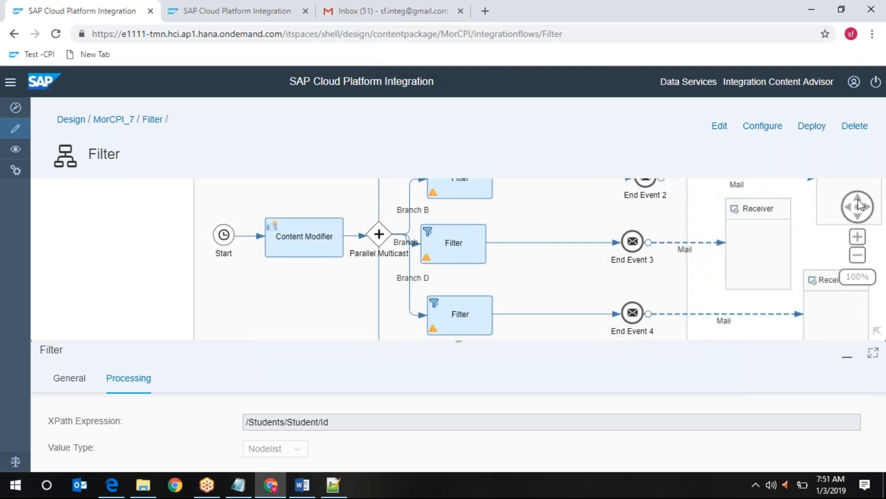
click(859, 202)
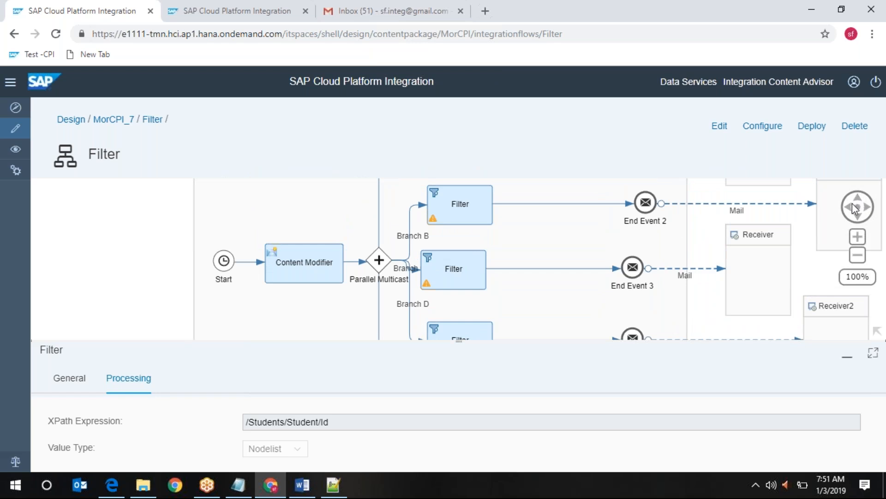
click(324, 259)
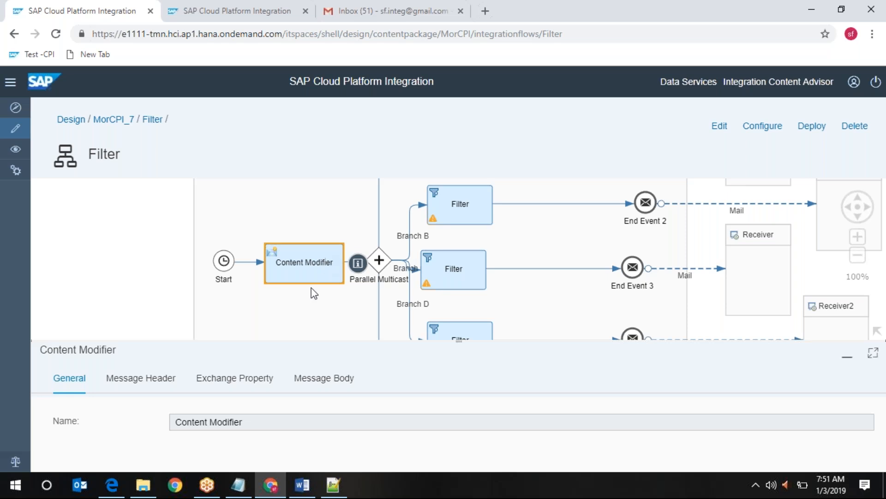
click(317, 377)
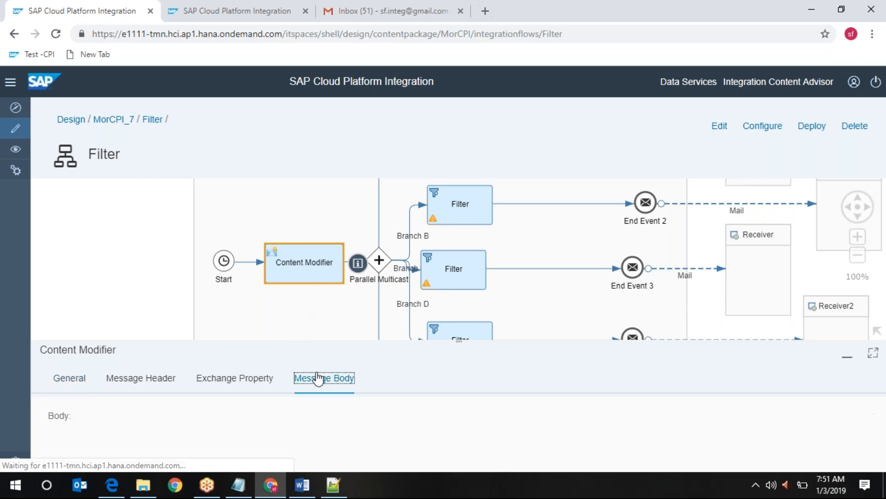
click(873, 352)
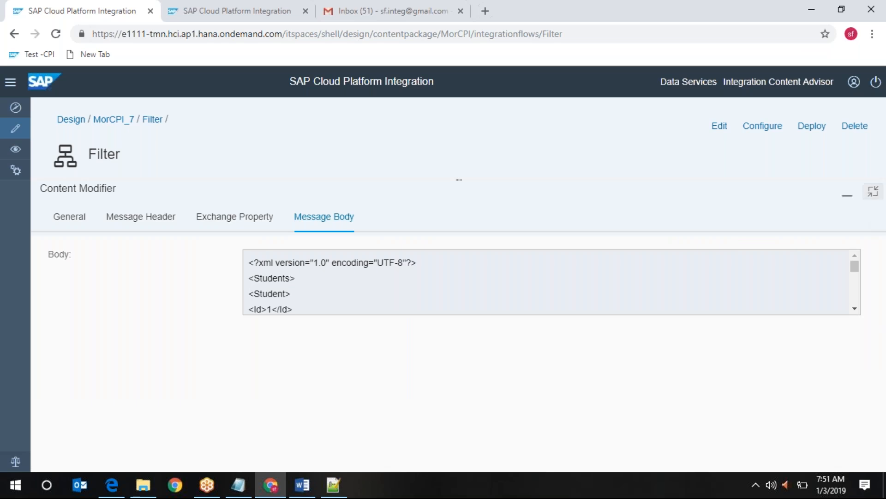
click(872, 192)
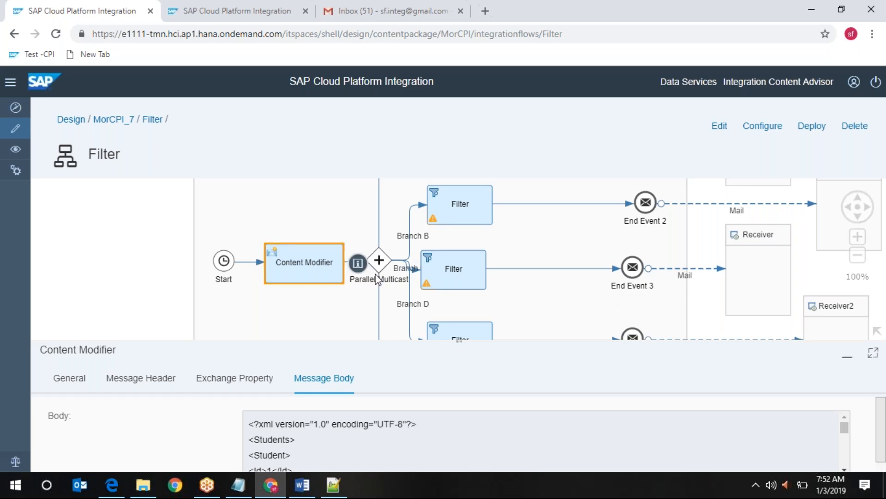
- Re-examine the XPath expression and value type of the Filter leading to End Event 3
click(464, 260)
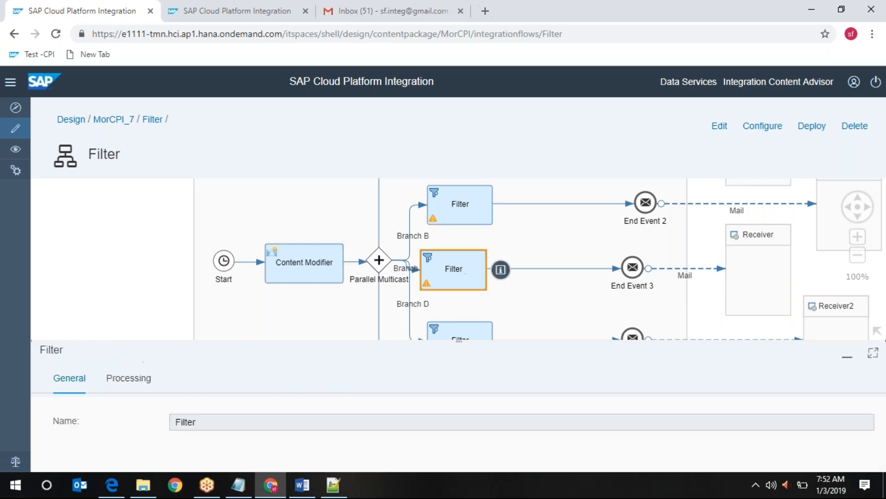
click(119, 375)
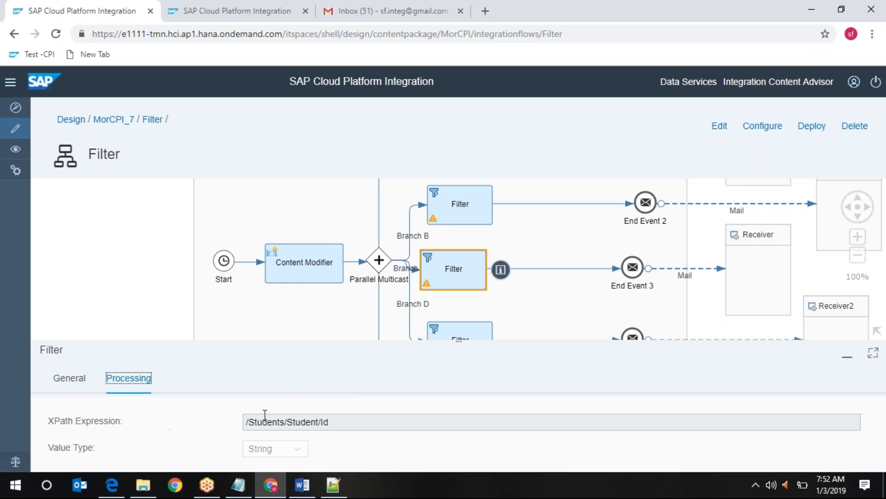
click(278, 427)
click(860, 218)
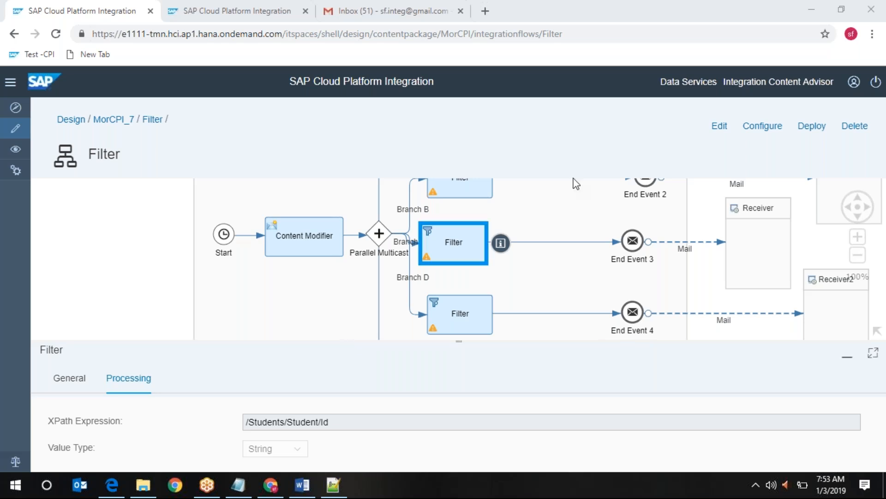
- Open the integration flow for editing and review the available message transformers, including the script types offered under Script
click(723, 126)
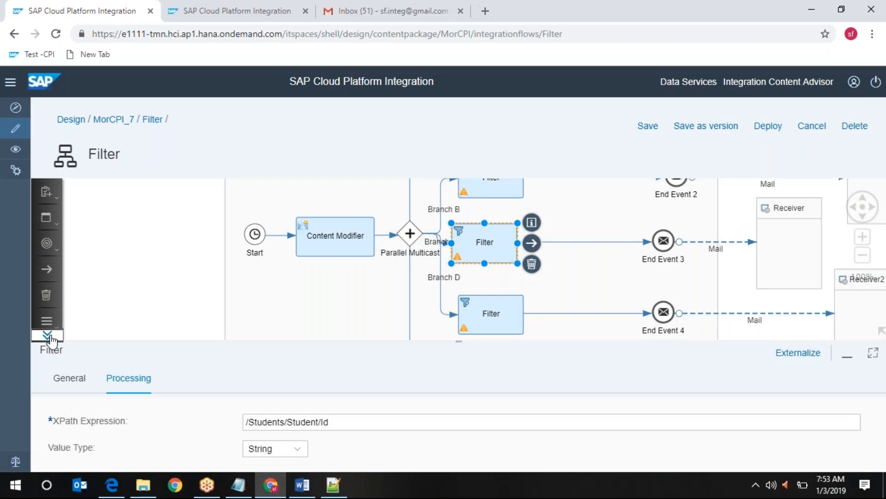
click(52, 336)
click(45, 297)
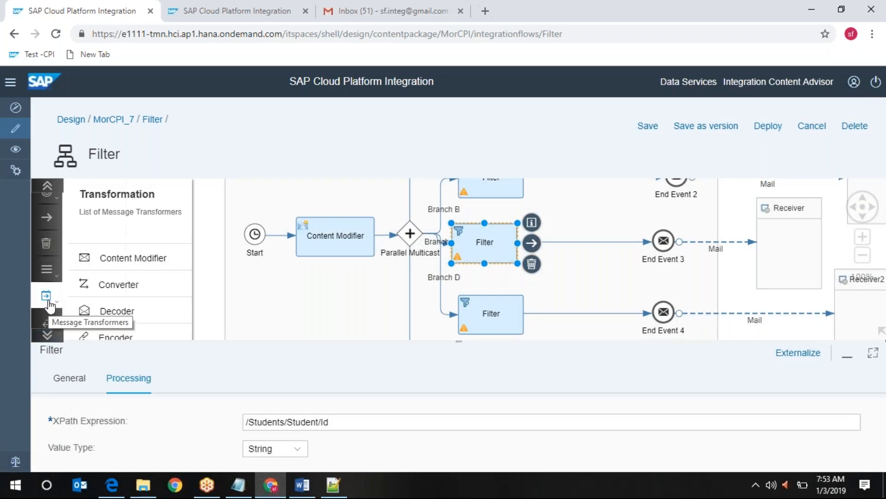
scroll(157, 290, down, 3)
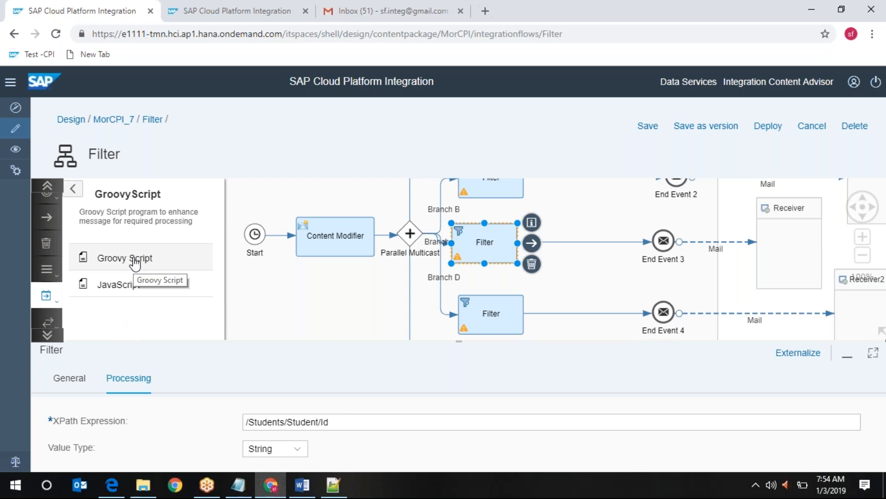
click(78, 194)
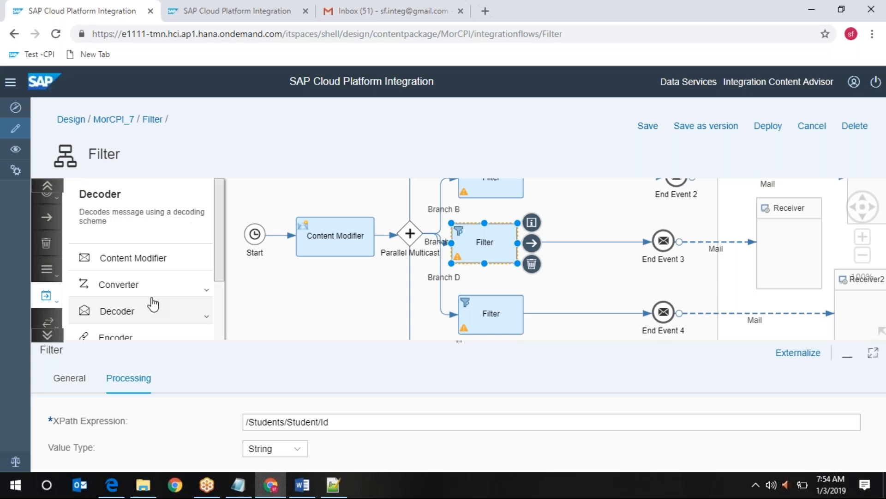
scroll(152, 304, down, 1)
scroll(152, 304, down, 2)
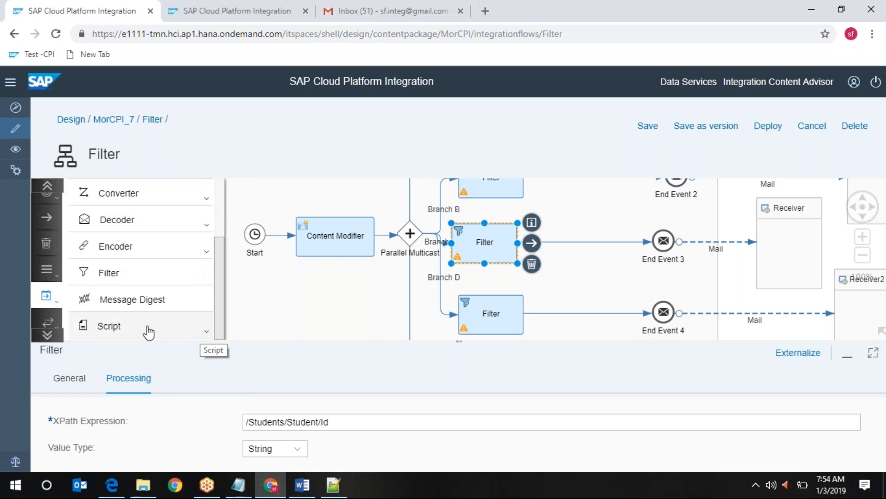
- Browse the call types and the event elements that can be added to the integration flow
click(48, 322)
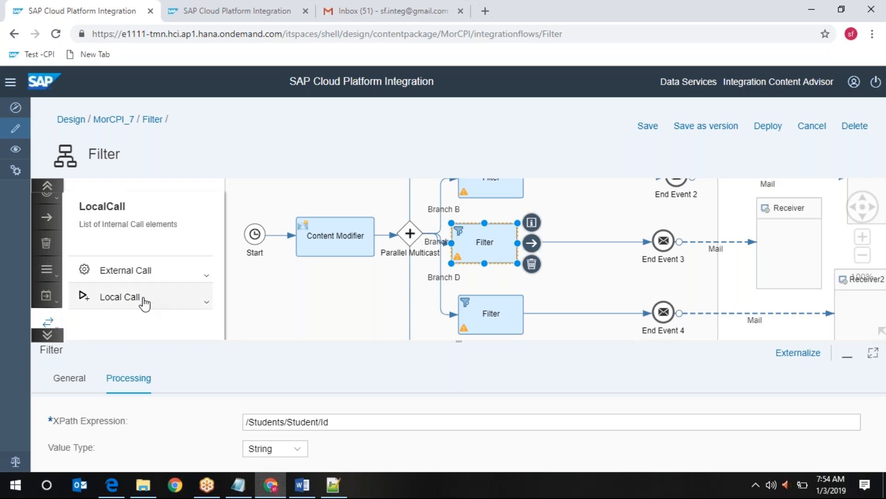
click(46, 190)
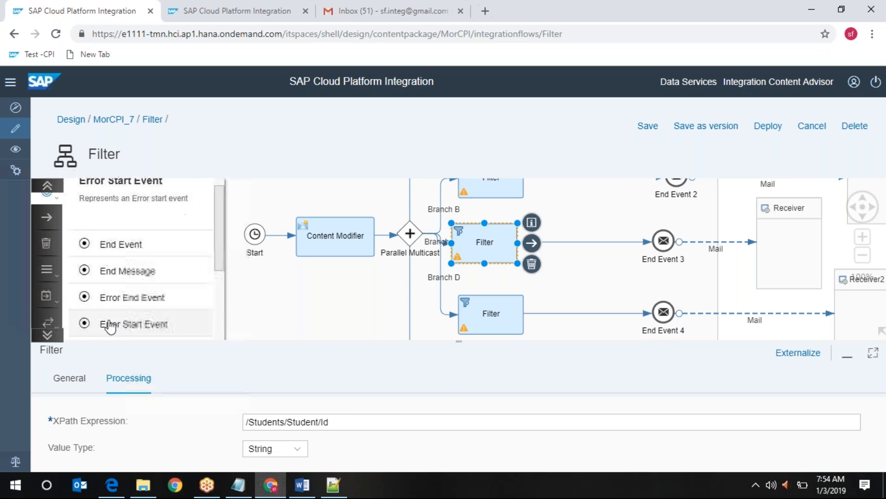
scroll(111, 330, down, 3)
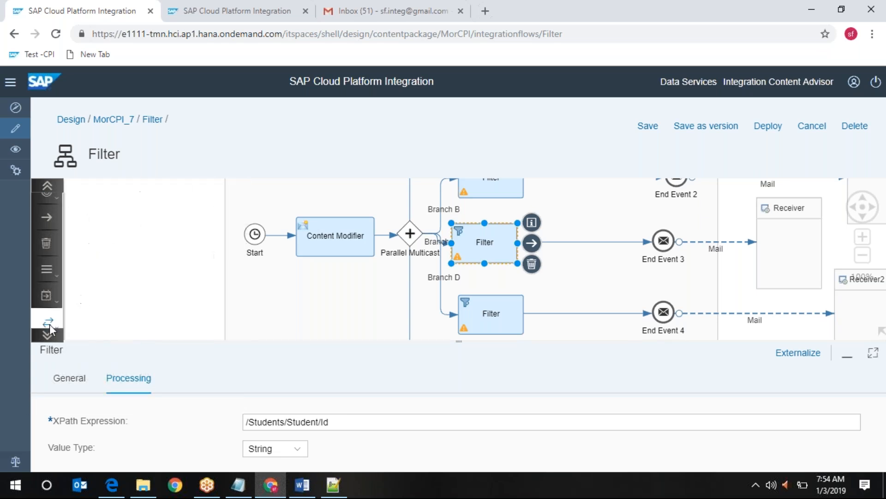
- Return to the message transformers, examine the Groovy Script and JavaScript options, and close the element list
click(47, 297)
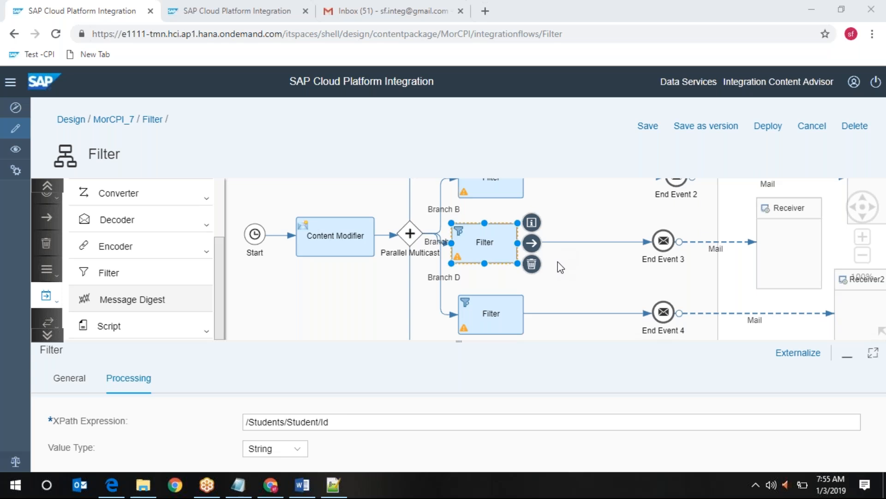
click(190, 328)
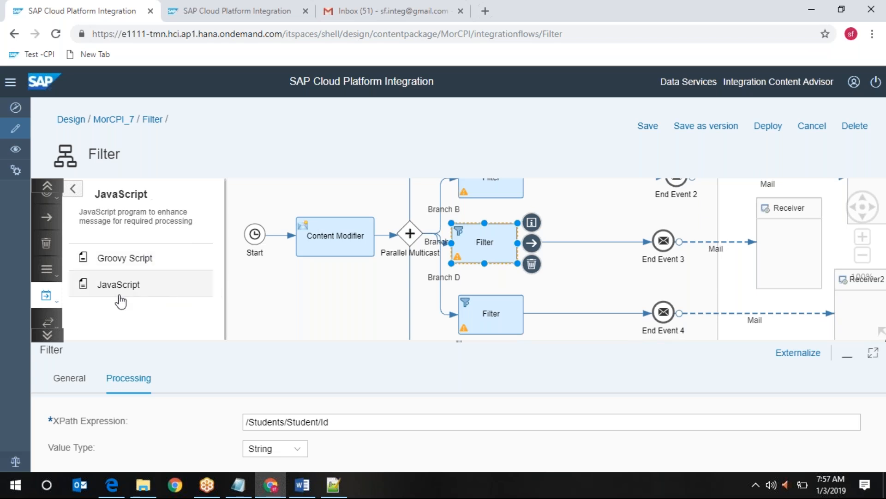
click(73, 189)
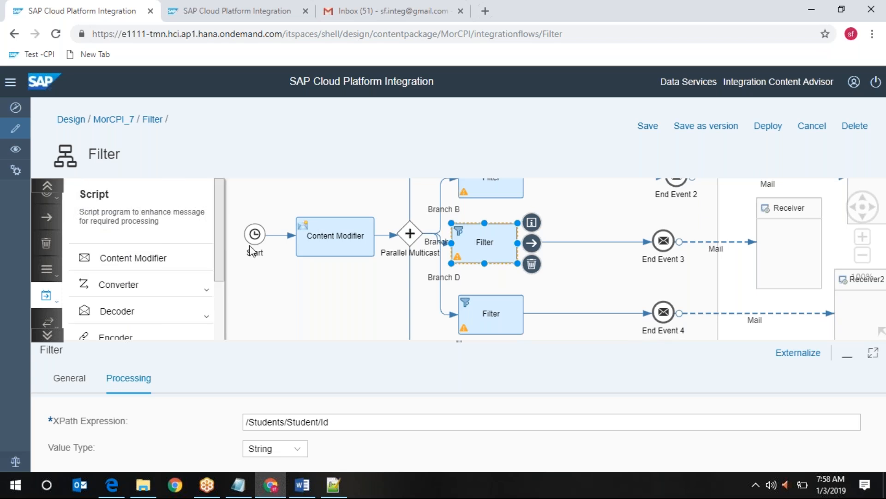
click(266, 313)
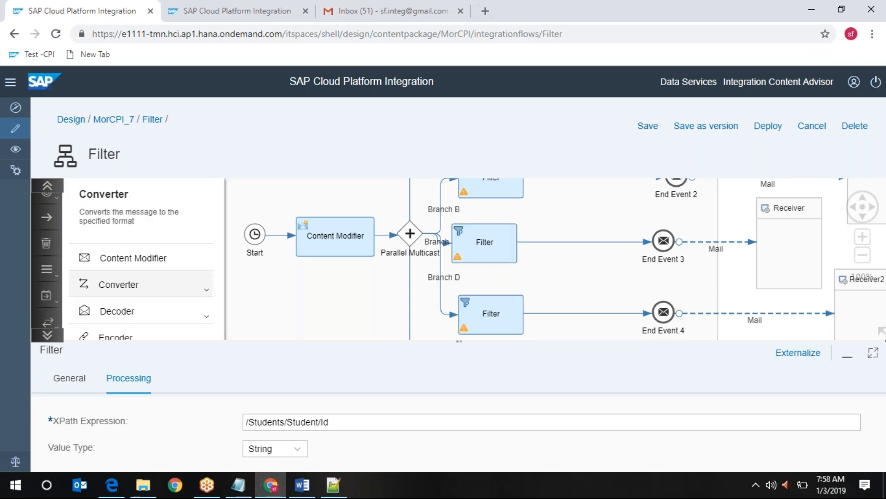
click(643, 124)
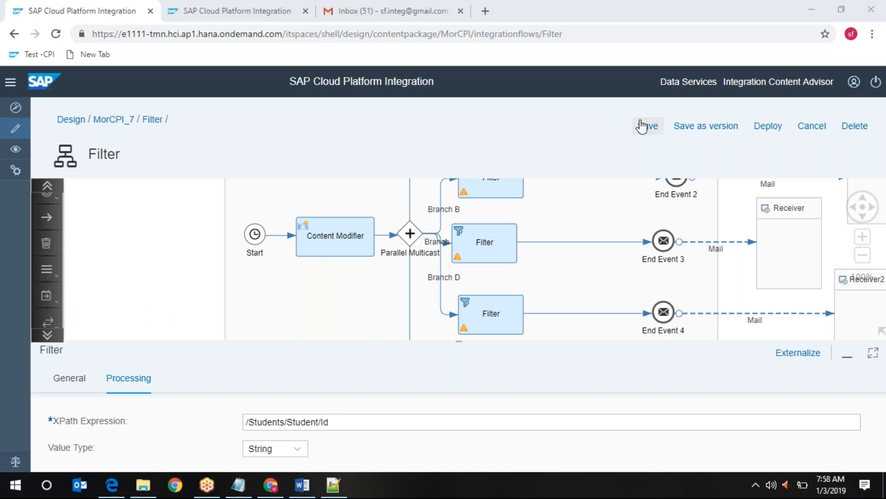
- Review the message routing elements available for the flow, from Aggregator and Gather through Router and Splitter
mouse_move(485, 257)
mouse_move(491, 182)
click(44, 332)
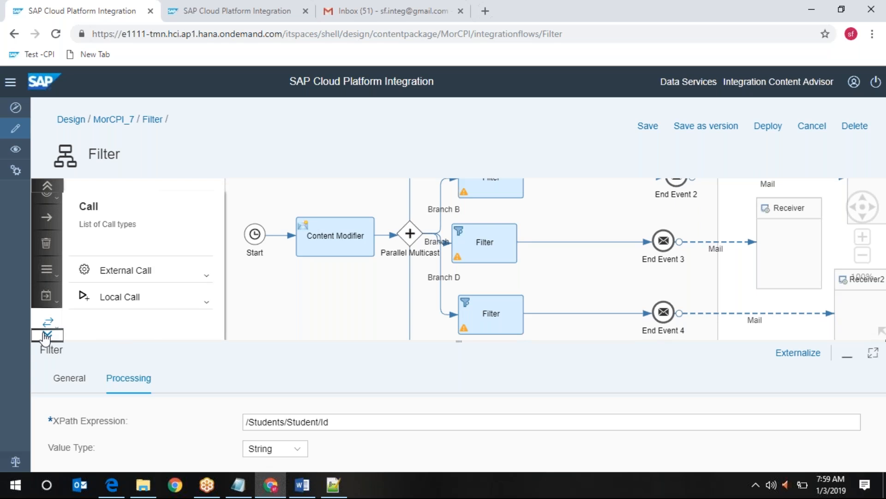
click(47, 335)
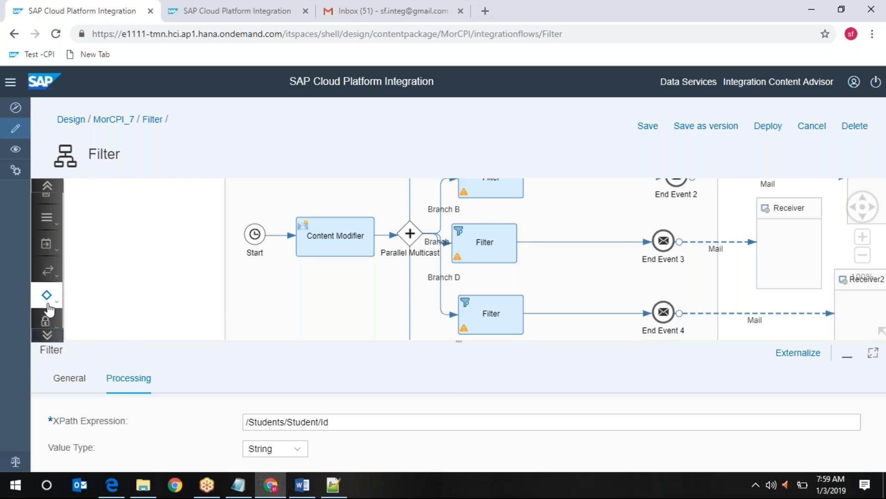
mouse_move(47, 304)
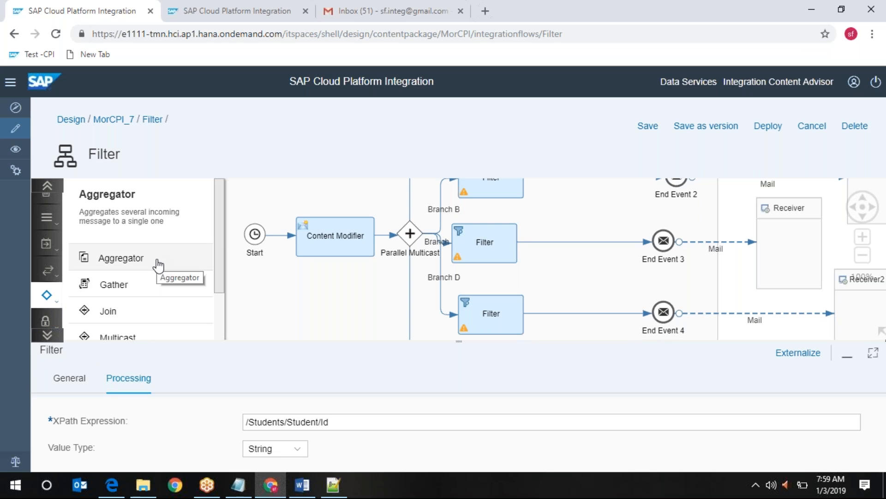
scroll(159, 265, down, 3)
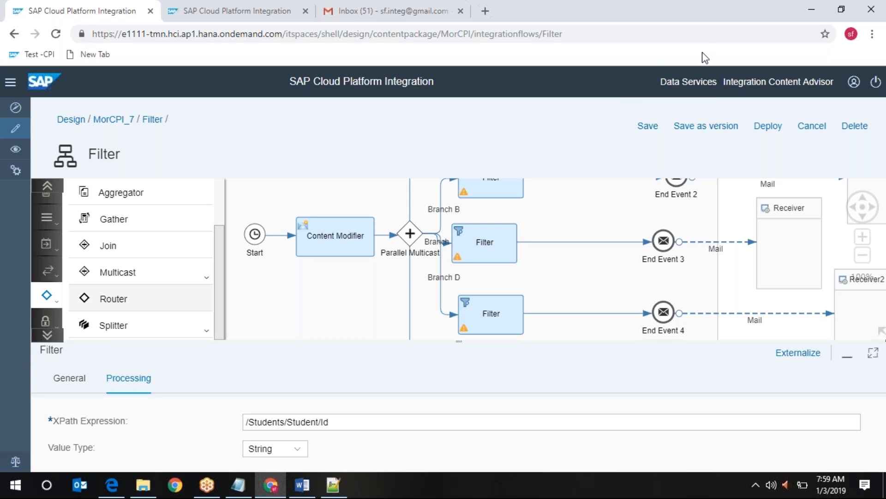
click(697, 15)
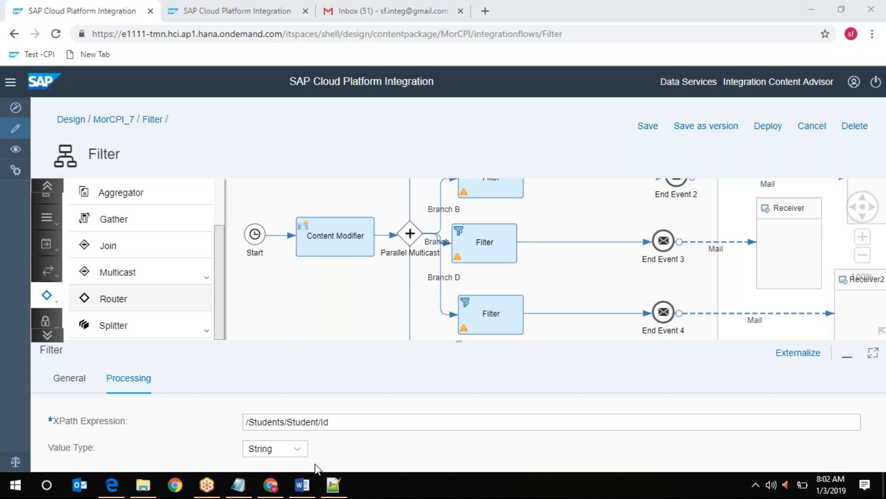
mouse_move(333, 485)
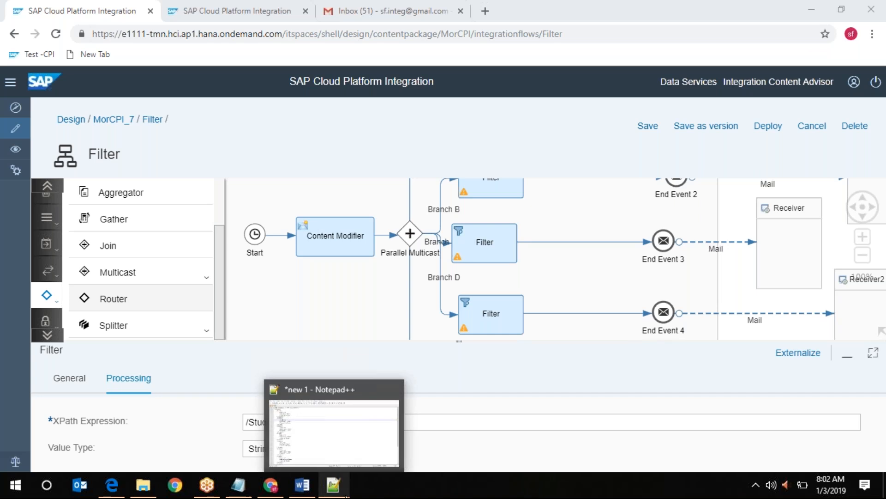